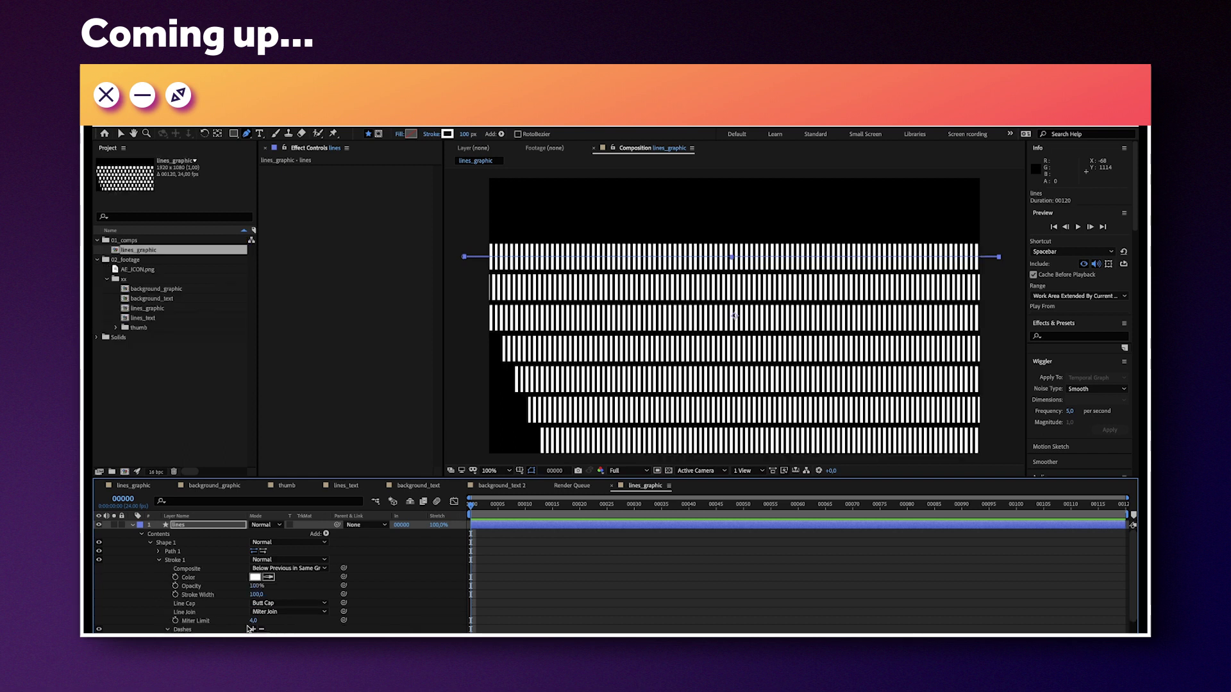
Enter a 450 dash length and a value of 1, then choose the Fish warp style.
type("450")
key("Return")
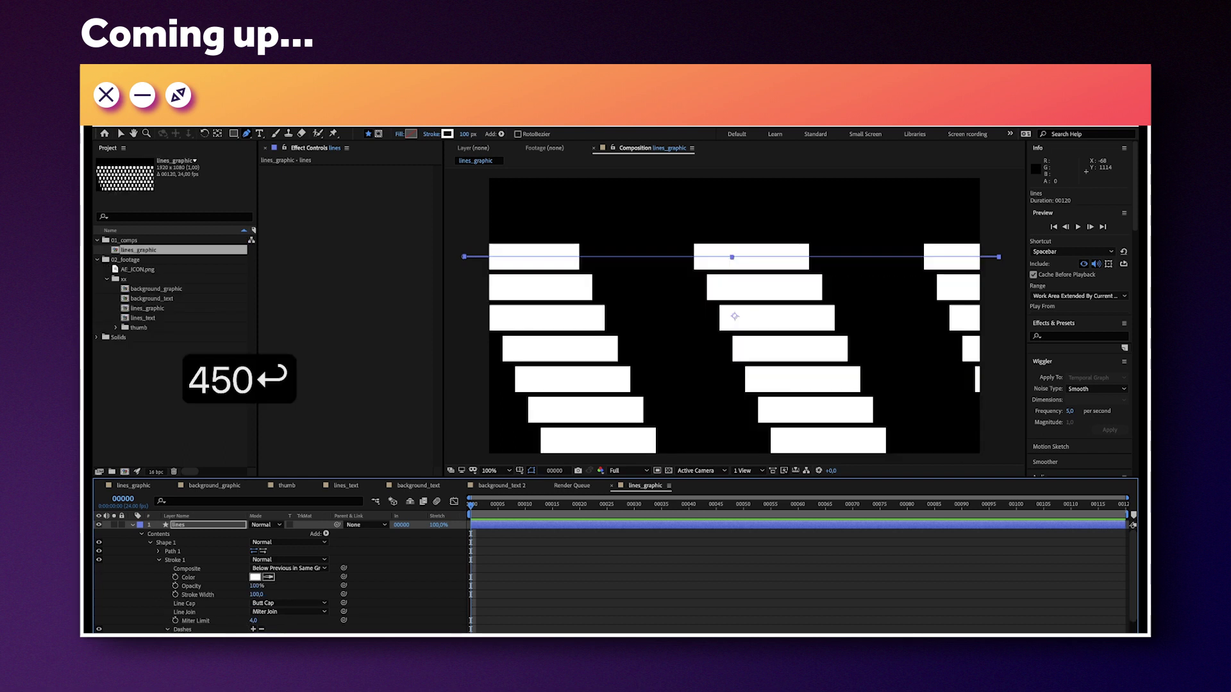
type("1")
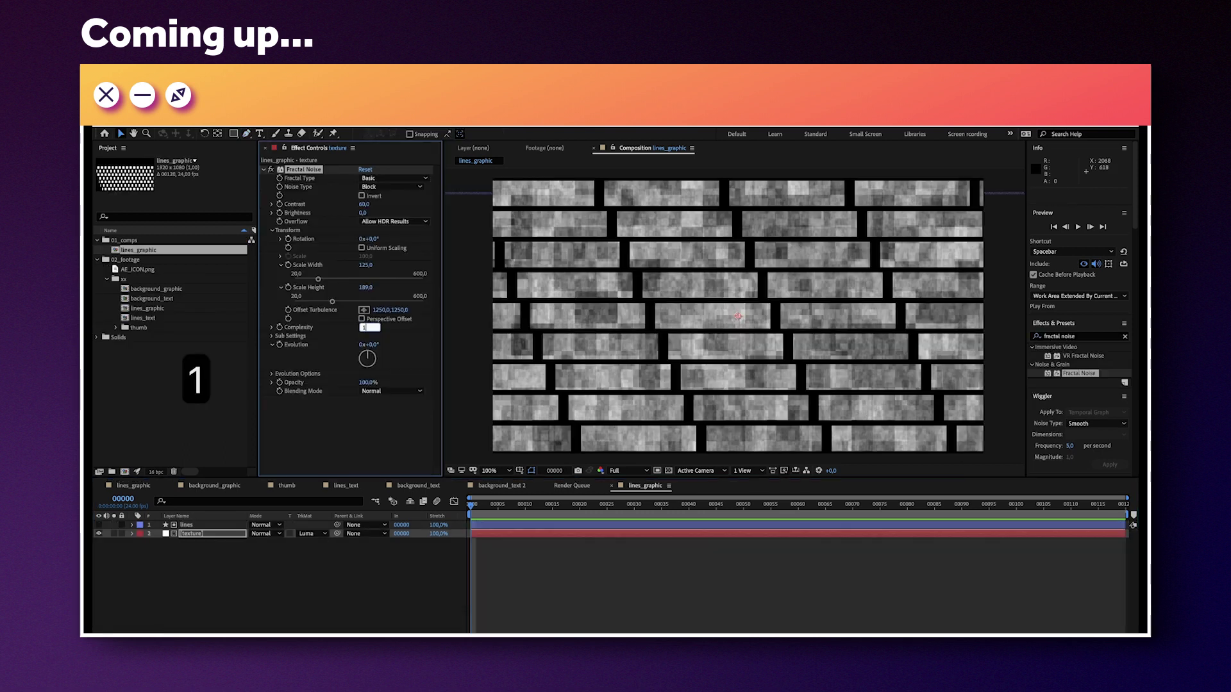
key("Return")
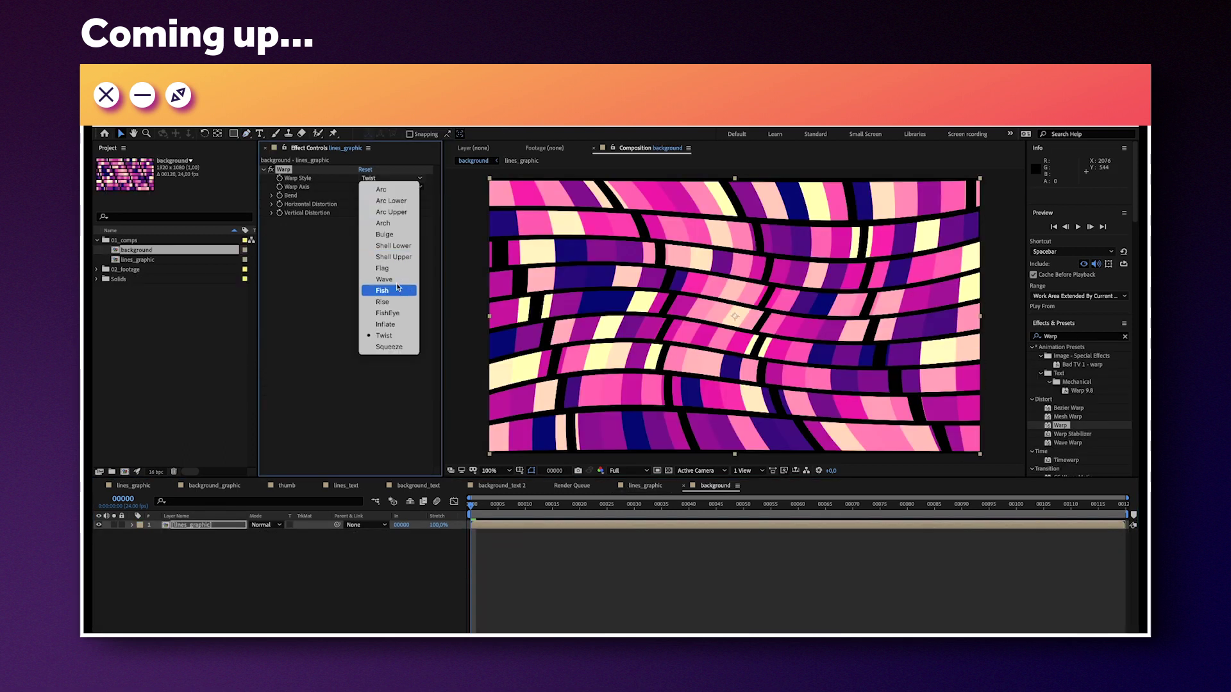
left_click(386, 290)
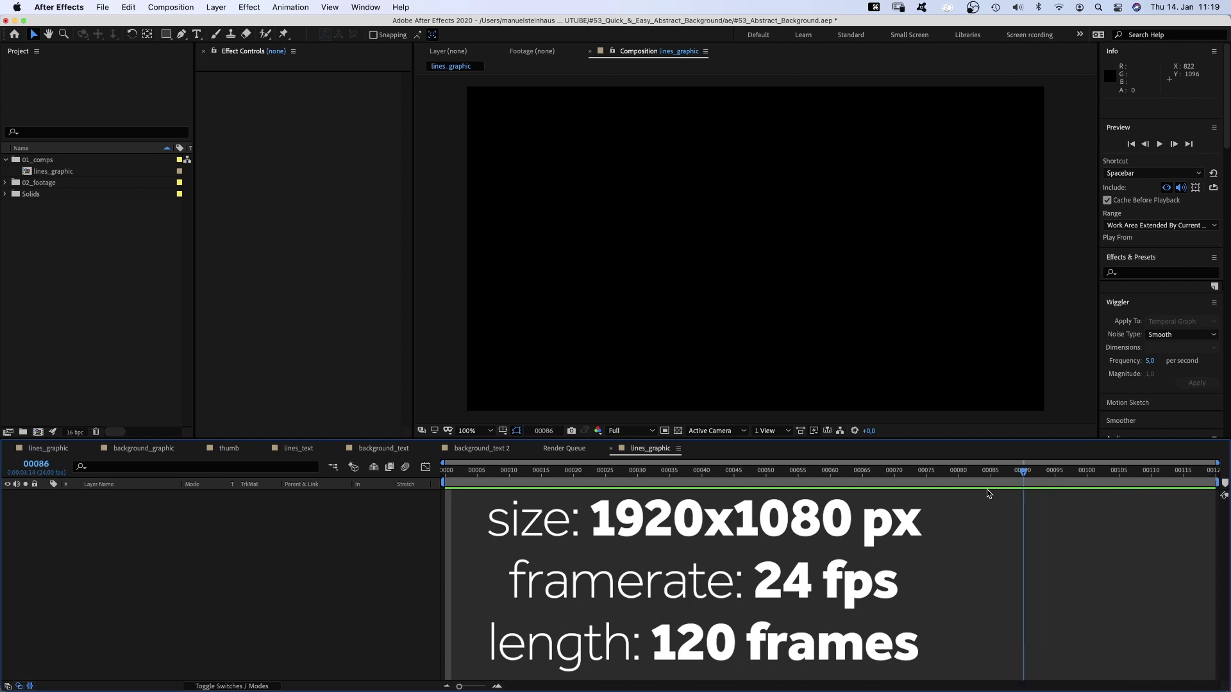
From the timeline start, draw a straight horizontal line across the lines_graphic comp.
key("Home")
key("g")
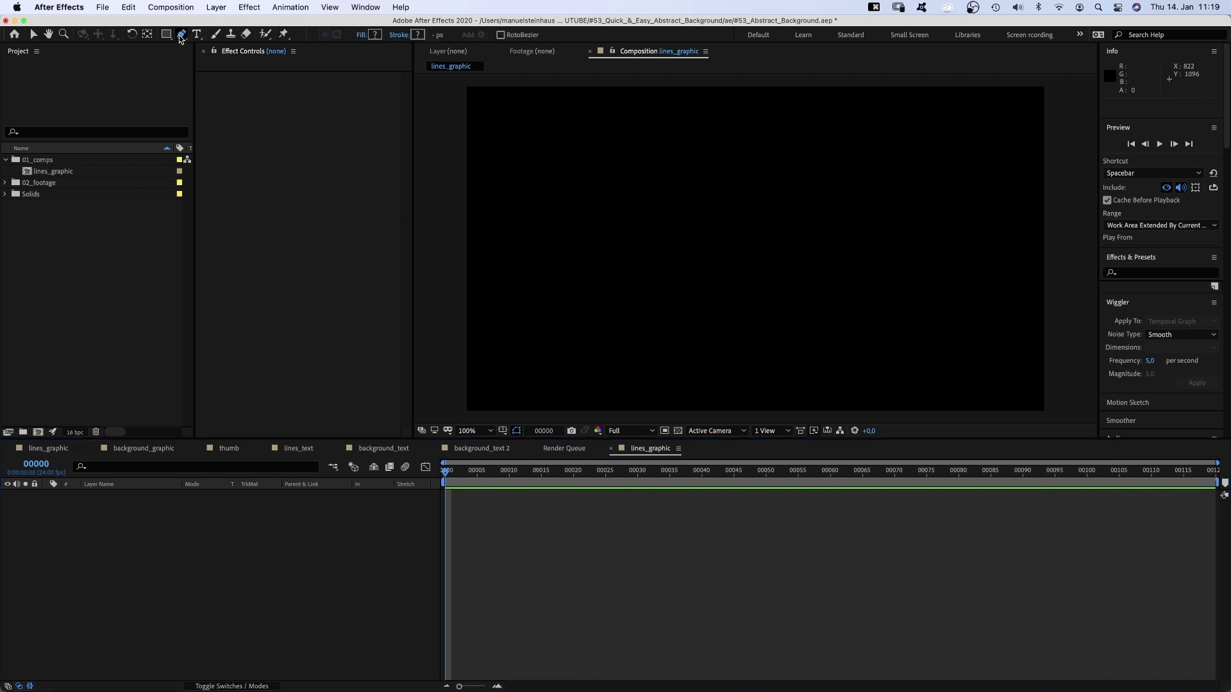
left_click(438, 179)
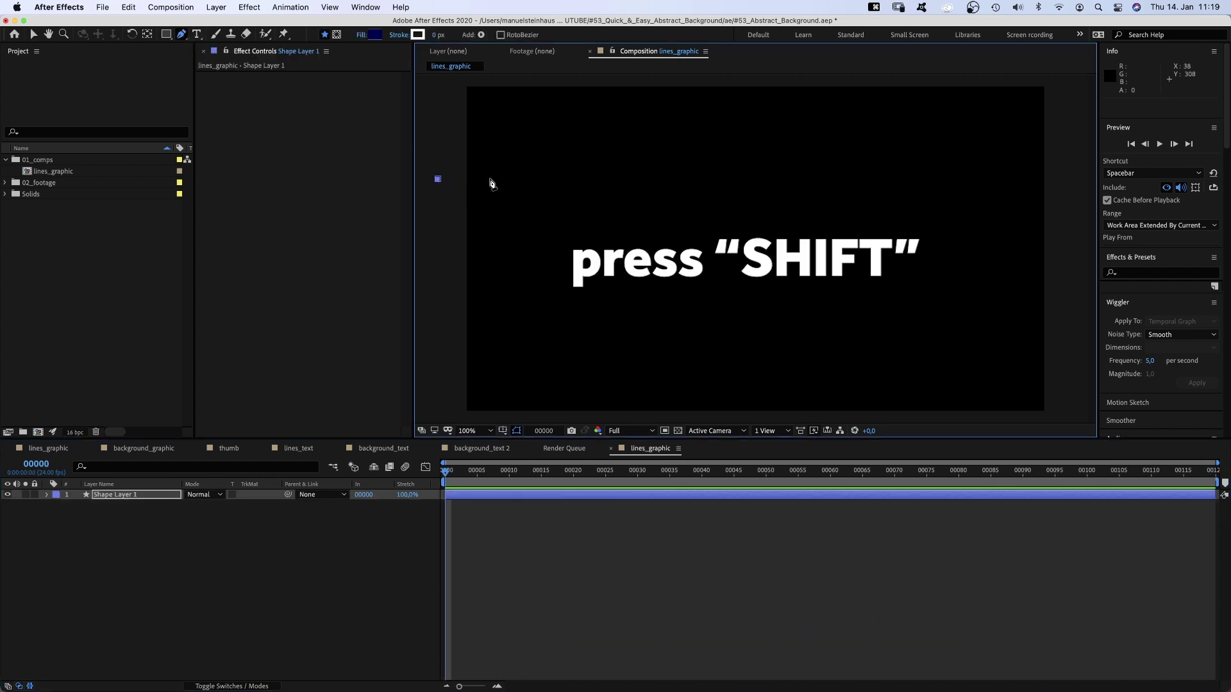
left_click(1067, 179, "shift")
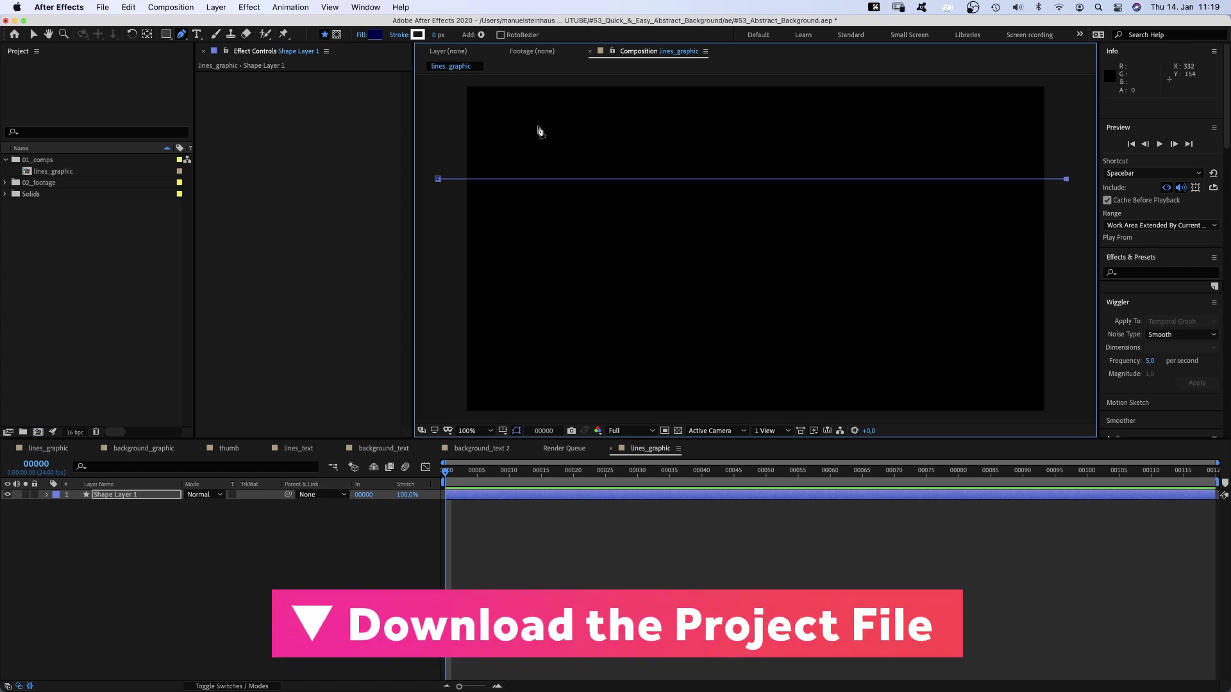
Give the line no fill and a 100 px white stroke, and name the layer lines.
left_click(359, 39)
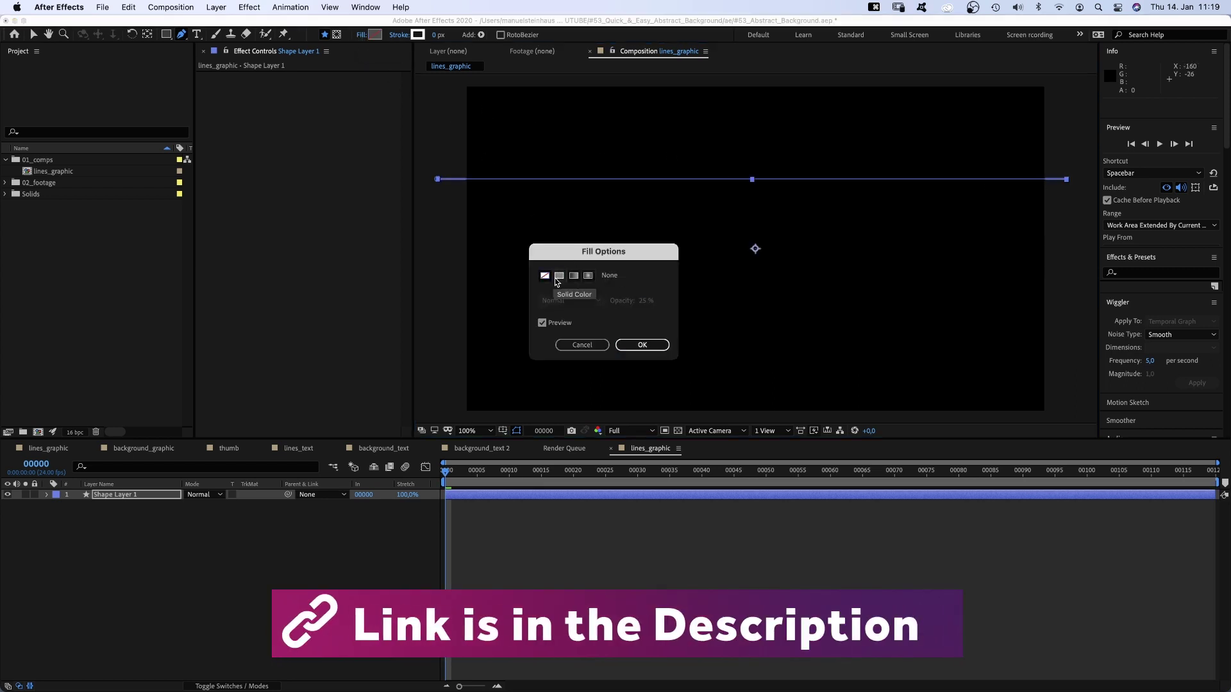
left_click(642, 345)
left_click(418, 35)
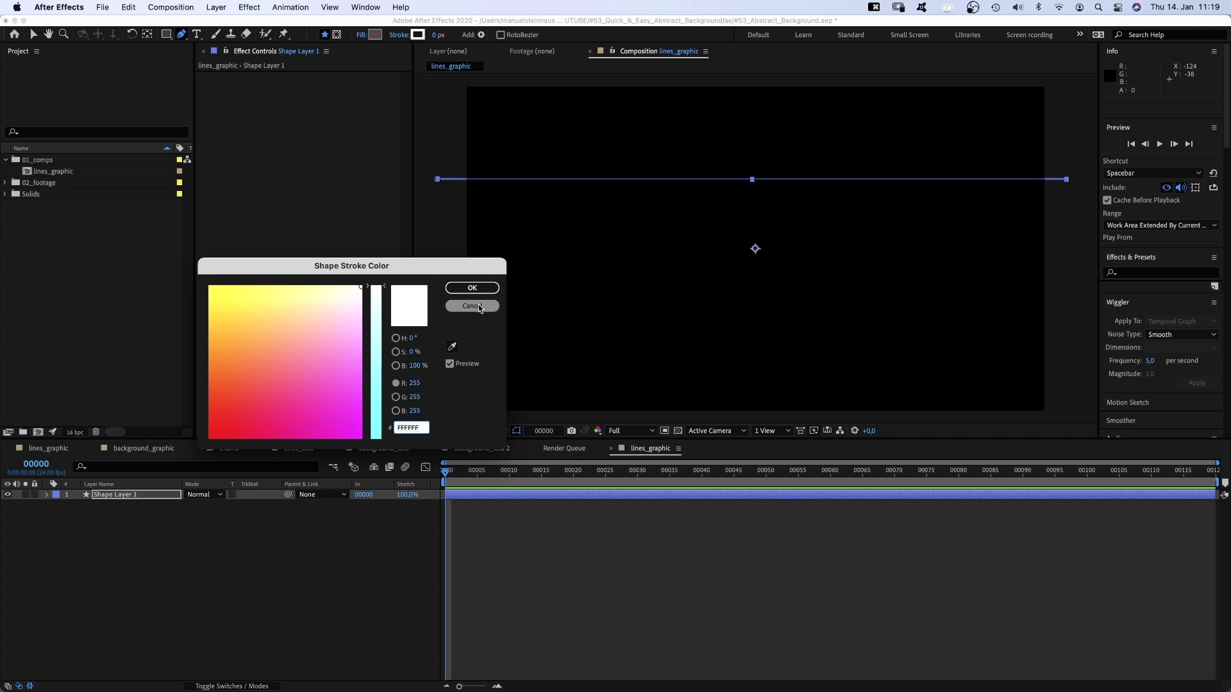
left_click(474, 306)
left_click(437, 34)
type("100")
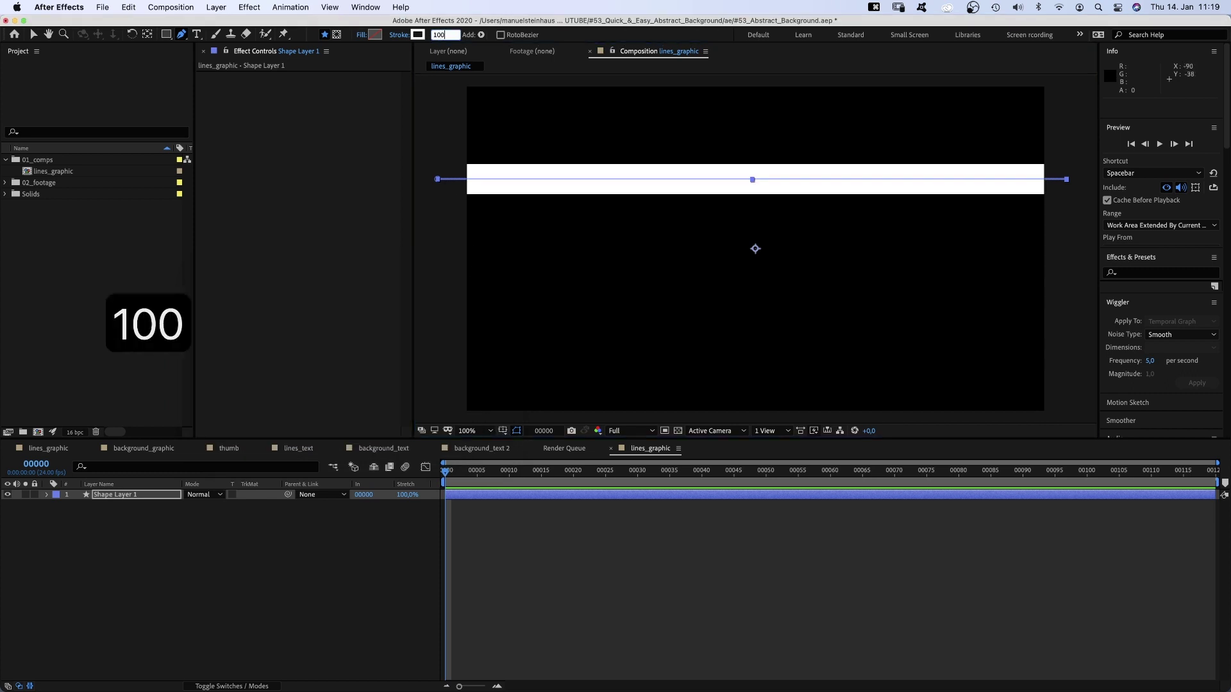
key("Return")
key("Return")
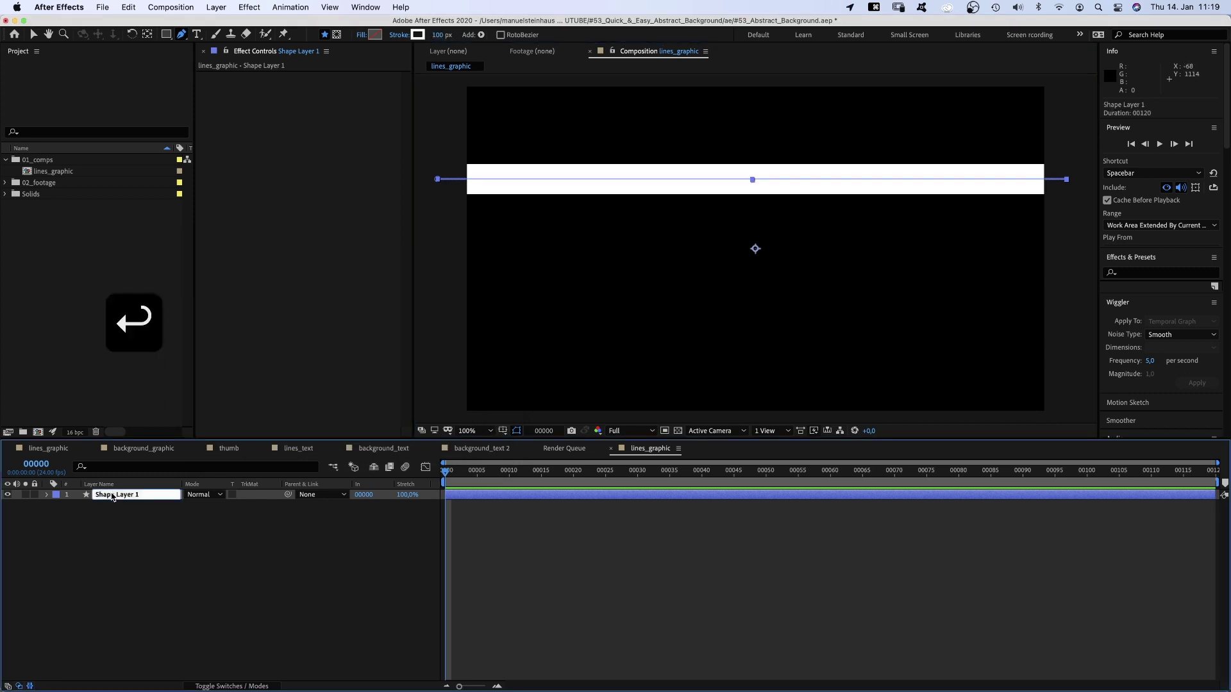
type("lines")
key("Return")
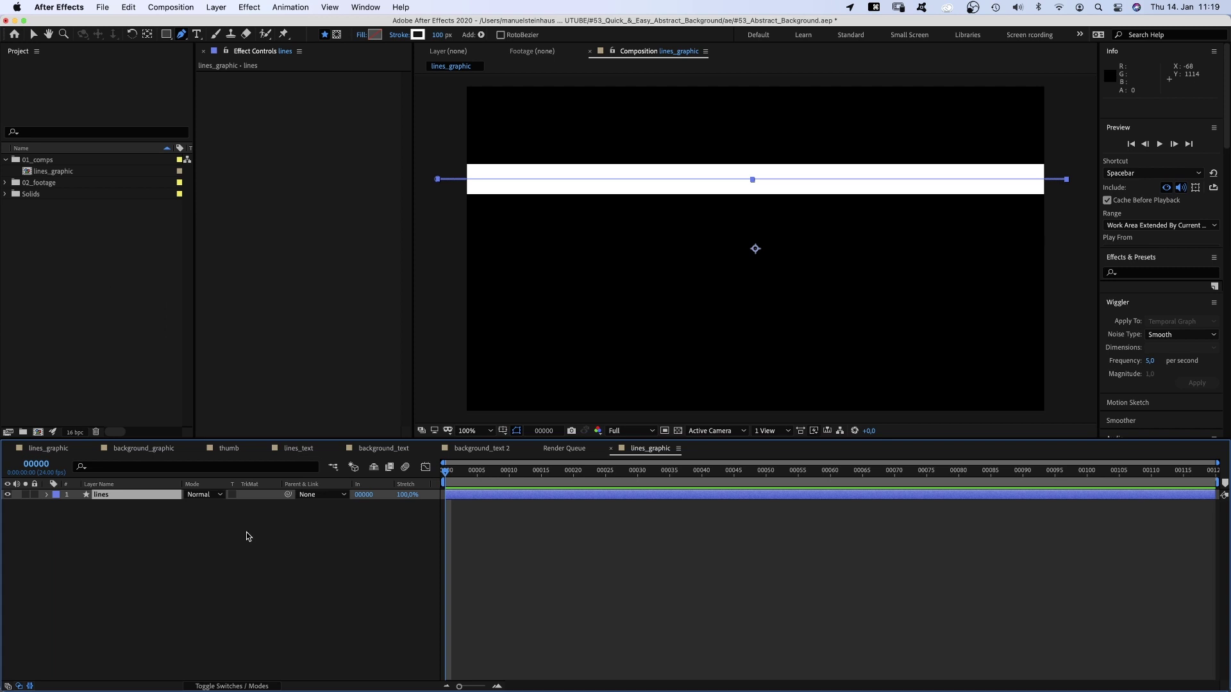
Add a Repeater to the line's shape and set it to 9 copies.
left_click(46, 495)
left_click(58, 506)
left_click(68, 516)
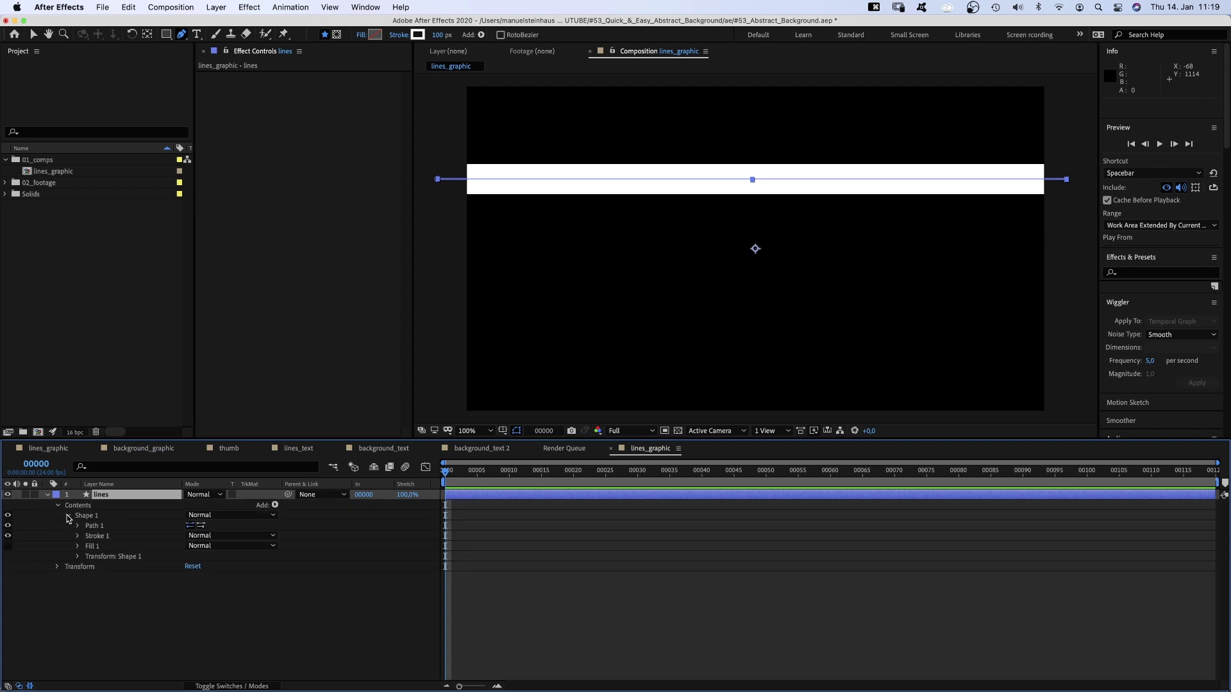
left_click(275, 505)
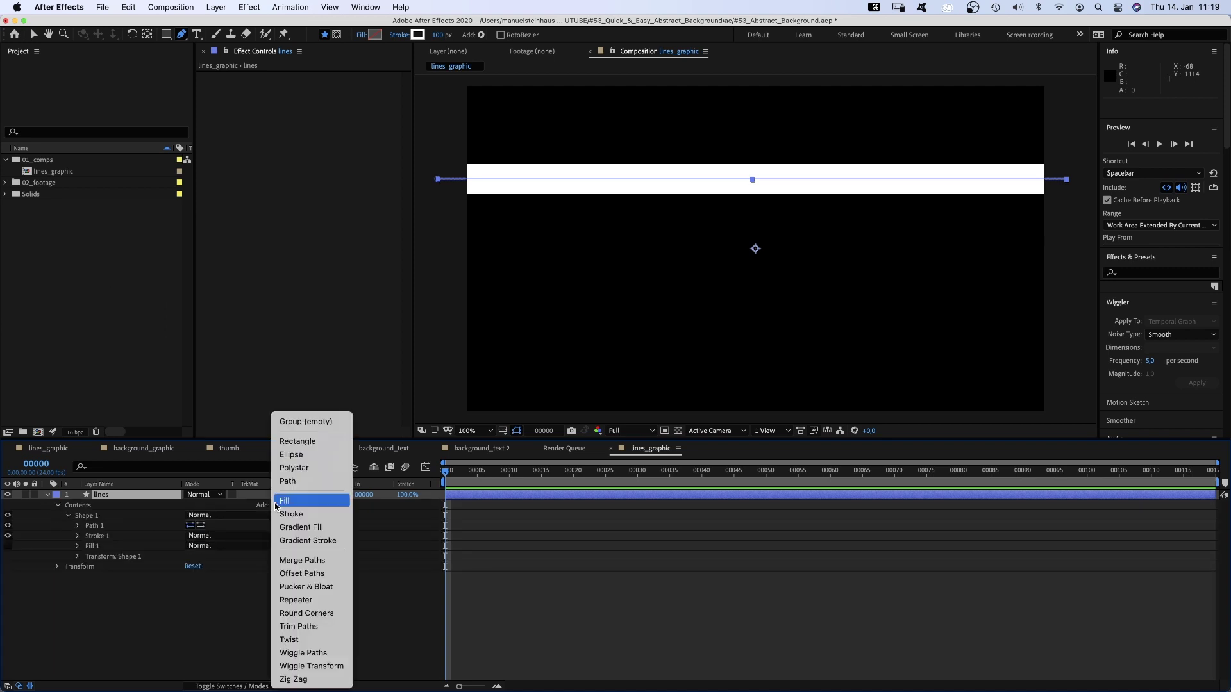
left_click(292, 600)
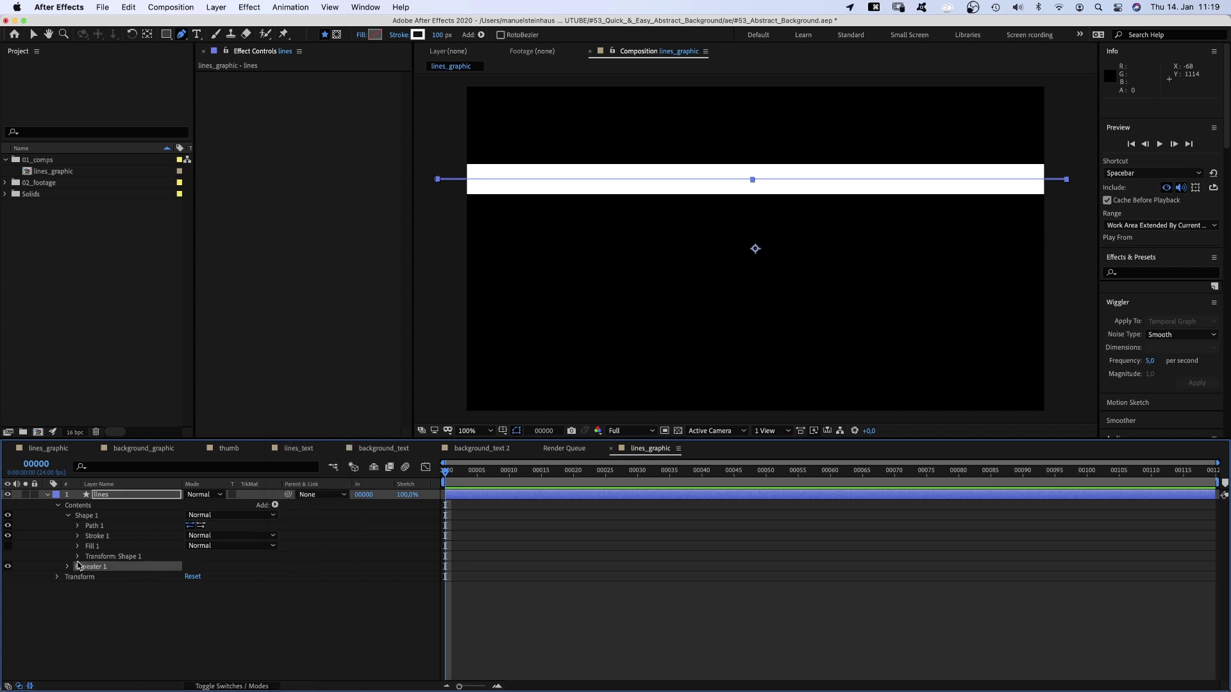
left_click(68, 567)
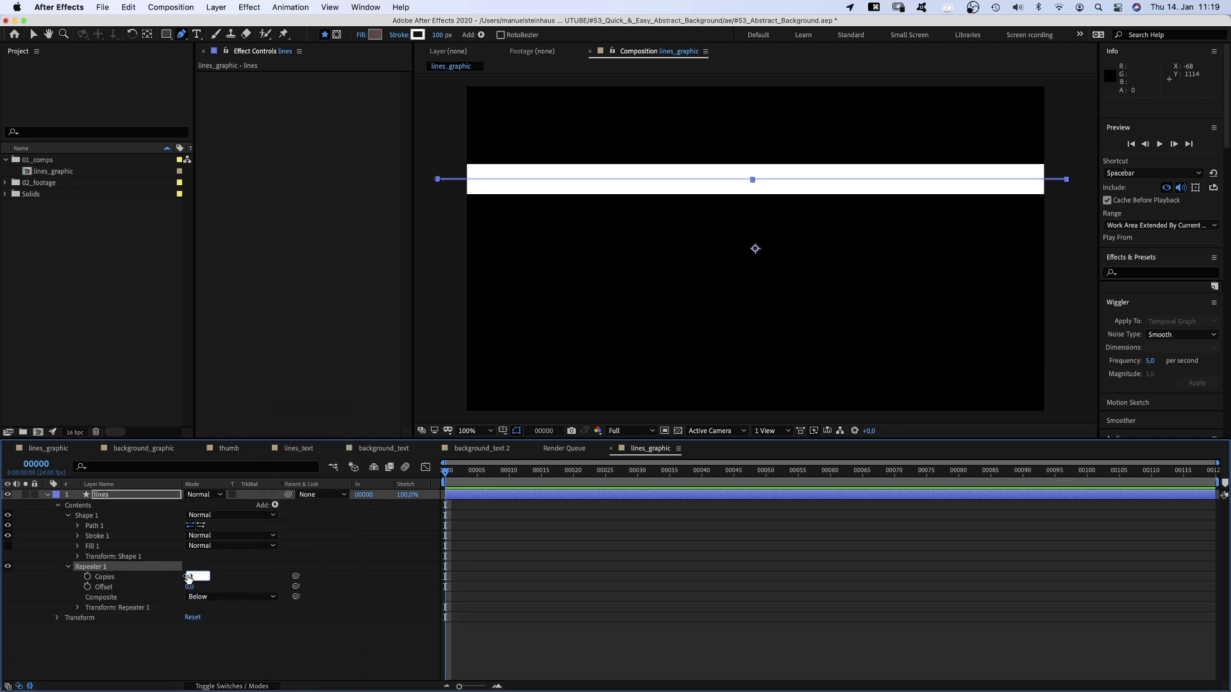
type("9")
key("Return")
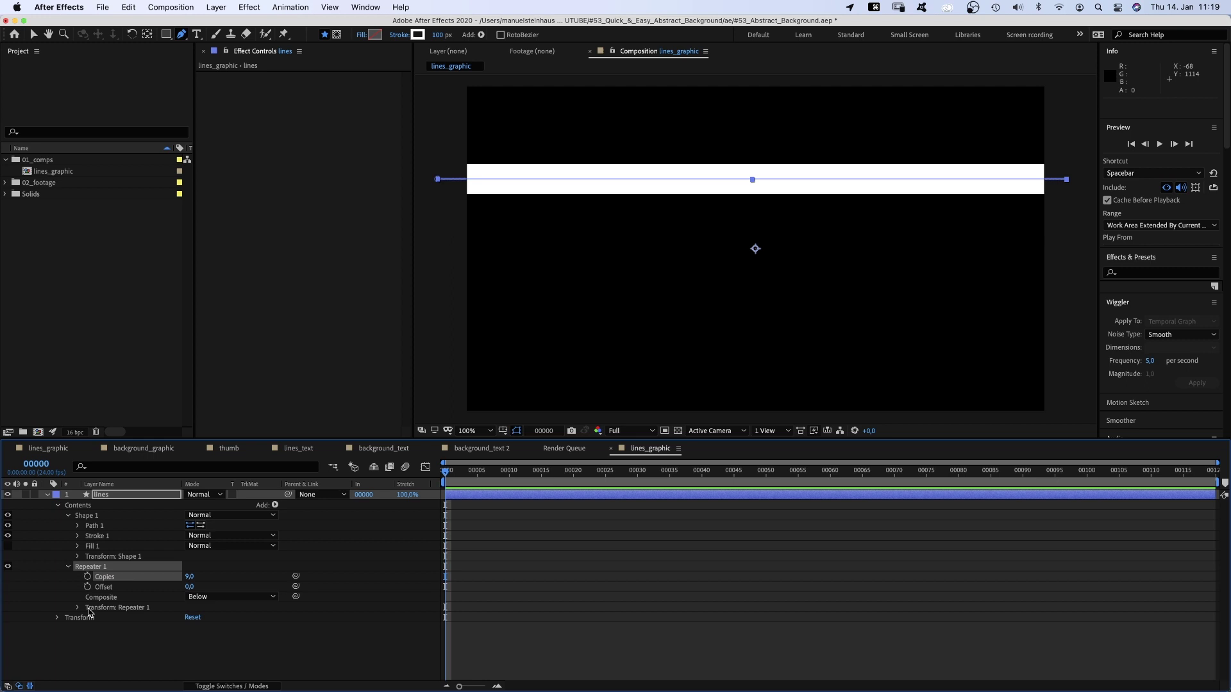
Offset the repeated copies by a Transform Position of 50,120.
left_click(77, 608)
left_click(190, 628)
type("50")
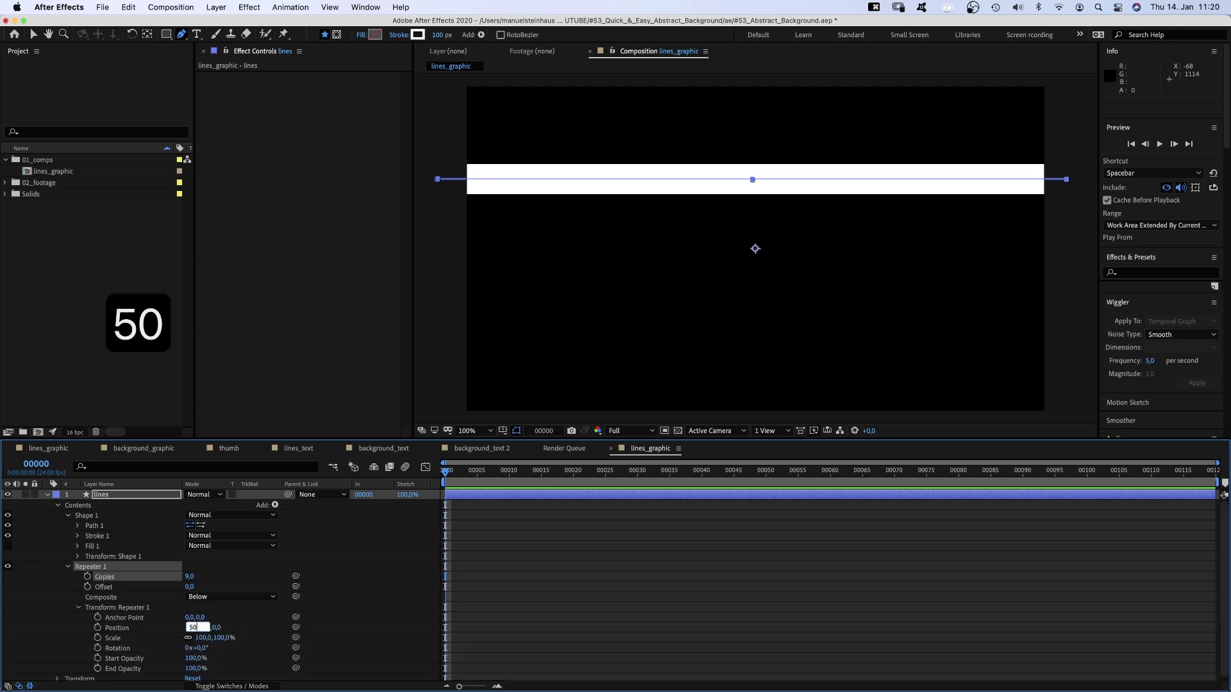
key("Tab")
type("120")
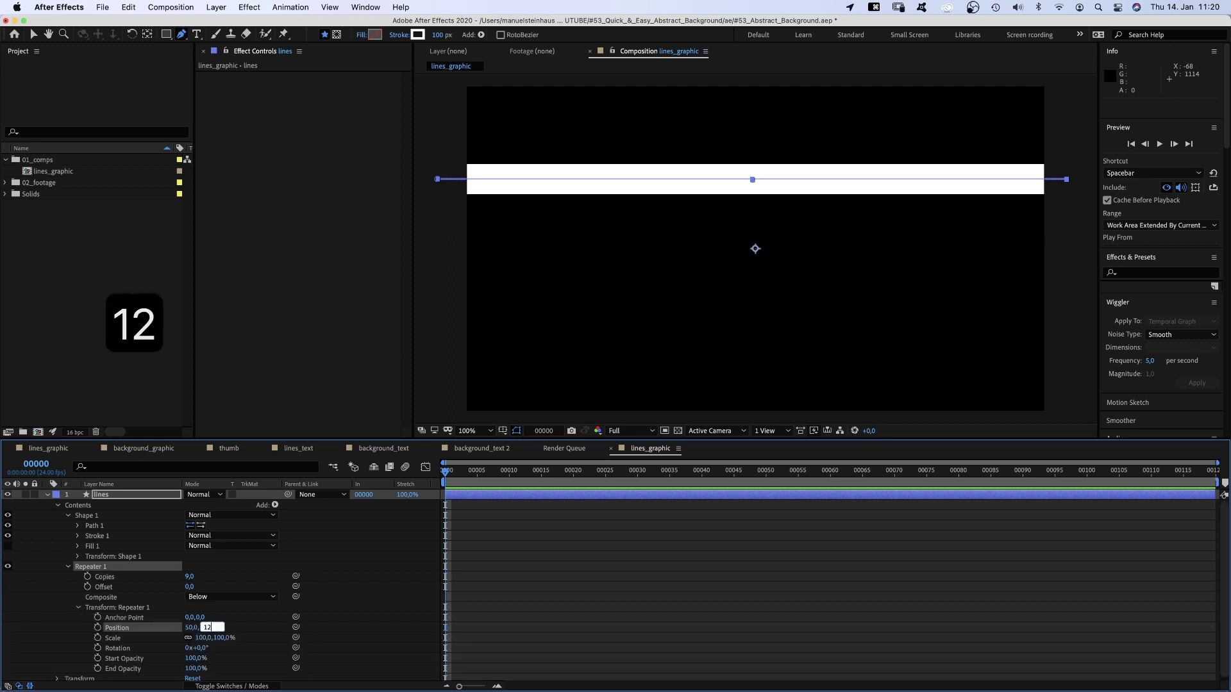
key("Return")
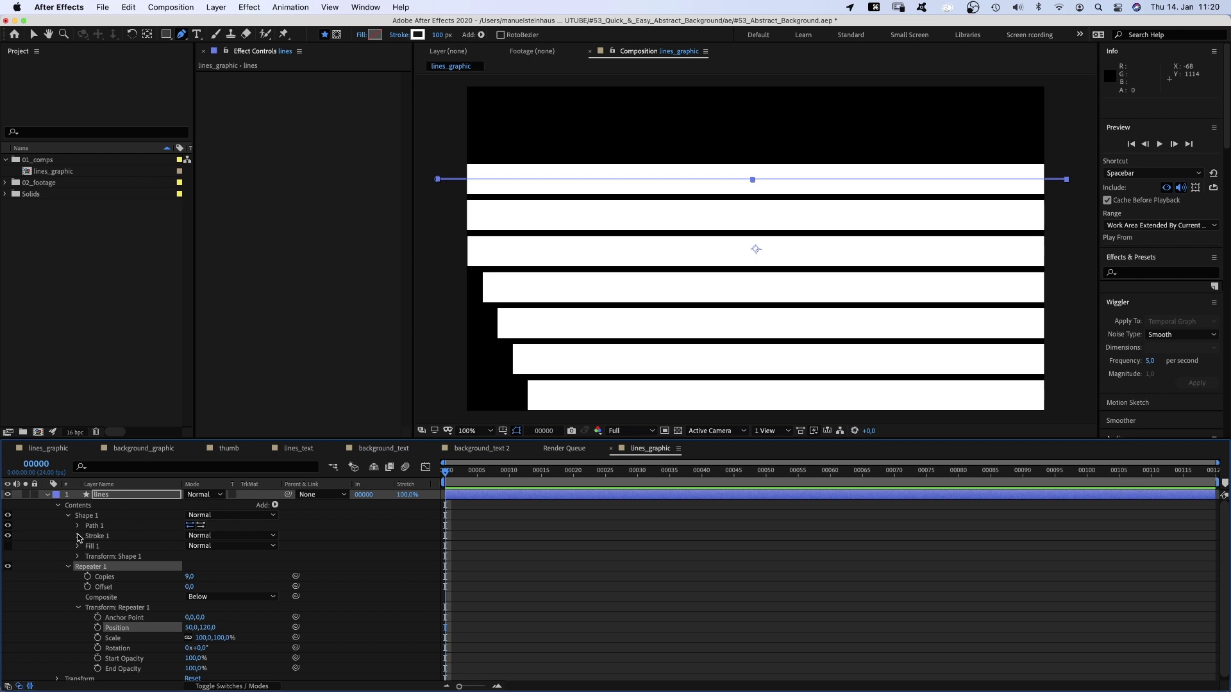
Dash the stroke with a 450 dash and a 40 gap.
left_click(79, 537)
left_click(190, 618)
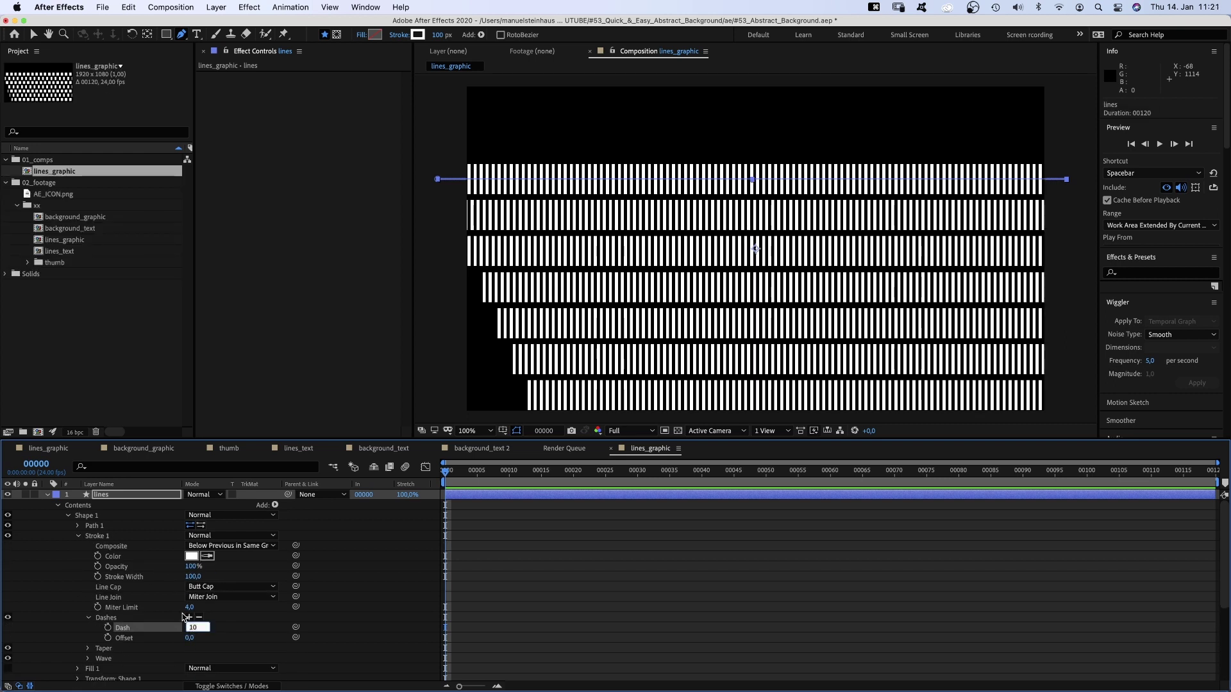
type("450")
key("Return")
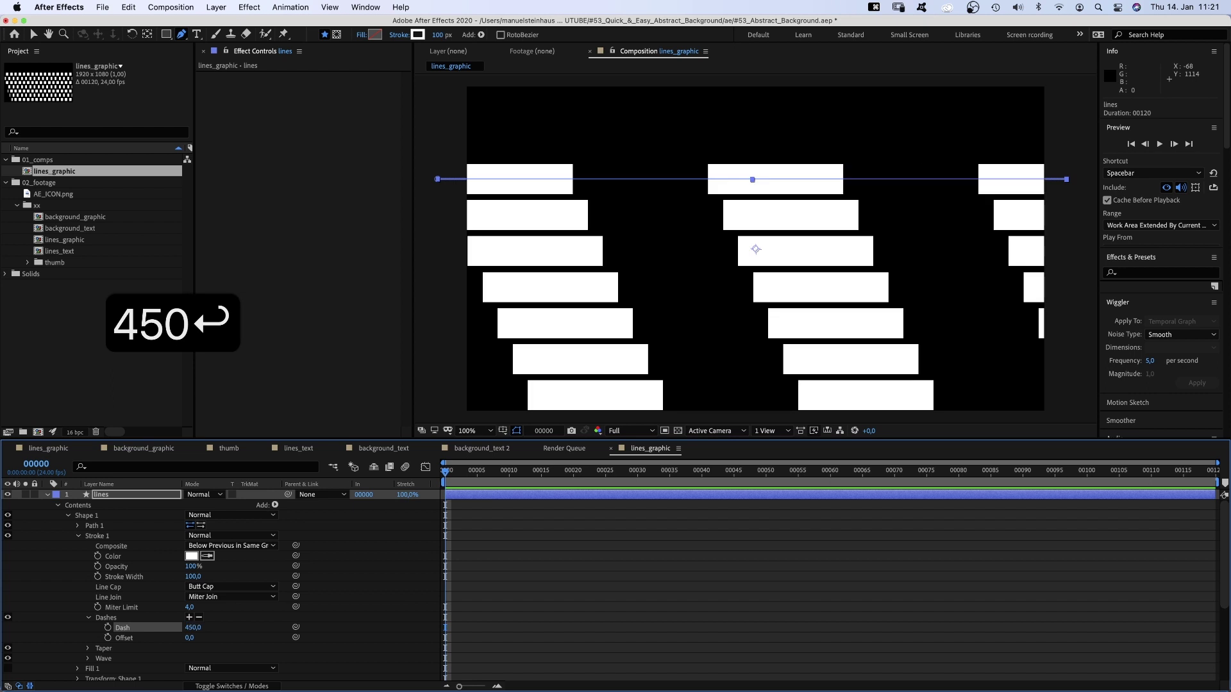
left_click(189, 618)
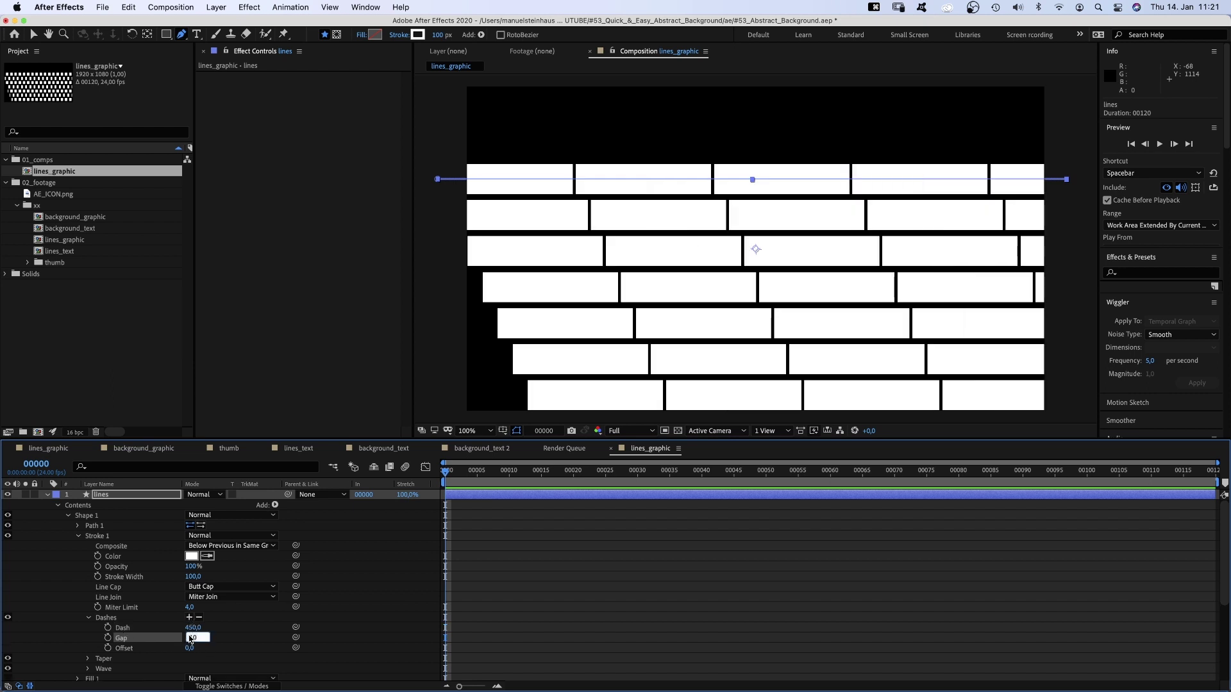
type("40")
key("Return")
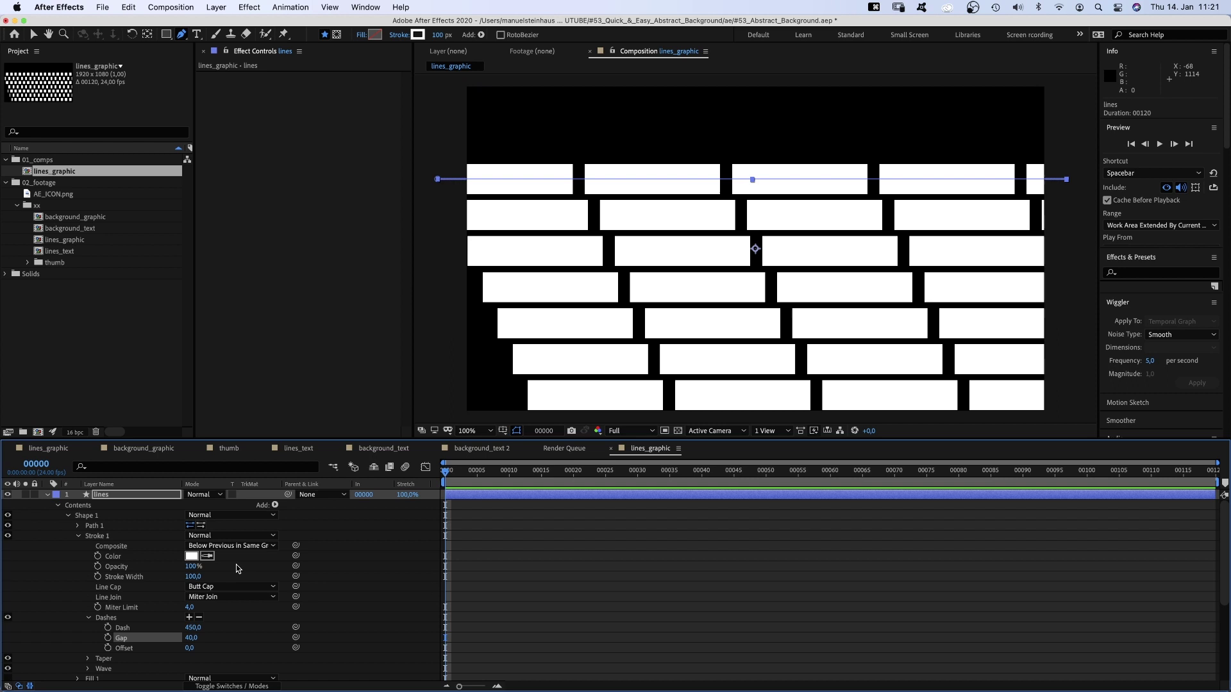
left_click(79, 525)
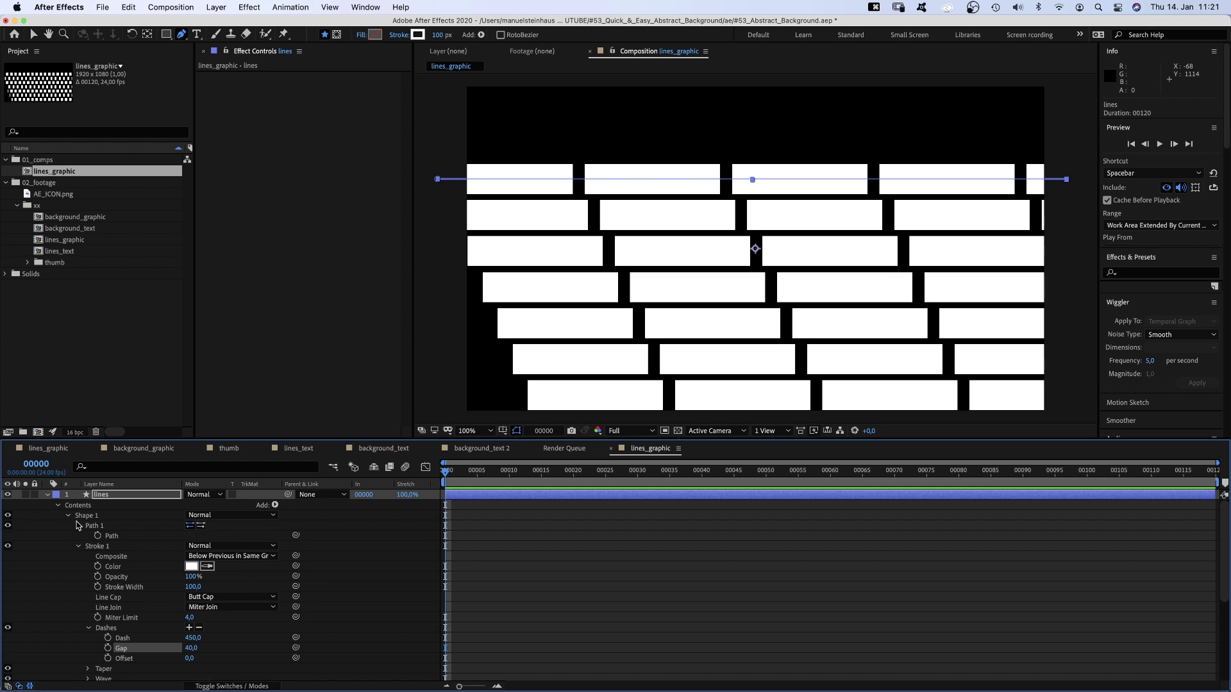
Drag both ends of the line's path past the left and right comp edges.
left_click(111, 538)
left_click_drag(438, 179, 428, 111)
key("comma")
key("super+z")
key("v")
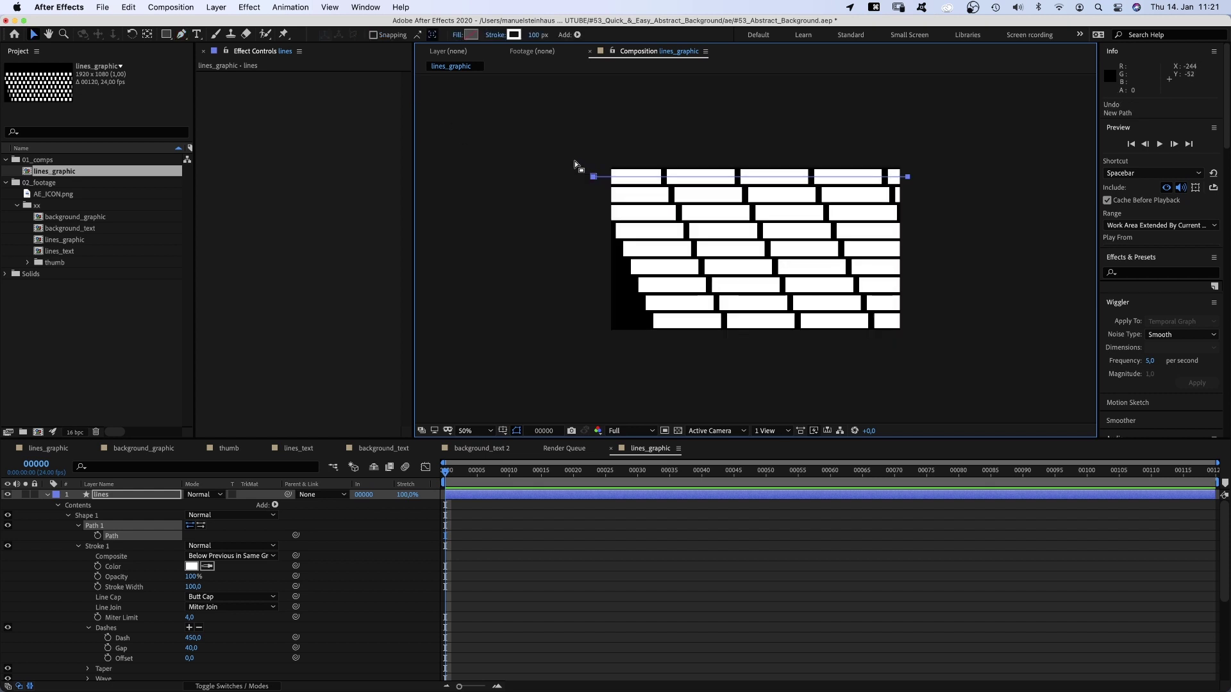
left_click_drag(592, 178, 527, 179)
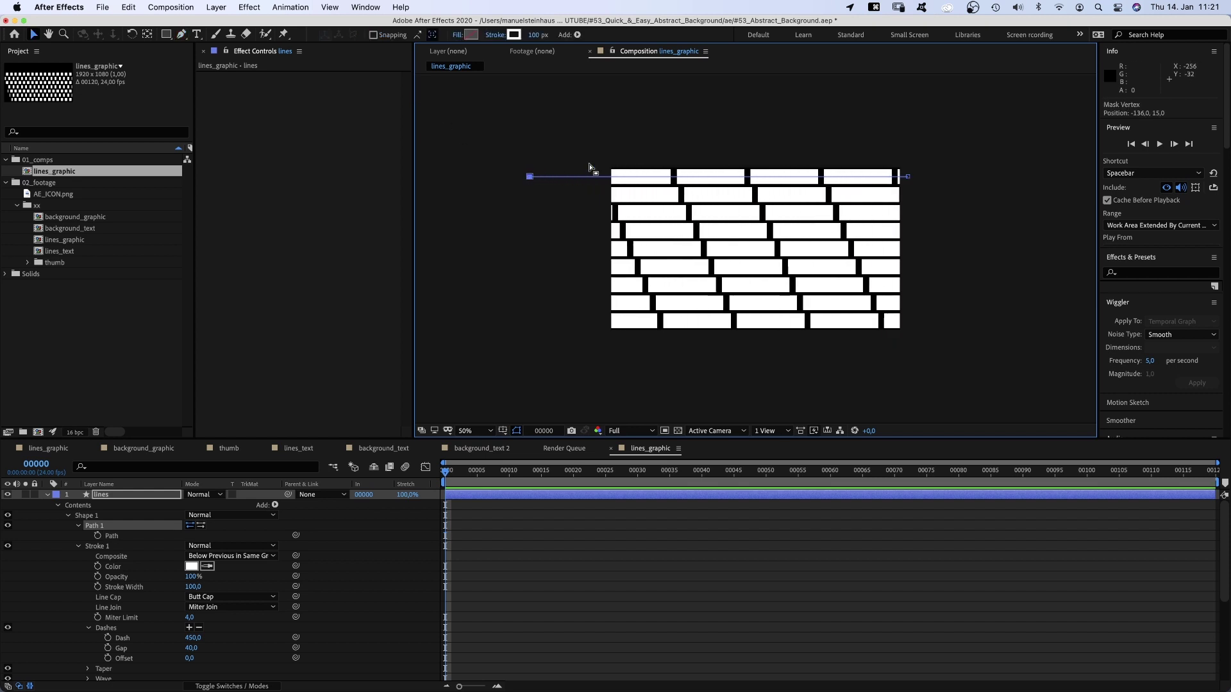
left_click_drag(910, 180, 970, 179)
Return the comp view to 100% magnification and deselect the lines layer.
key("super+home")
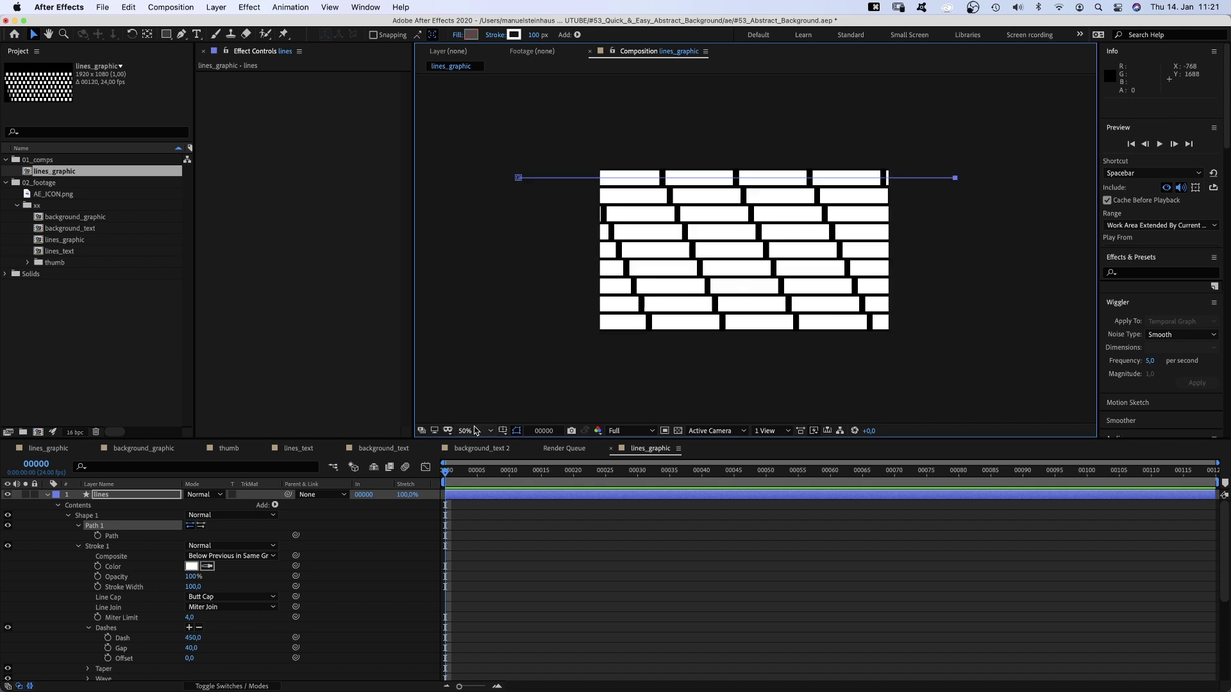
left_click(475, 432)
left_click(494, 565)
left_click_drag(572, 313, 598, 311)
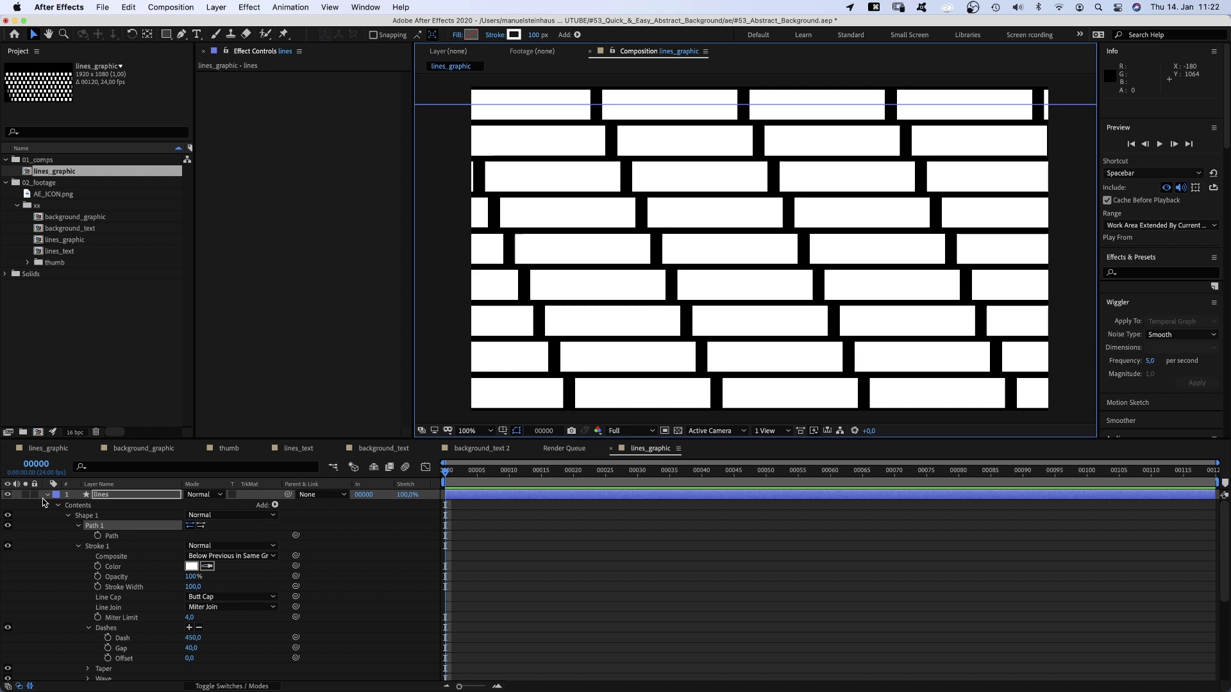
left_click(121, 536)
Create a 2500×2500 white solid named texture and place it below the lines layer.
key("super+y")
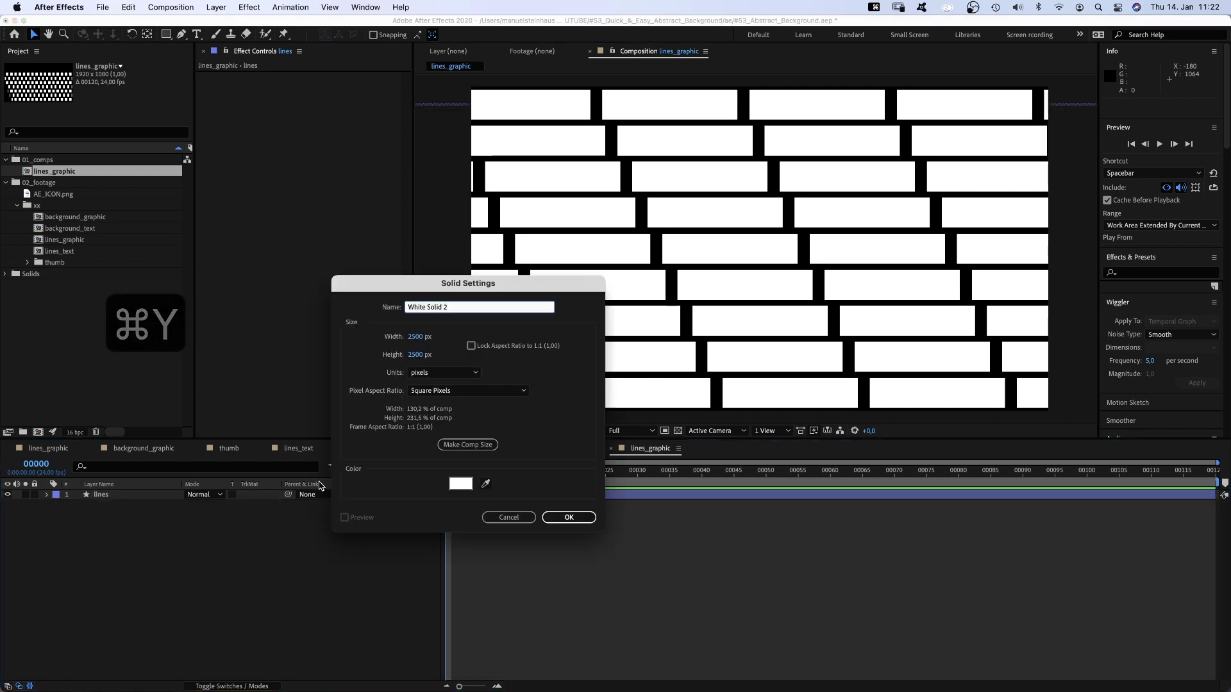
type("text")
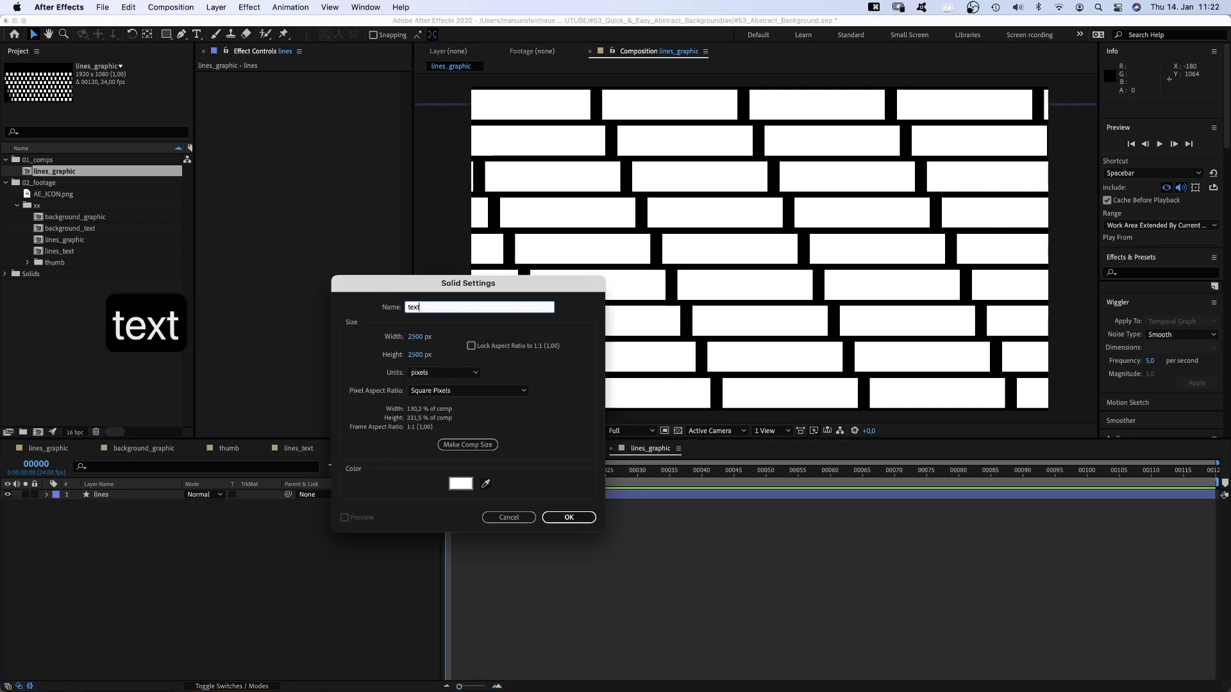
type("ure")
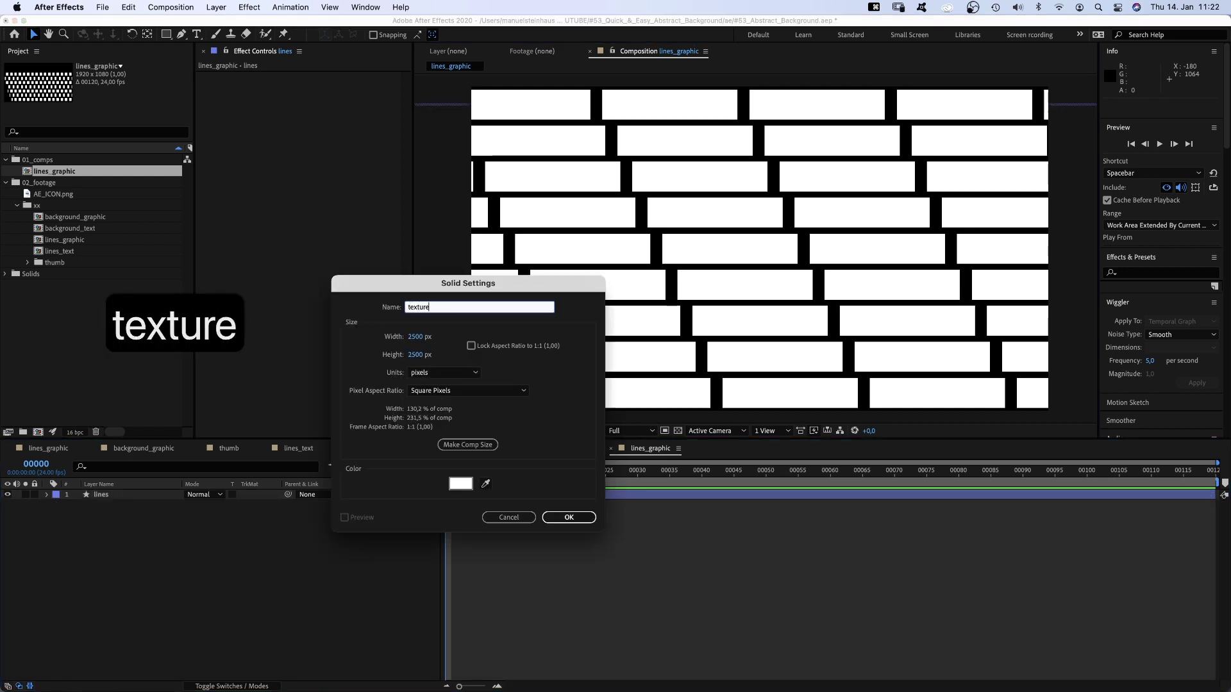
left_click(417, 337)
type("2500")
key("Tab")
type("25")
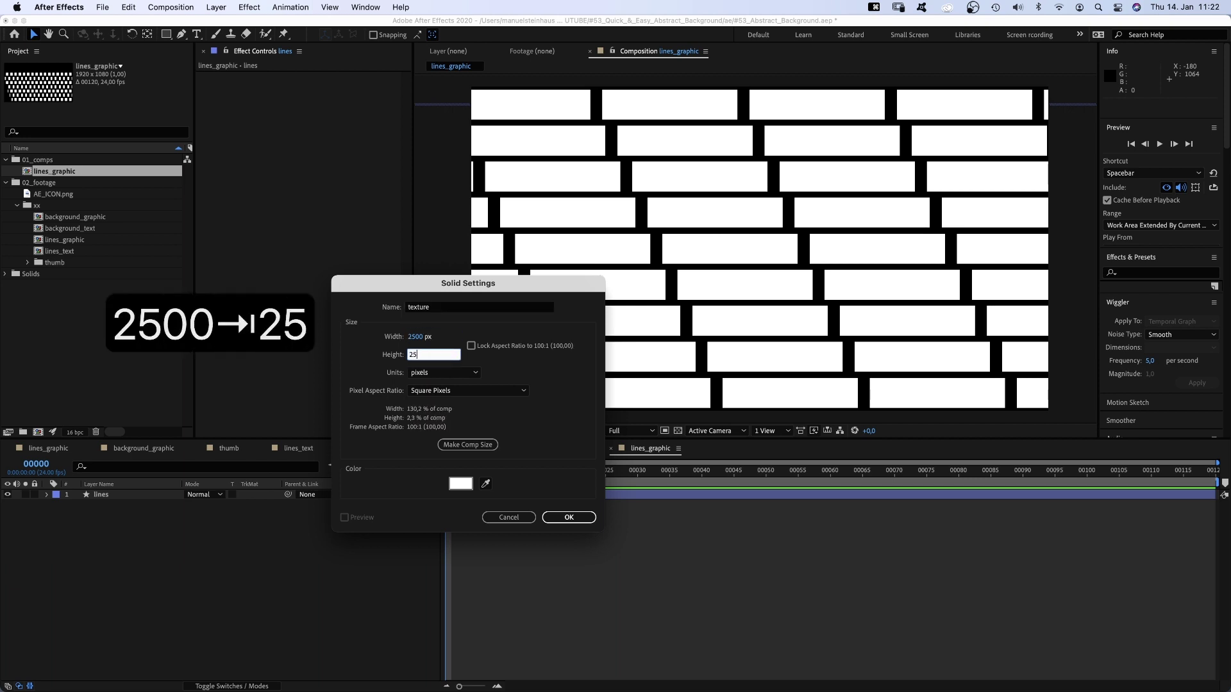
type("00")
left_click(460, 483)
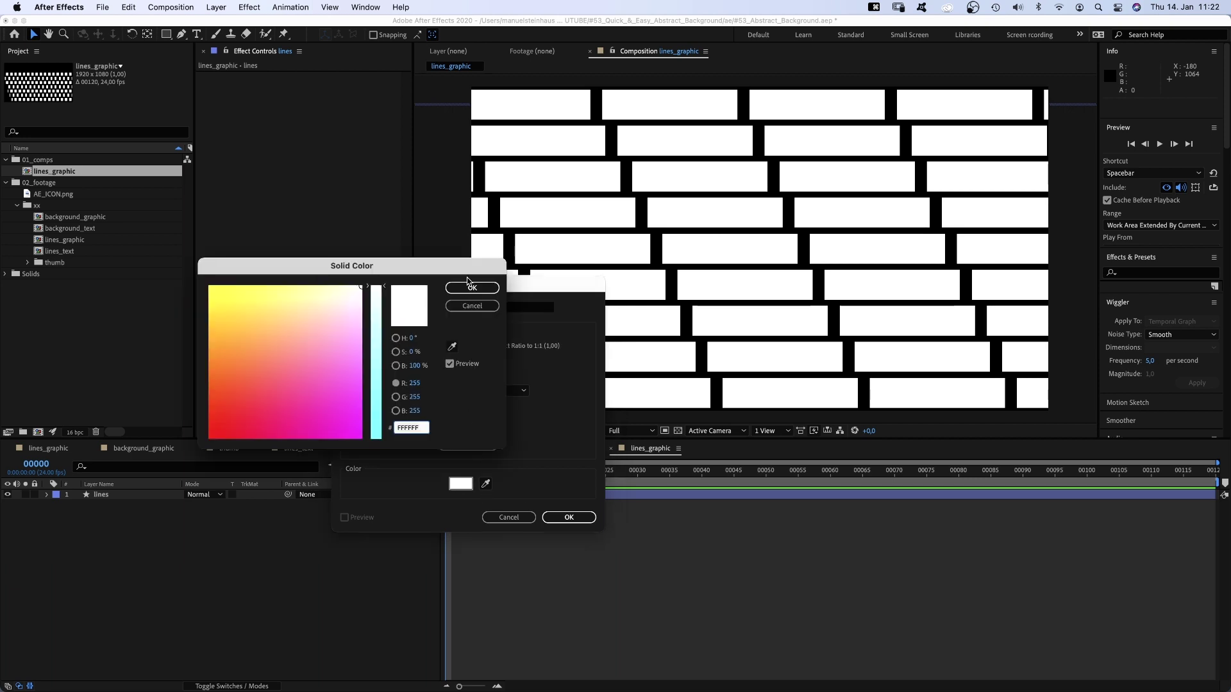
left_click(479, 284)
left_click(569, 518)
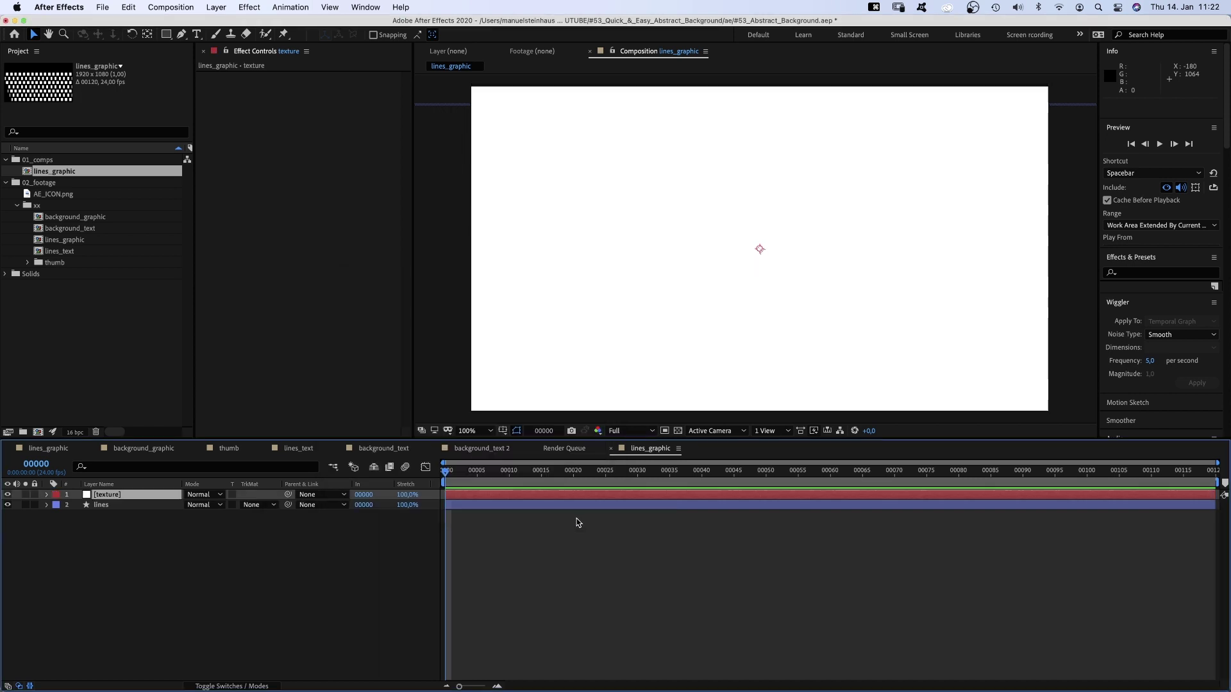
left_click_drag(113, 496, 112, 510)
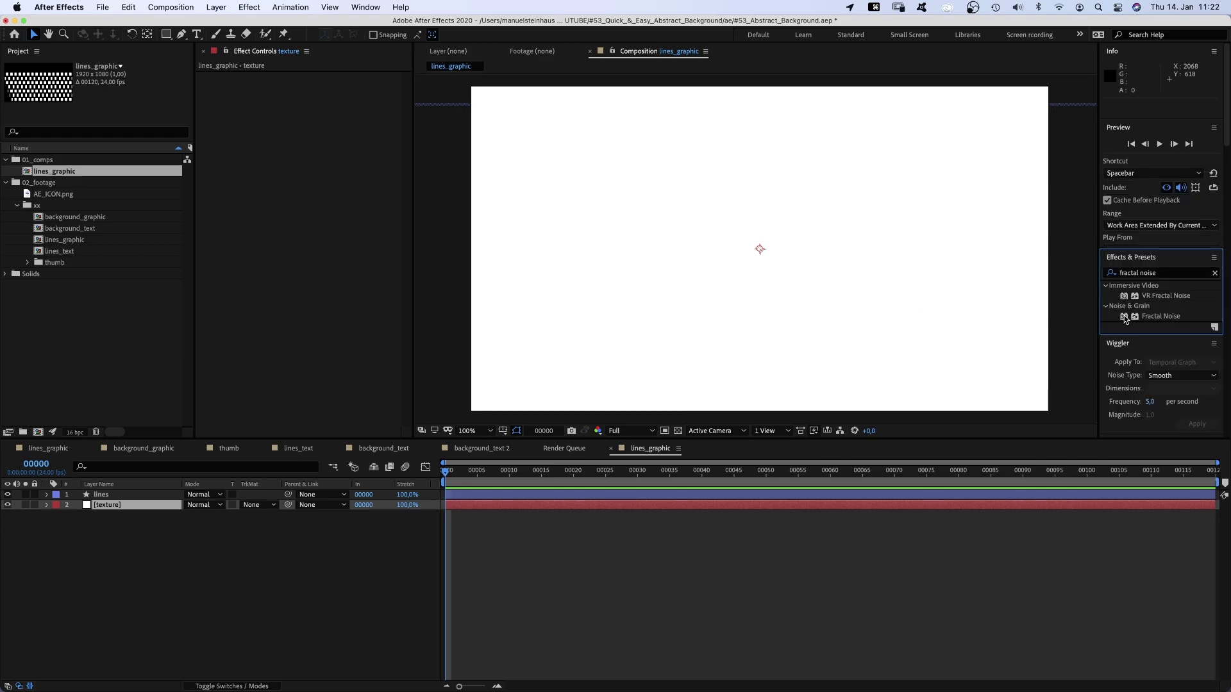
Apply Fractal Noise to texture with Block noise, contrast 60, and a Luma Matte from lines.
left_click_drag(1125, 319, 280, 149)
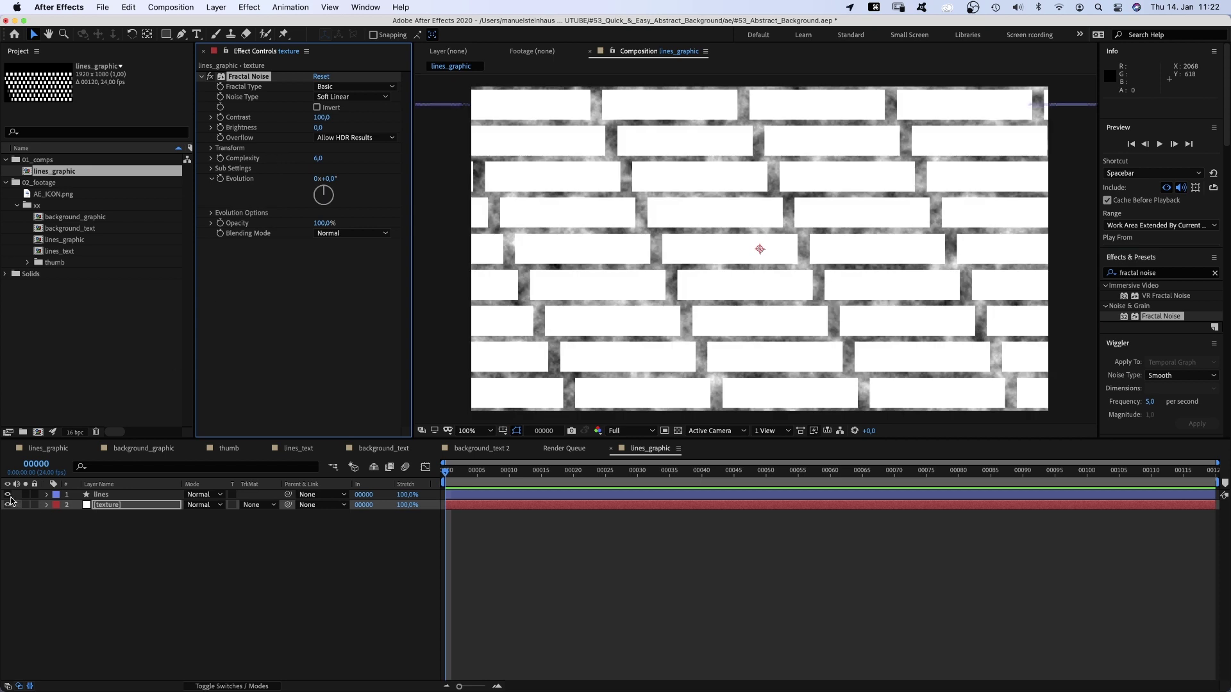
left_click(8, 495)
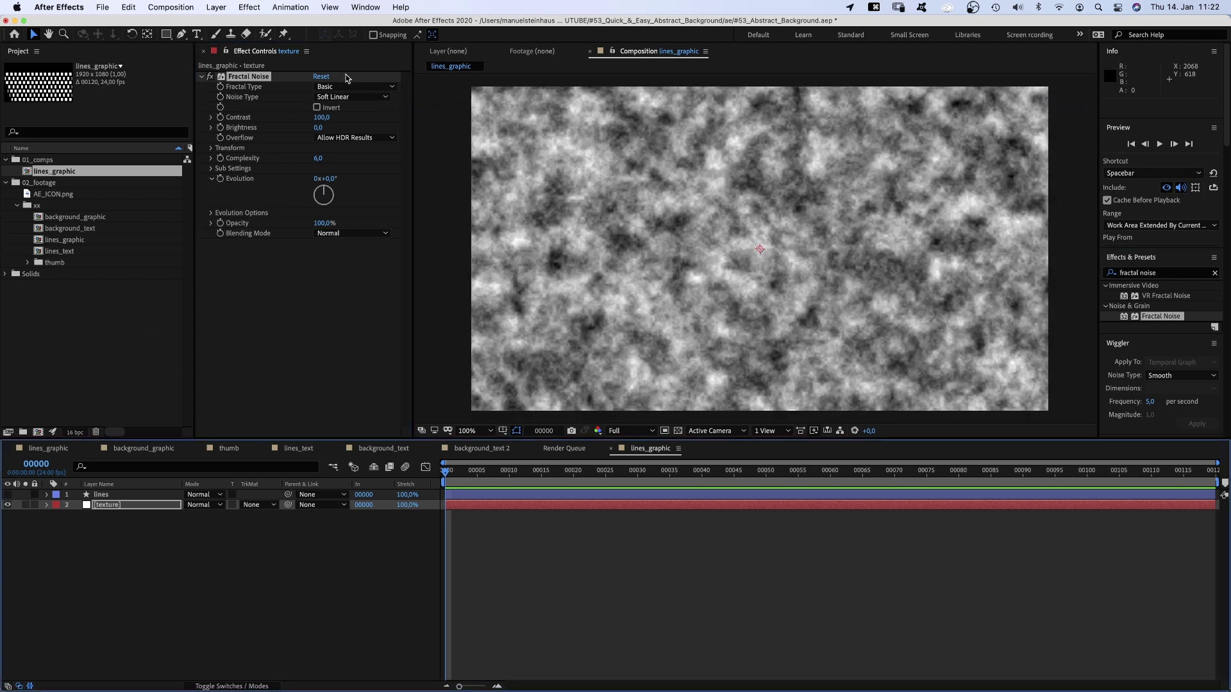
left_click(349, 86)
left_click(333, 97)
left_click(350, 97)
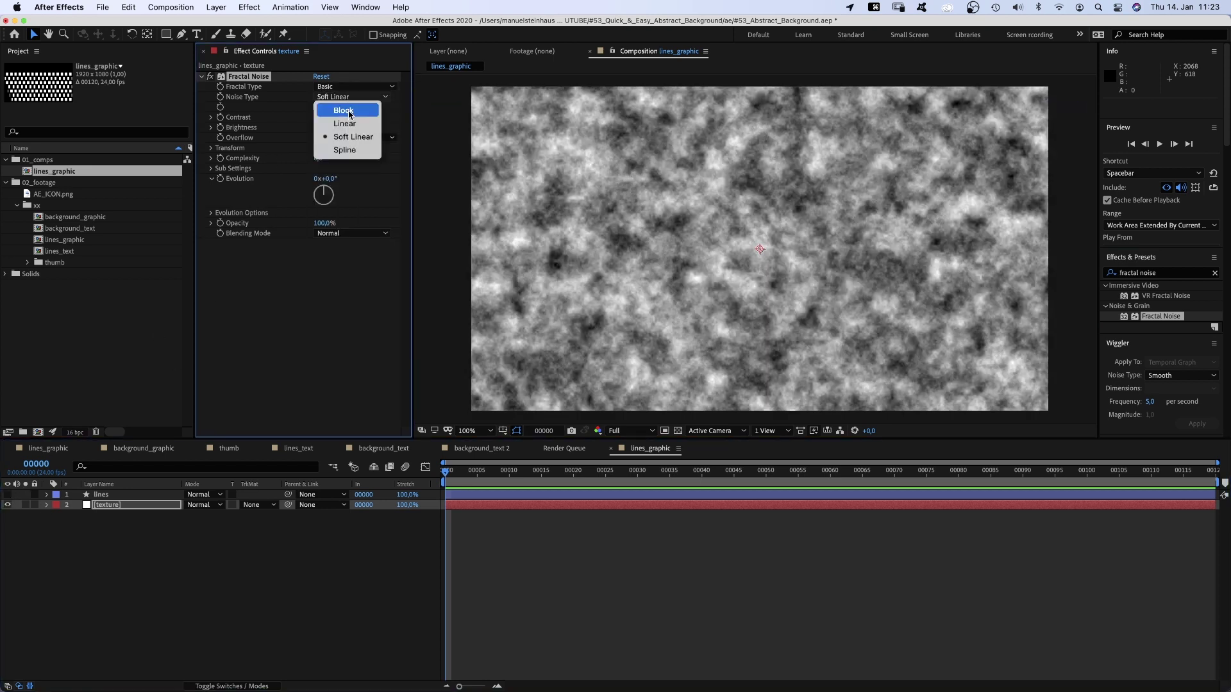
left_click(350, 113)
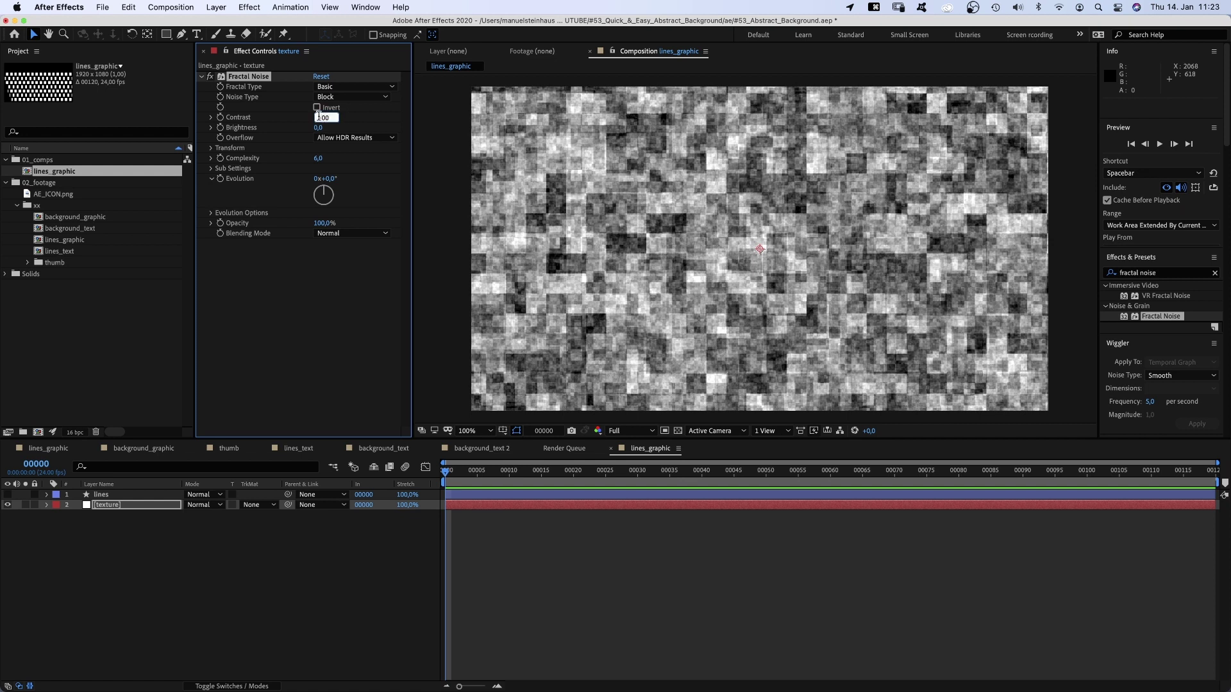
type("60")
key("Return")
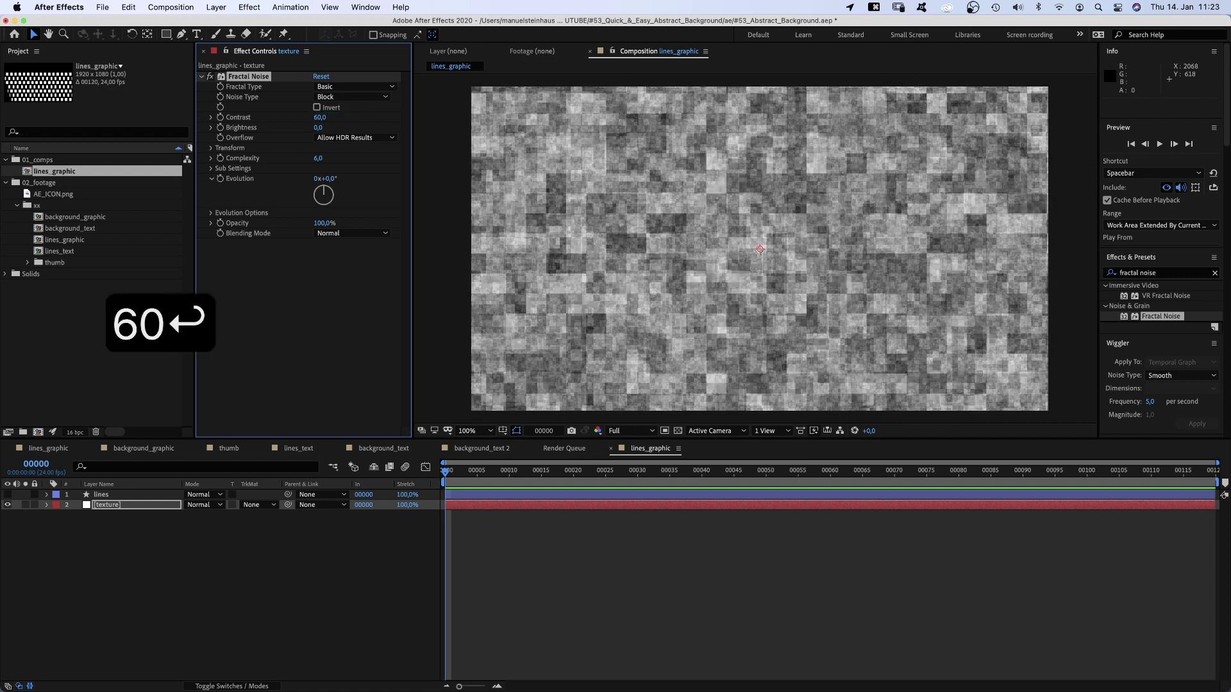
left_click(260, 506)
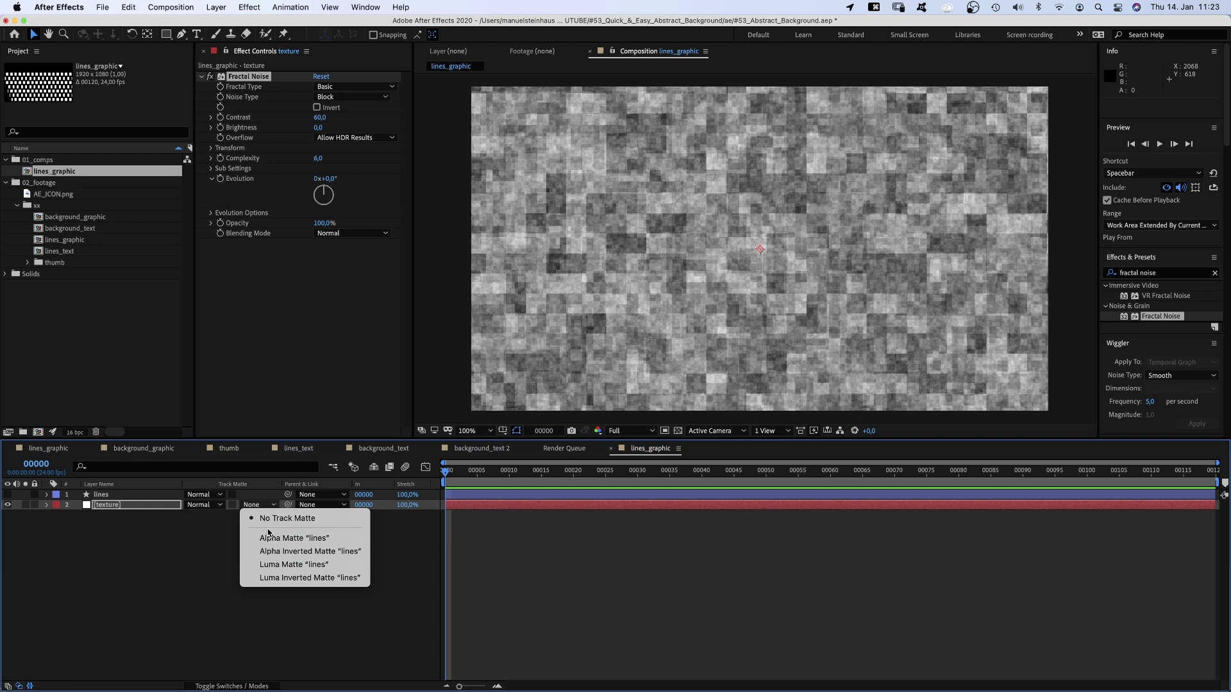
left_click(268, 565)
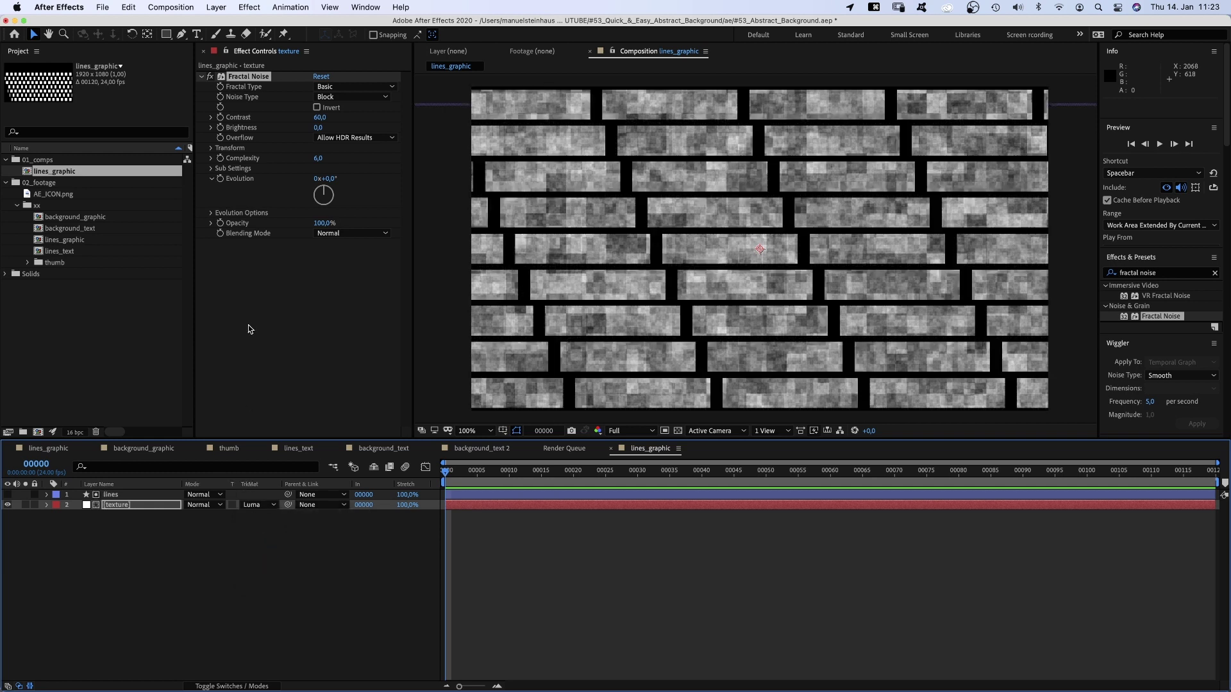
Turn off Uniform Scaling, scale the noise to 141 wide by 180 high, and set Complexity 1.
left_click(211, 148)
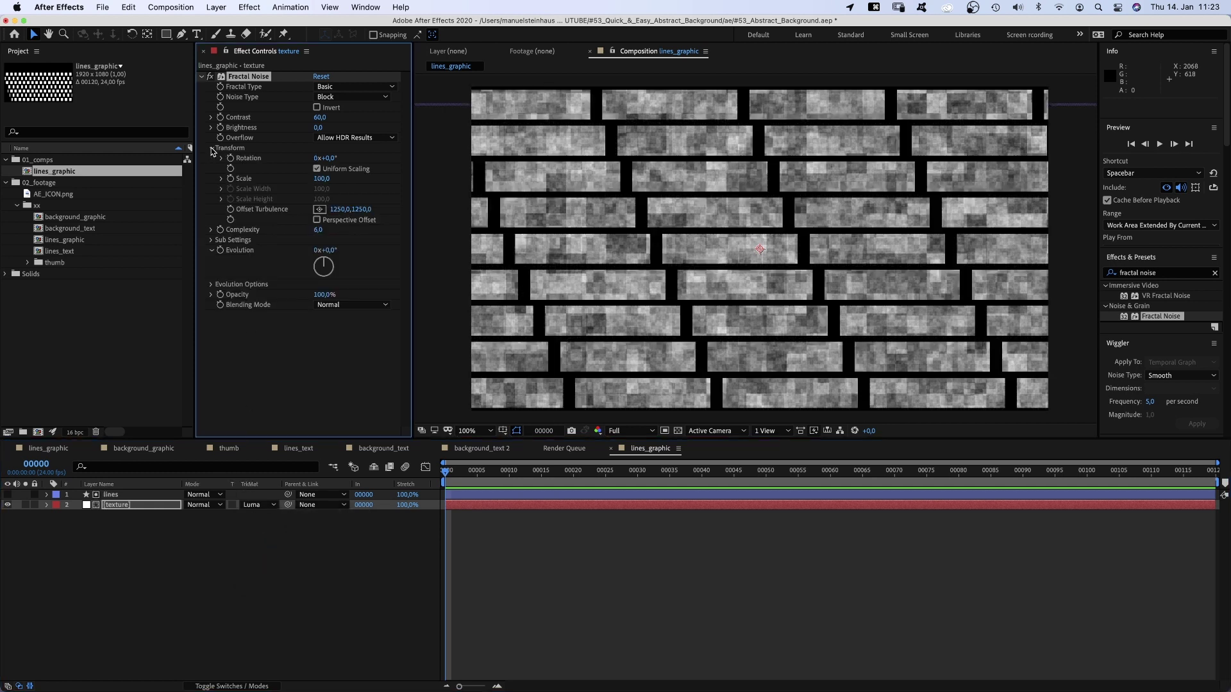
left_click(317, 169)
left_click_drag(319, 192, 345, 268)
type("1")
key("Return")
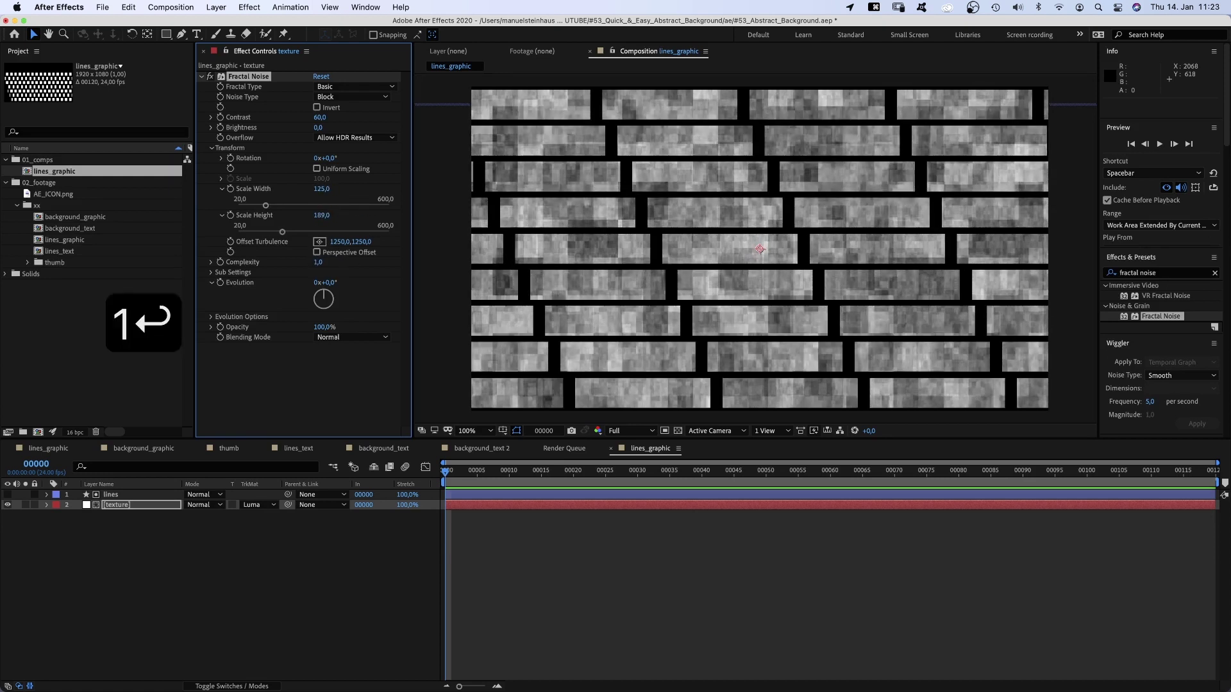
left_click_drag(318, 189, 314, 220)
Turn on Cycle Evolution in the Fractal Noise evolution options.
left_click_drag(784, 313, 785, 309)
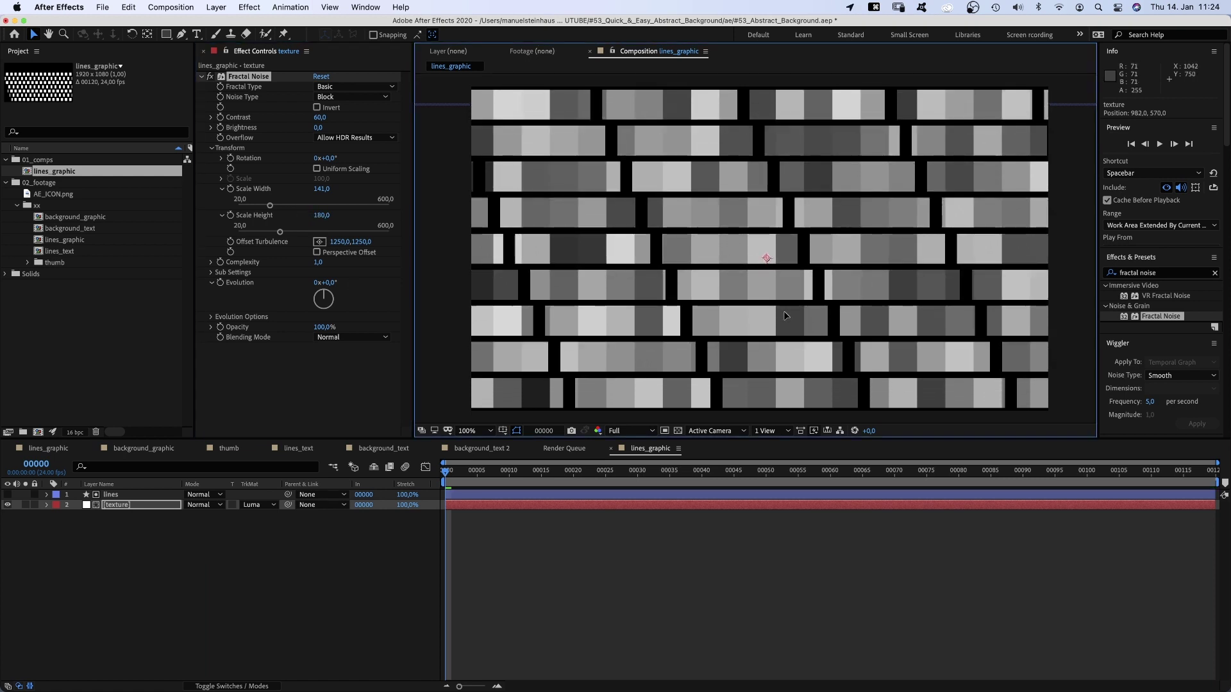
left_click(221, 286)
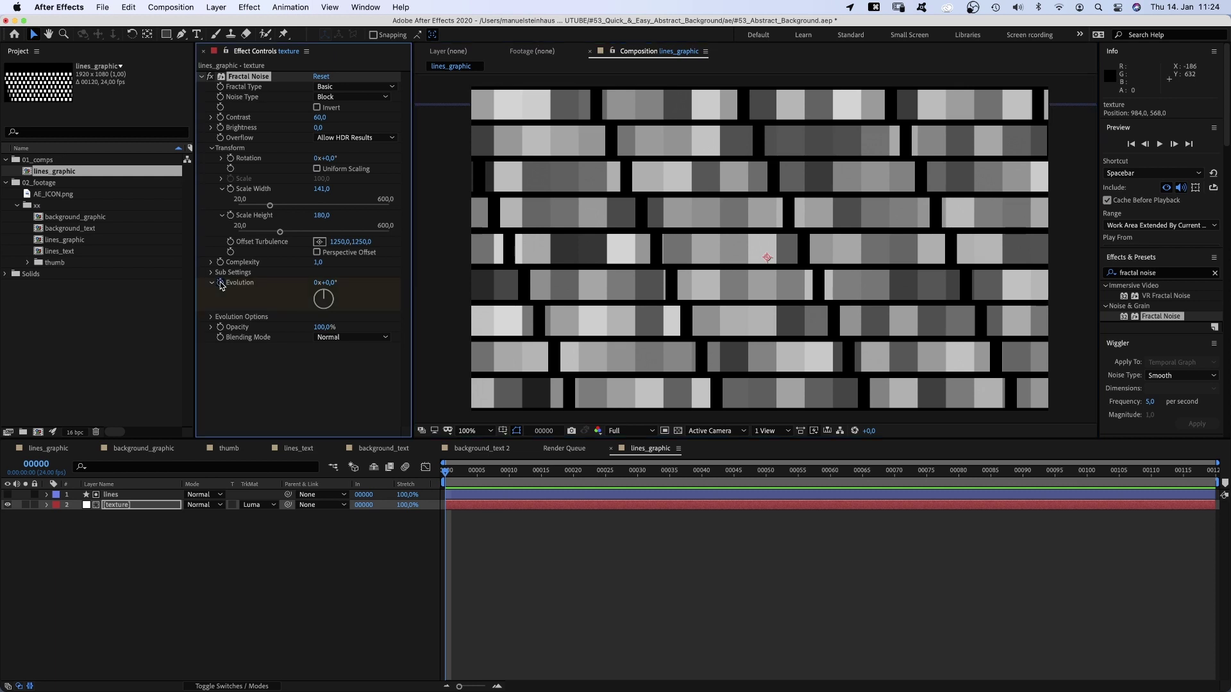
left_click(212, 318)
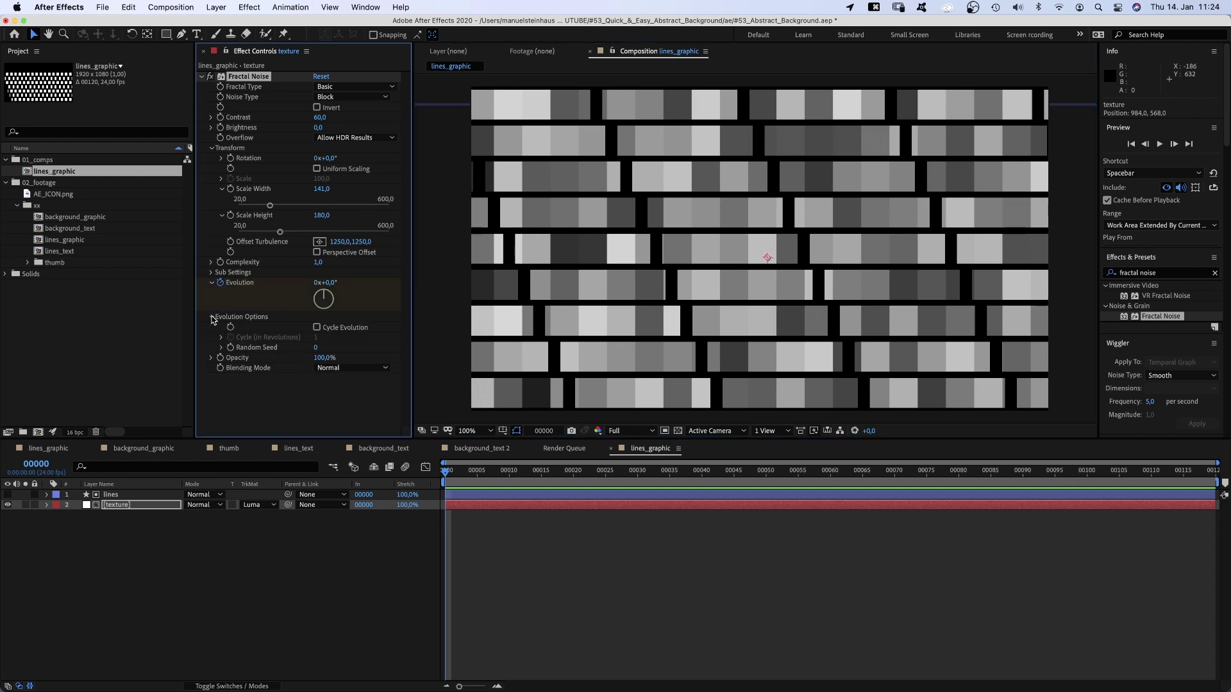
left_click(317, 328)
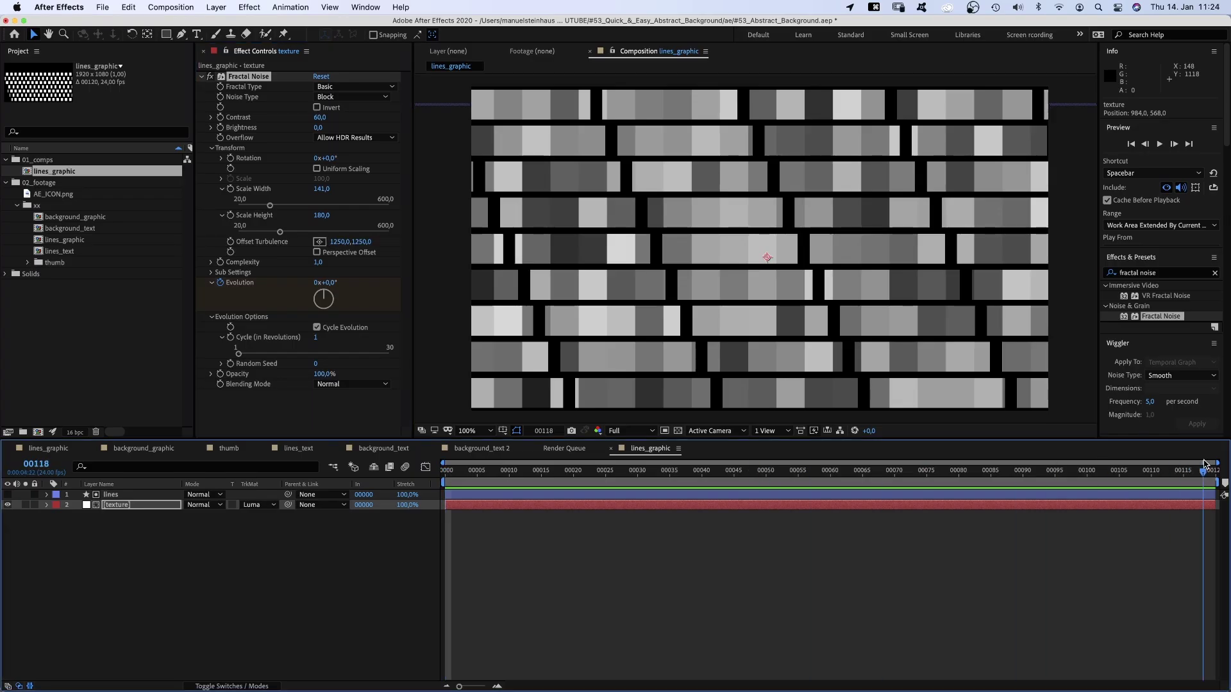
Keyframe Evolution to one full revolution at the last frame and preview the loop.
left_click_drag(1204, 464, 1213, 453)
left_click(316, 282)
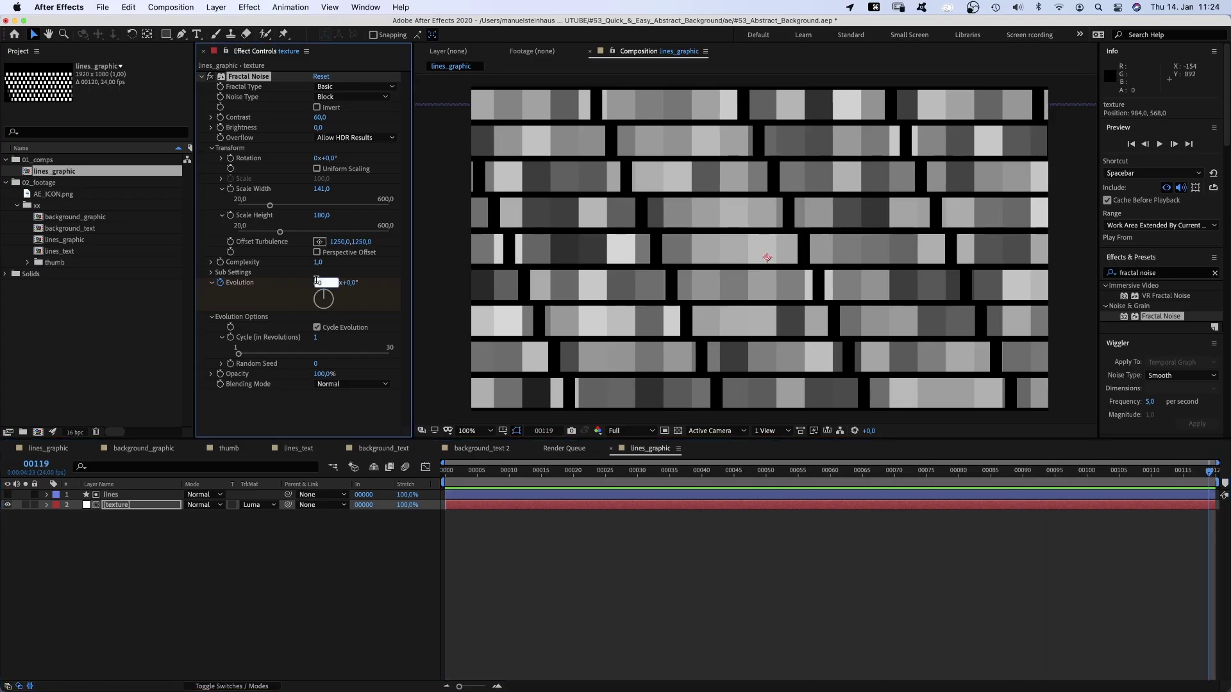
type("1")
key("Return")
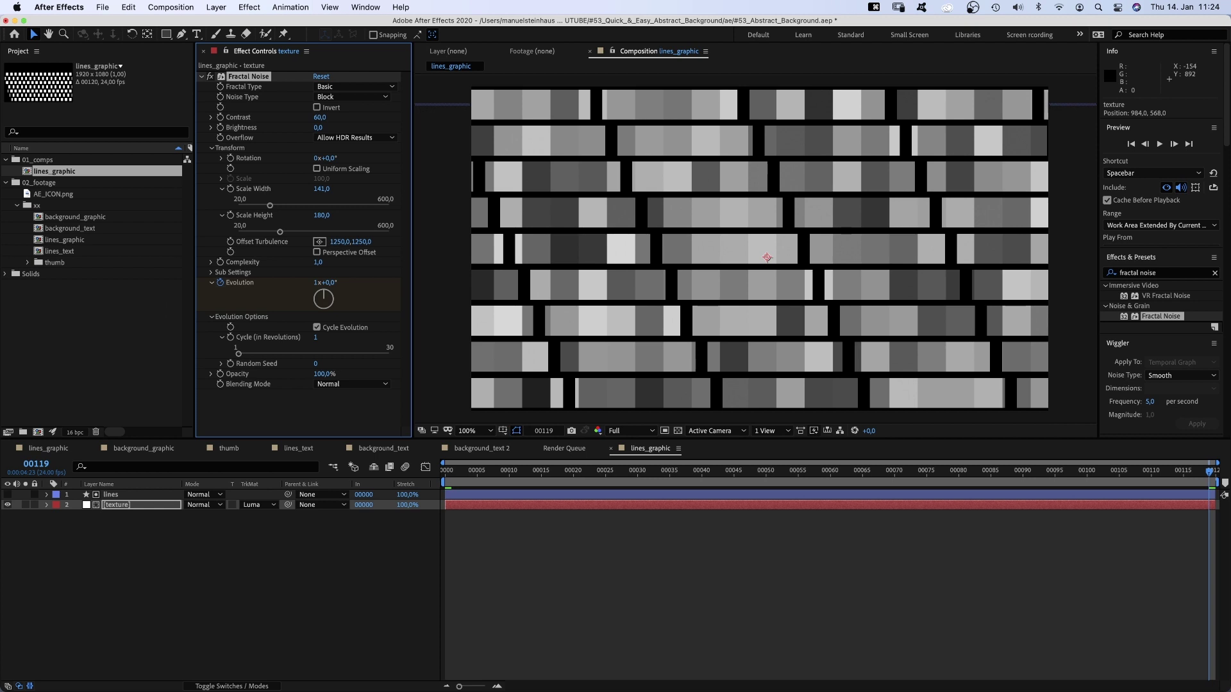
key("u")
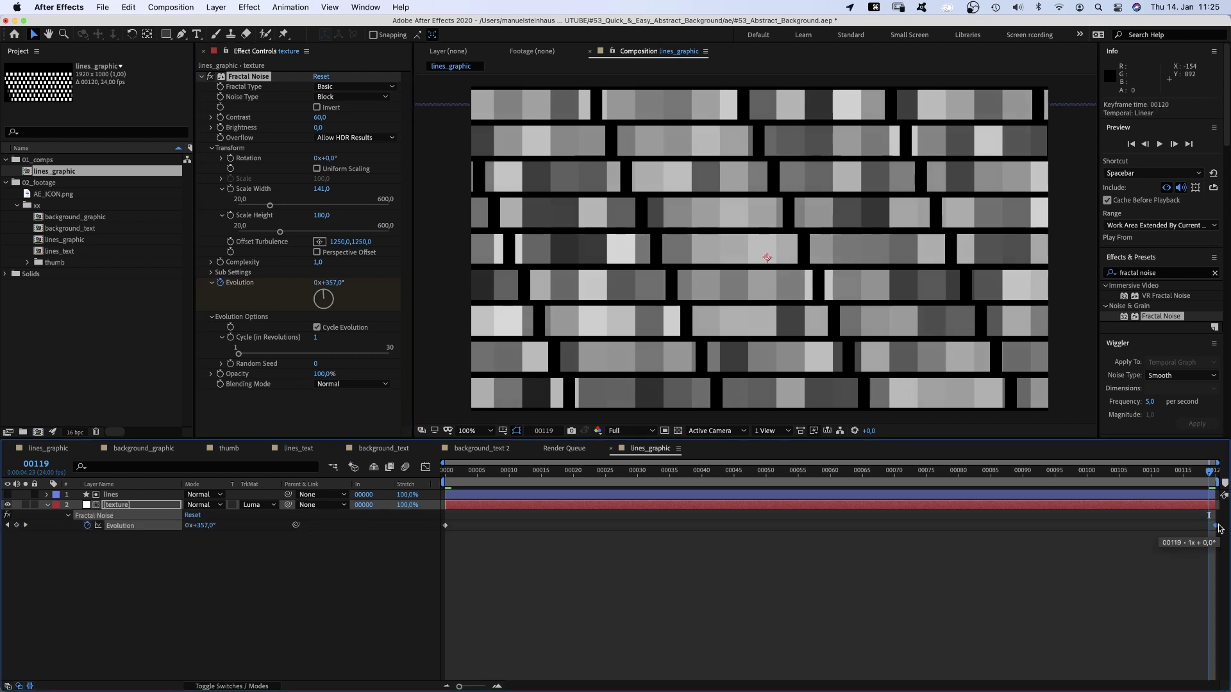
key("space")
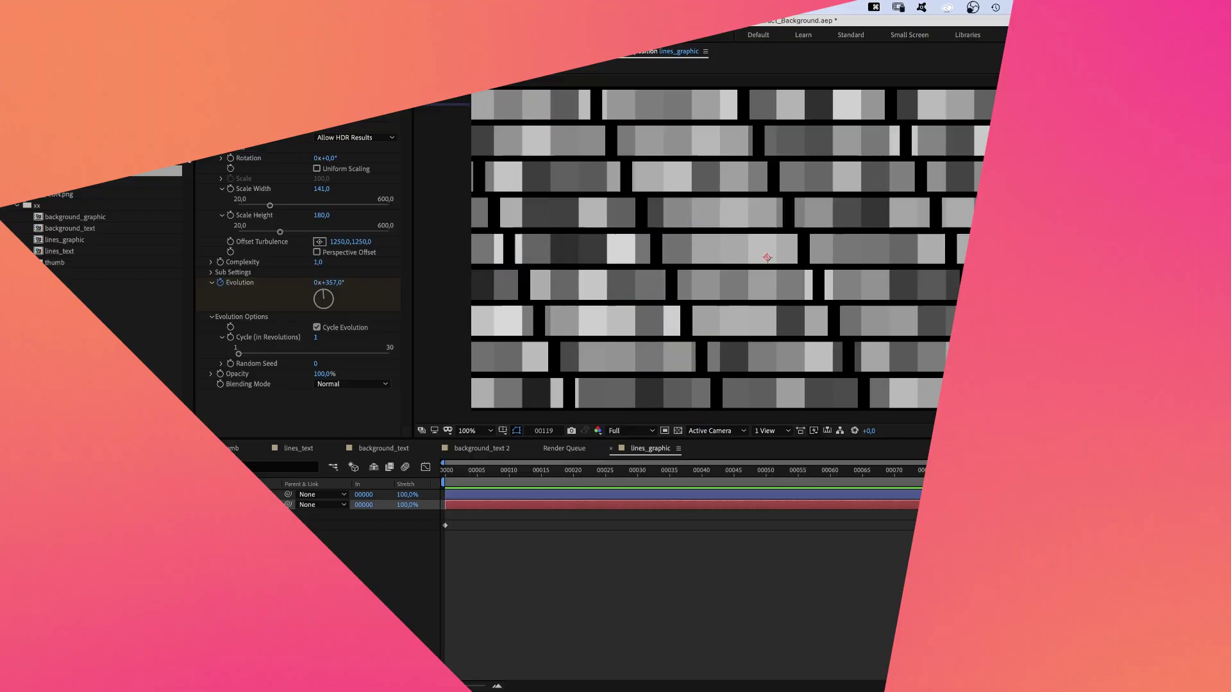
Apply Tritone to texture with pale yellow highlights and magenta midtones.
type("triton")
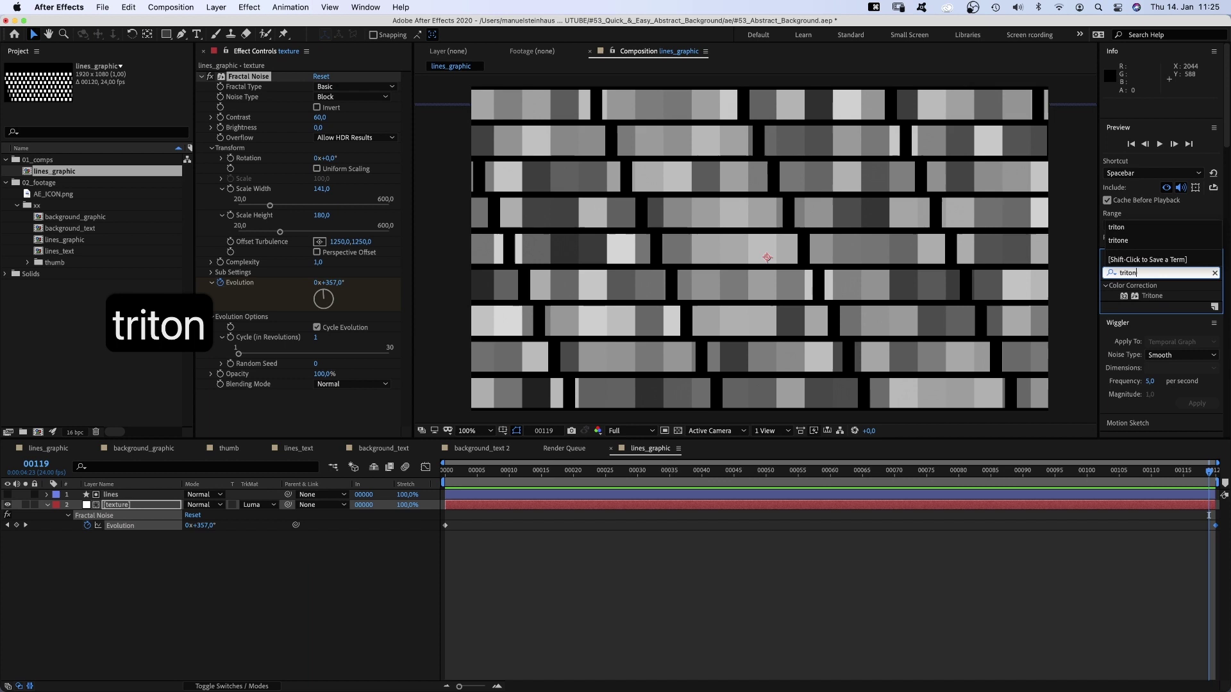
left_click_drag(1152, 296, 1045, 316)
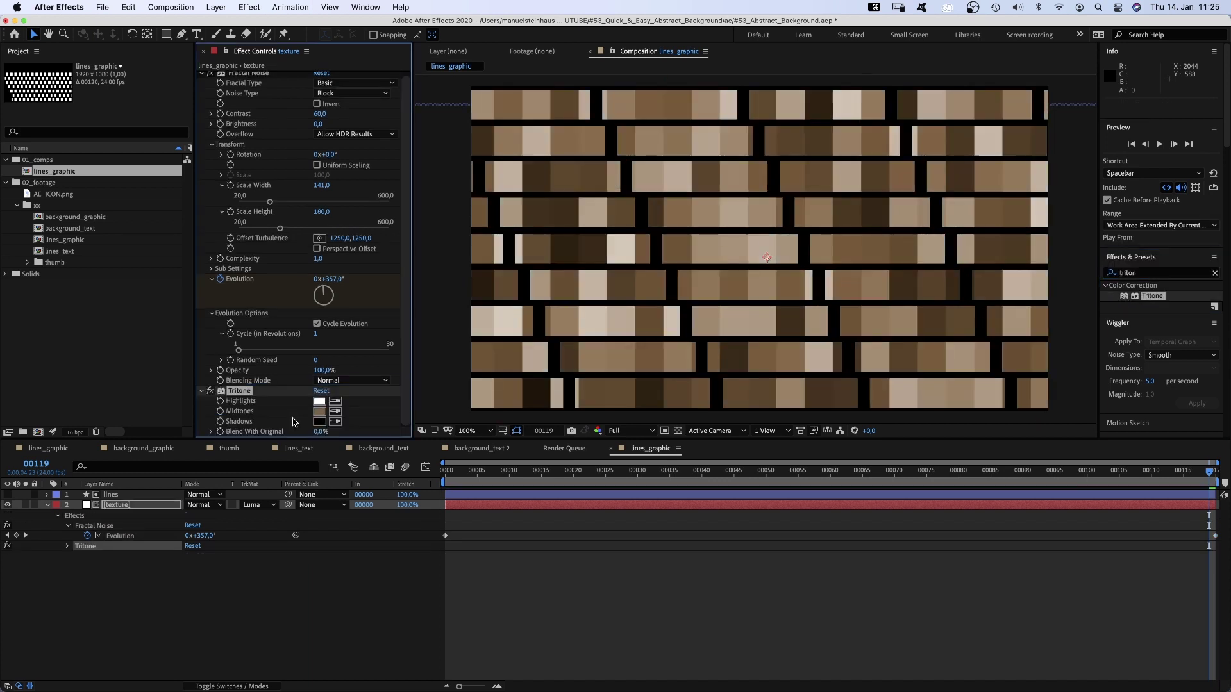
left_click(319, 393)
left_click_drag(288, 312, 306, 280)
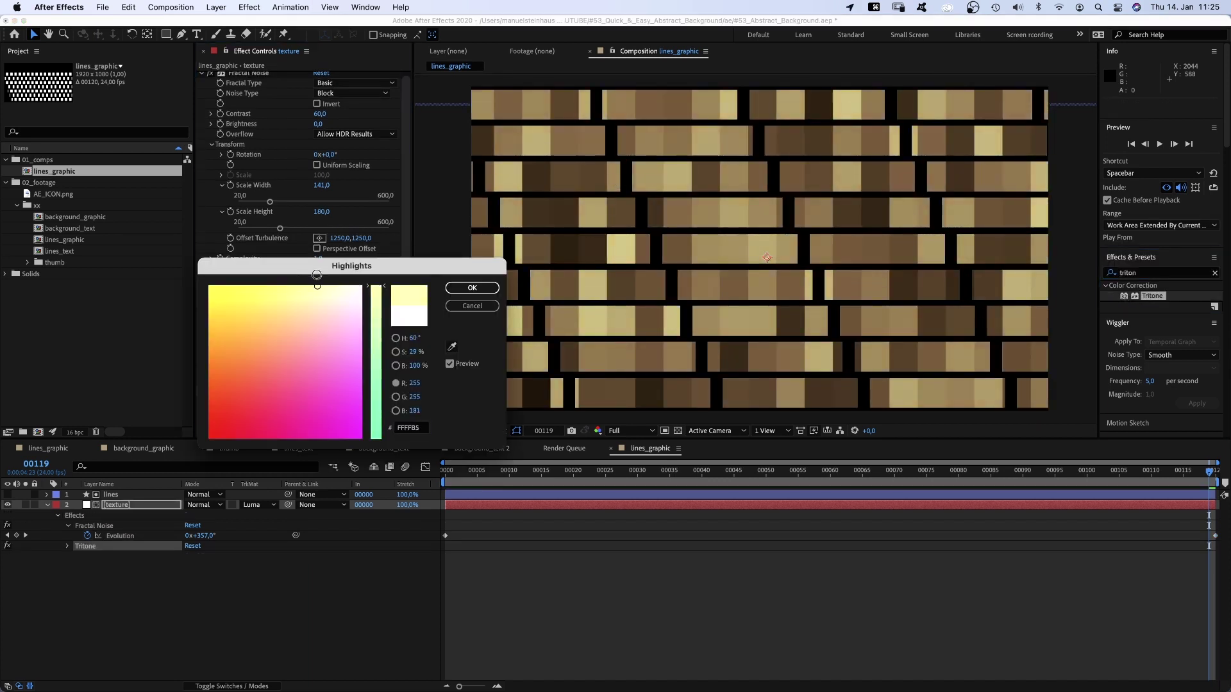
left_click(472, 287)
left_click(318, 414)
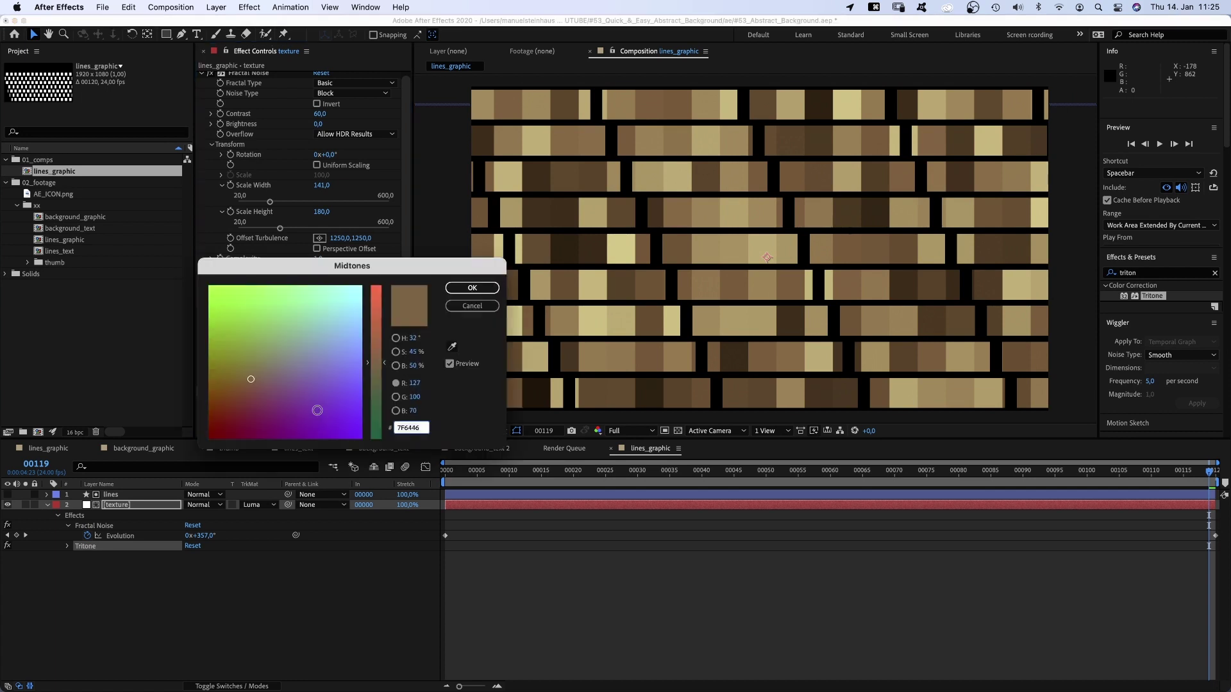
left_click(377, 322)
left_click_drag(309, 387, 286, 422)
left_click(467, 291)
Make the Tritone shadows dark blue and midtones pink, and raise noise contrast to 120.
left_click(319, 422)
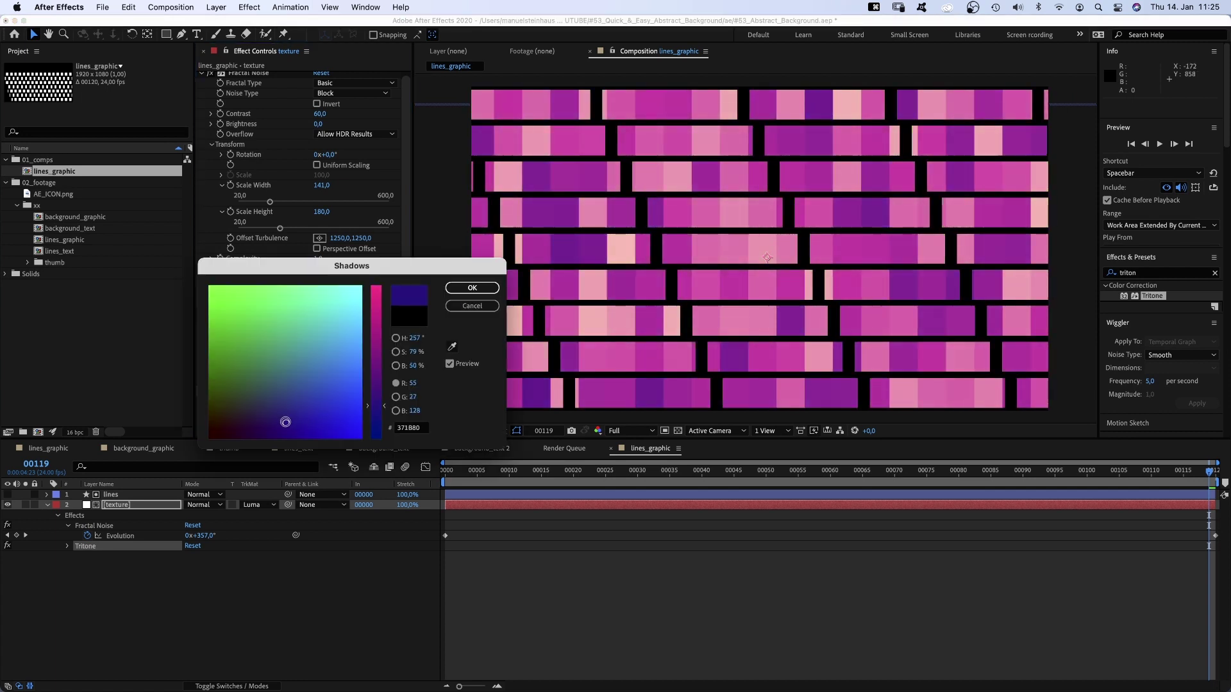
left_click(471, 289)
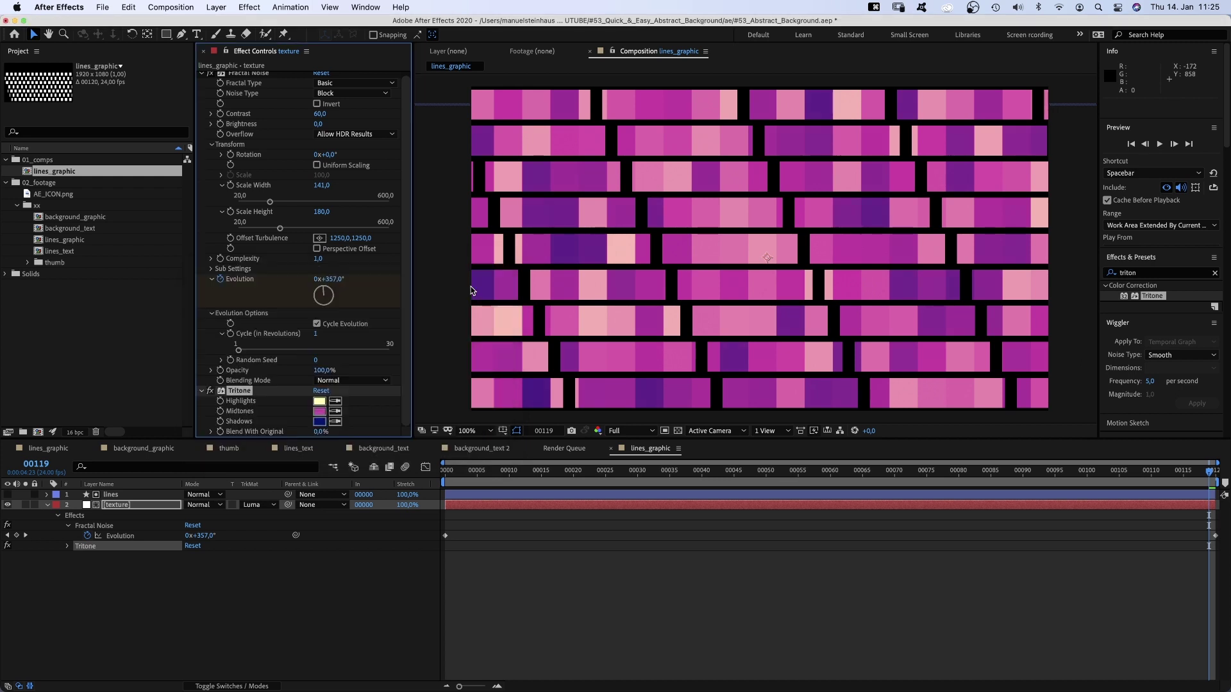
left_click(320, 411)
left_click_drag(376, 307, 376, 295)
left_click(463, 290)
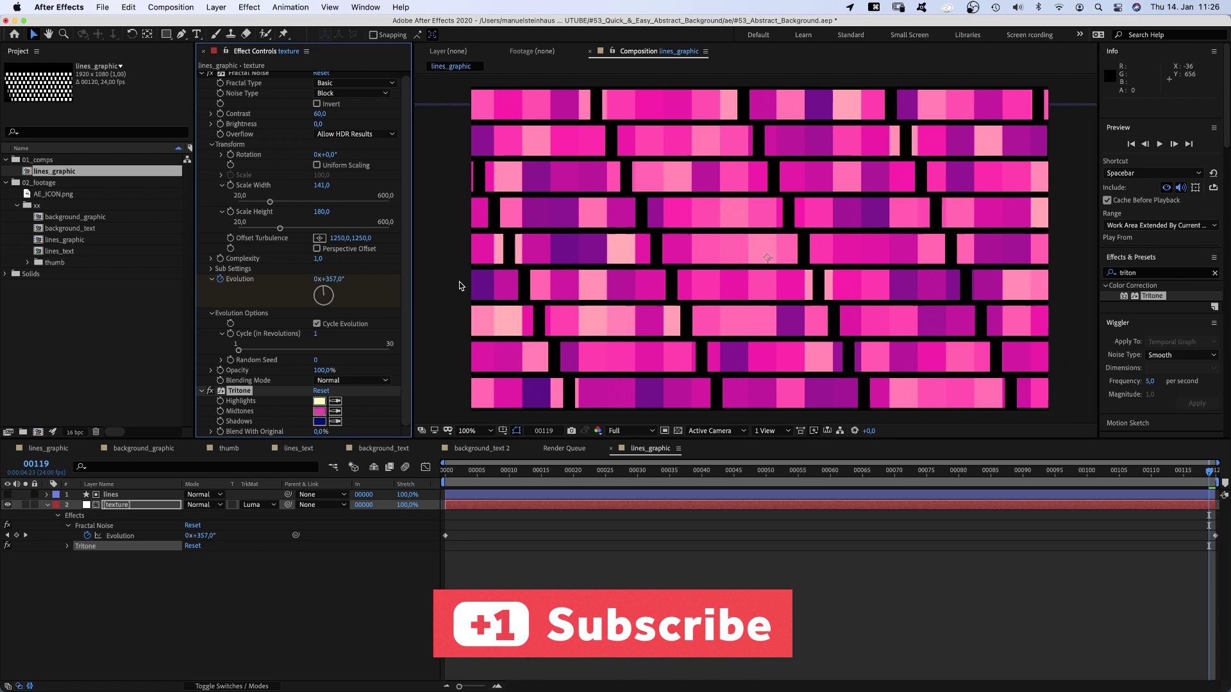
left_click_drag(318, 113, 349, 109)
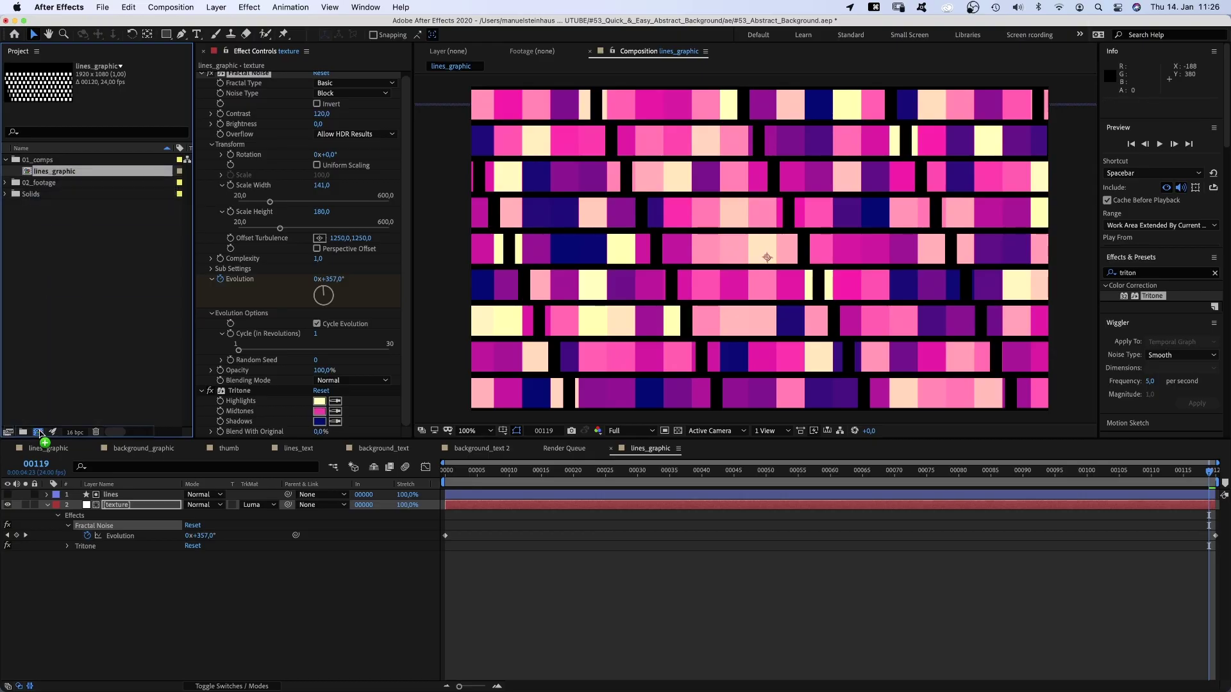
Nest lines_graphic in a new comp named background.
left_click_drag(40, 434, 41, 434)
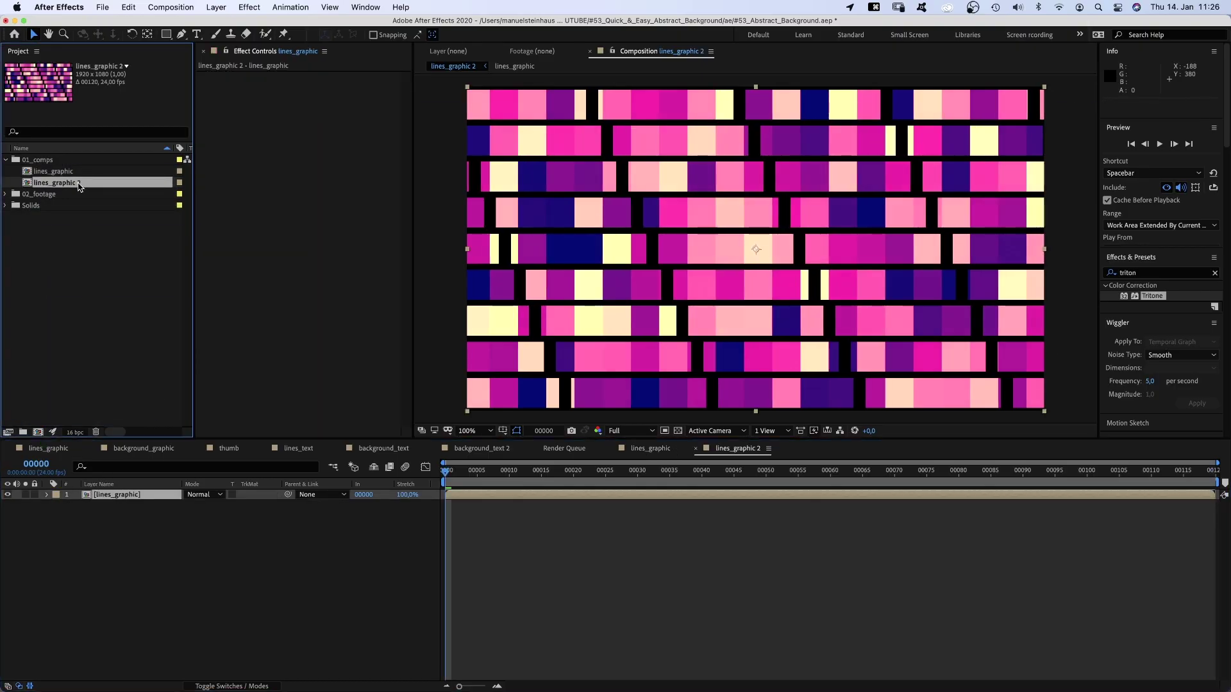
key("Return")
type("background")
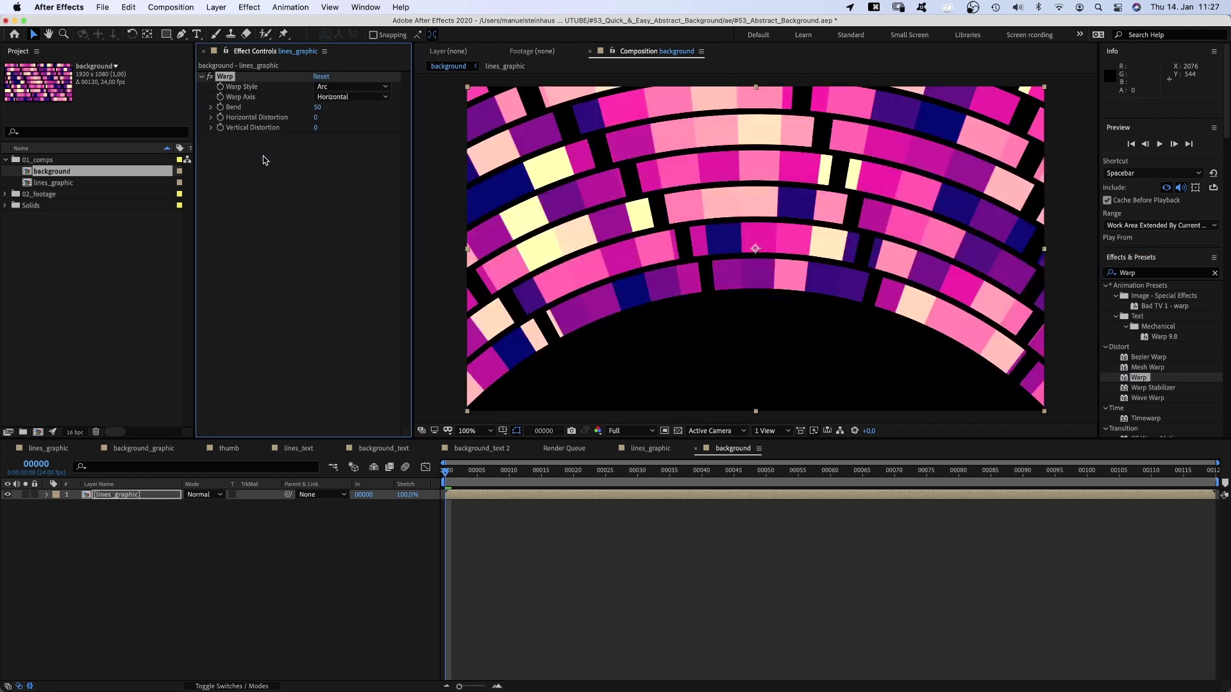
Compare the Fish, Flag, Shell Lower and Twist warp styles, settling on Fish.
left_click(327, 86)
left_click(330, 237)
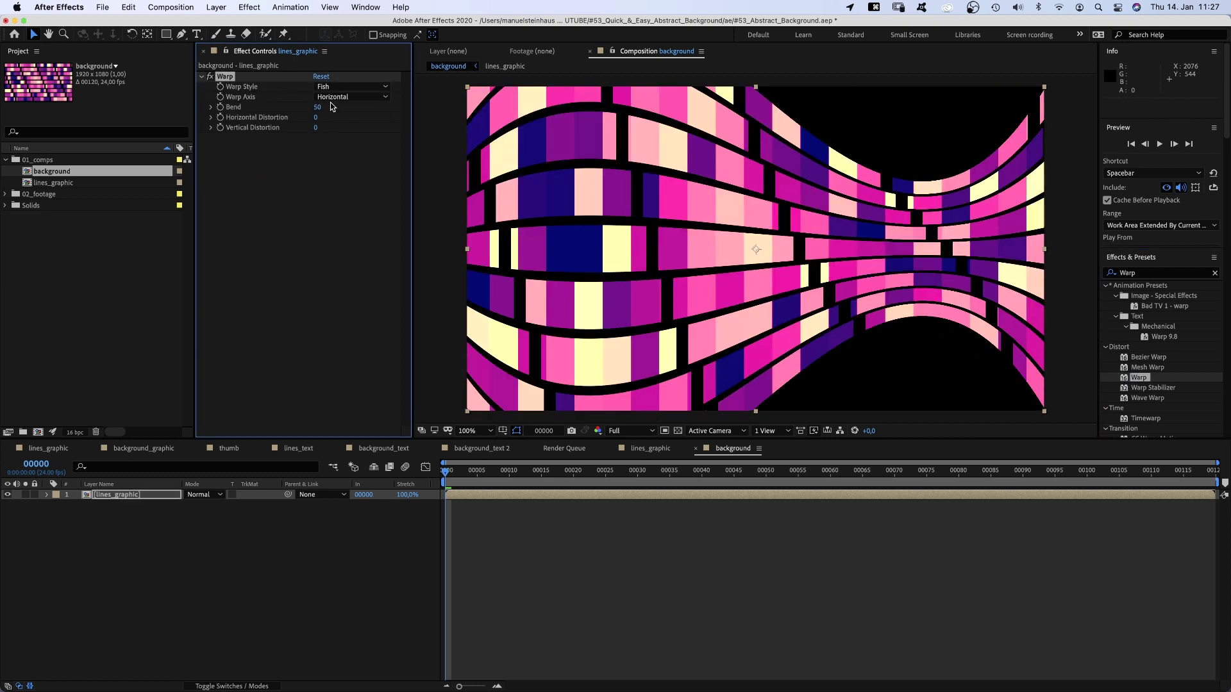
left_click(351, 86)
left_click(346, 193)
left_click(351, 86)
left_click(355, 165)
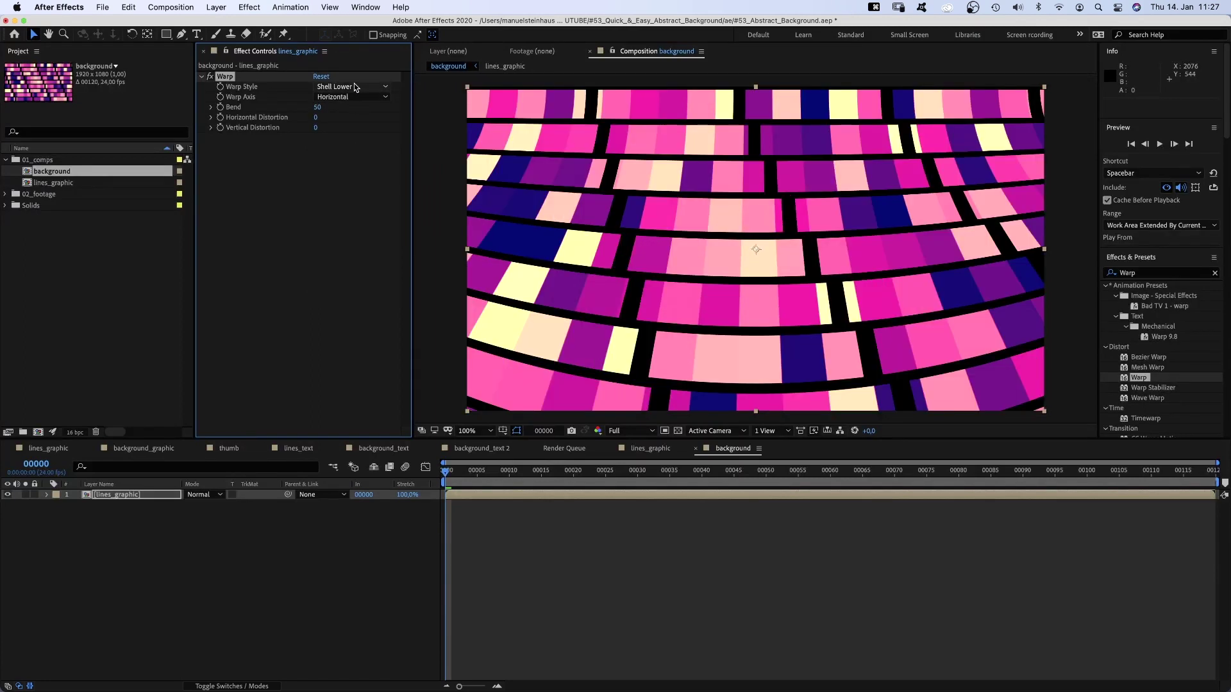
left_click(356, 87)
left_click(343, 272)
left_click(354, 87)
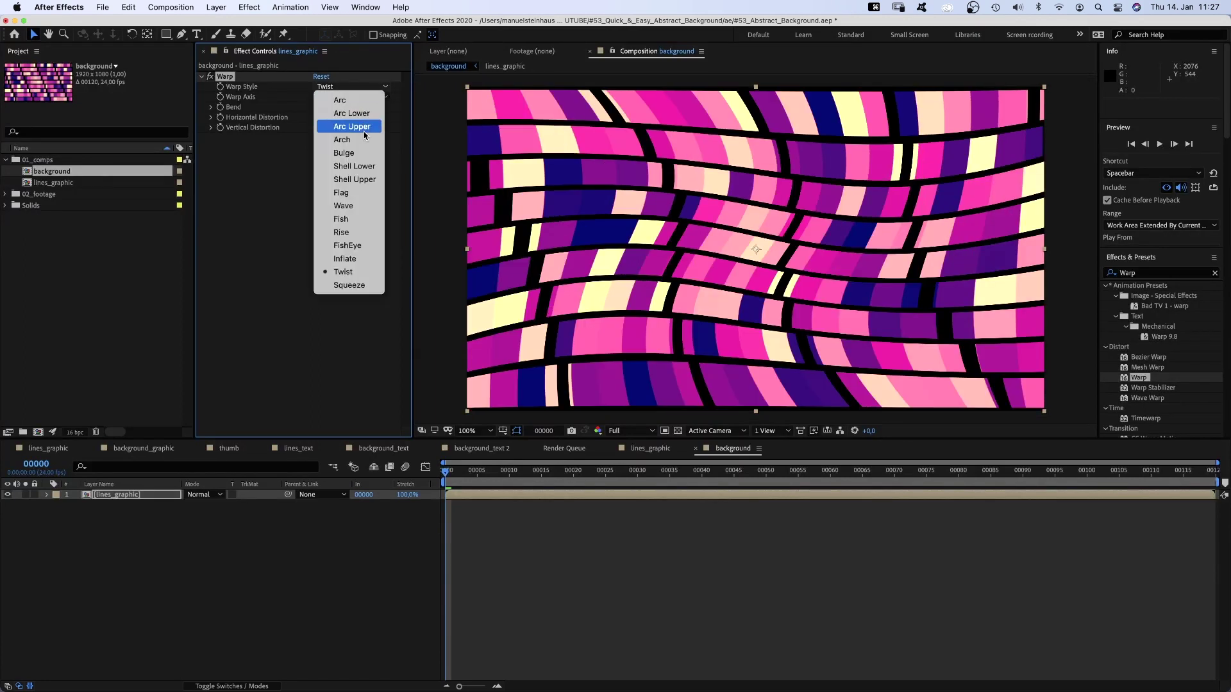
left_click(360, 217)
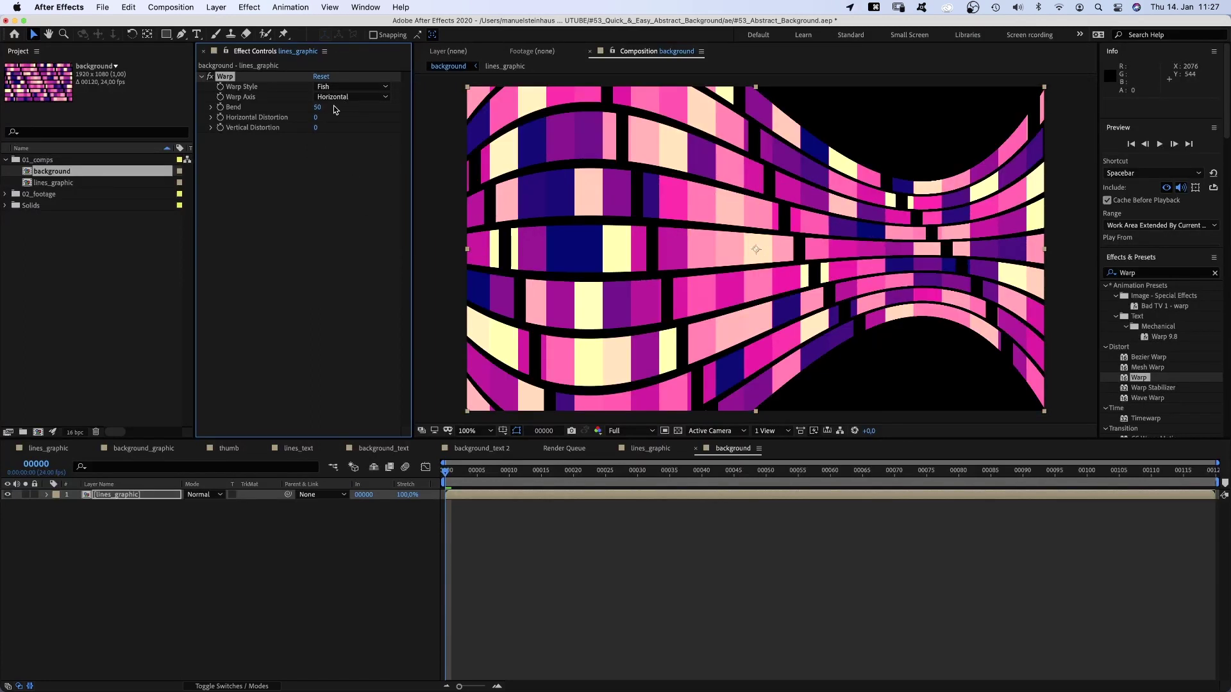
Set the Warp Bend to 25 and Horizontal Distortion to 16.
type("25")
key("Return")
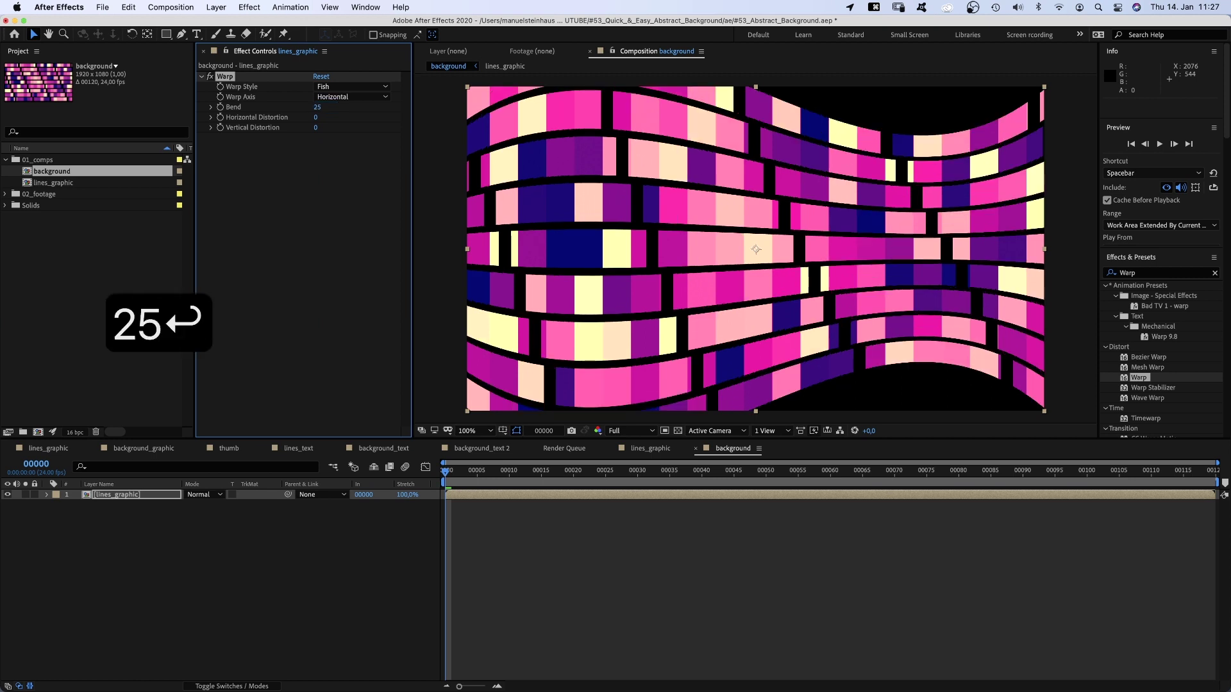
left_click(211, 118)
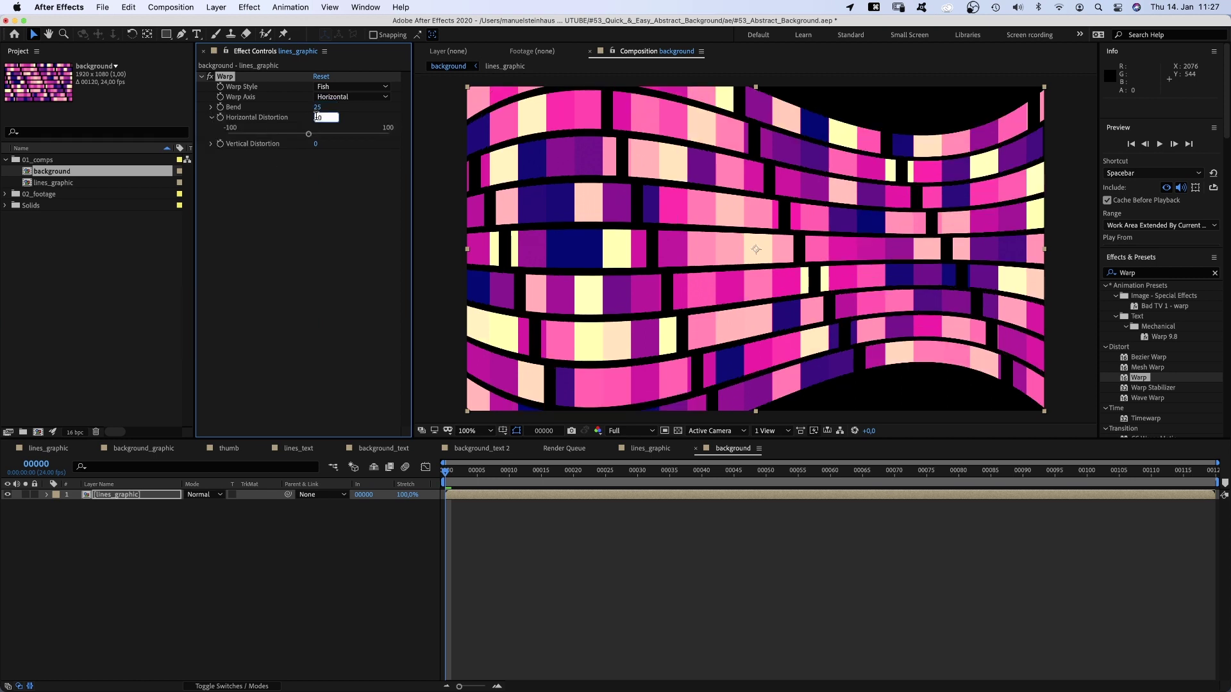
type("16")
key("Return")
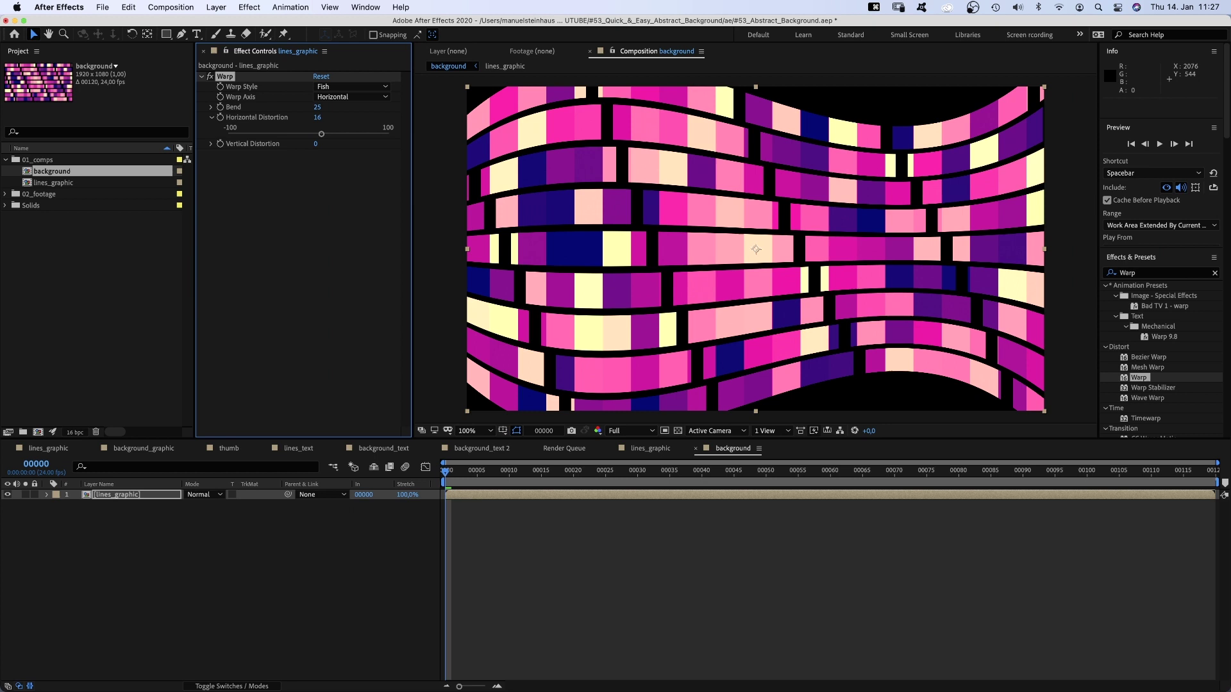
Apply CC Lens to the warped bricks with Size 170 and Convergence 60.
left_click(1145, 274)
type("c")
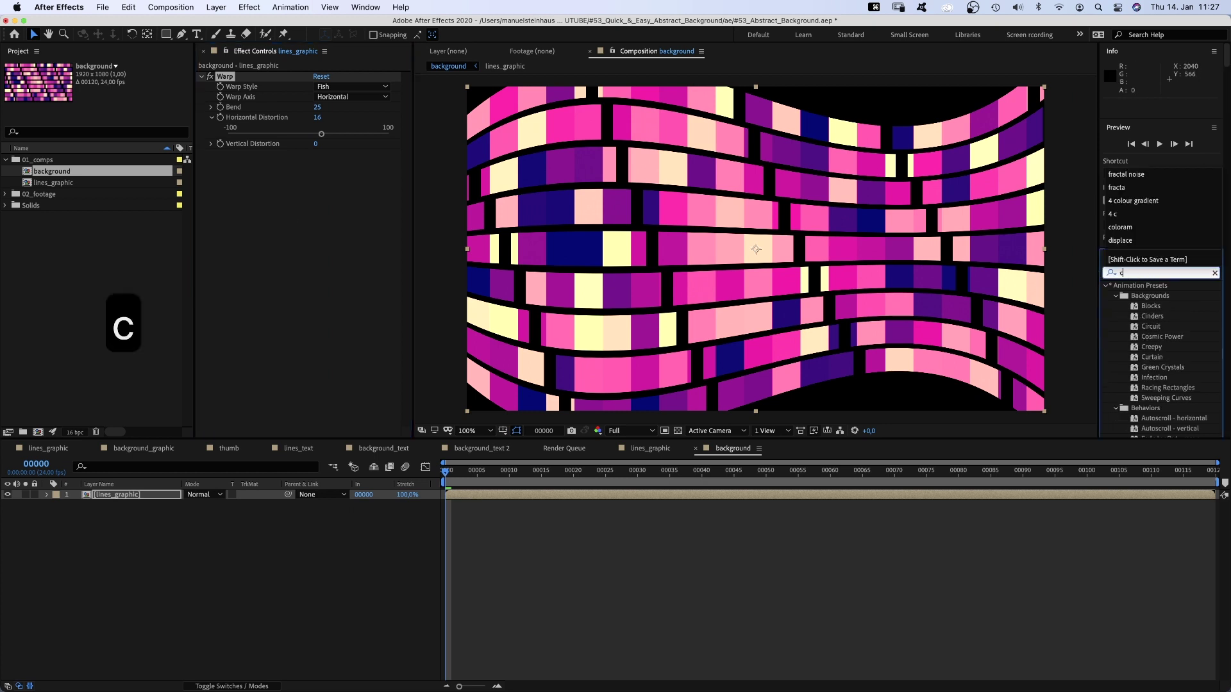
type("c lens")
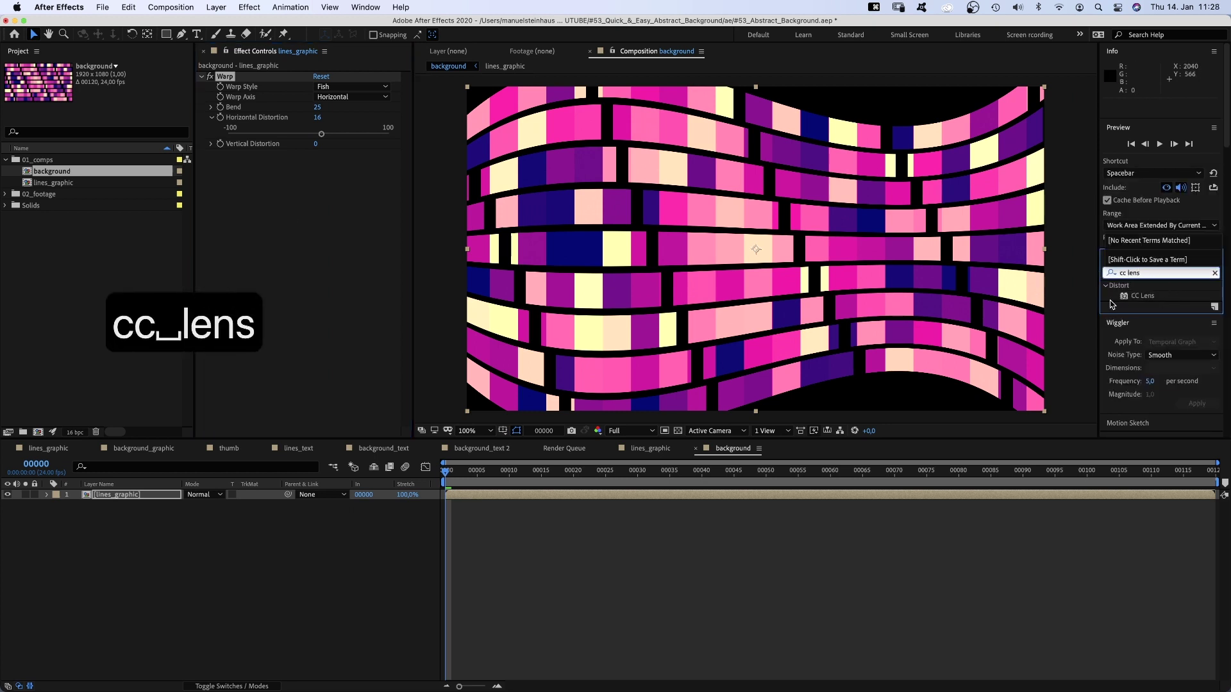
left_click_drag(1142, 295, 250, 267)
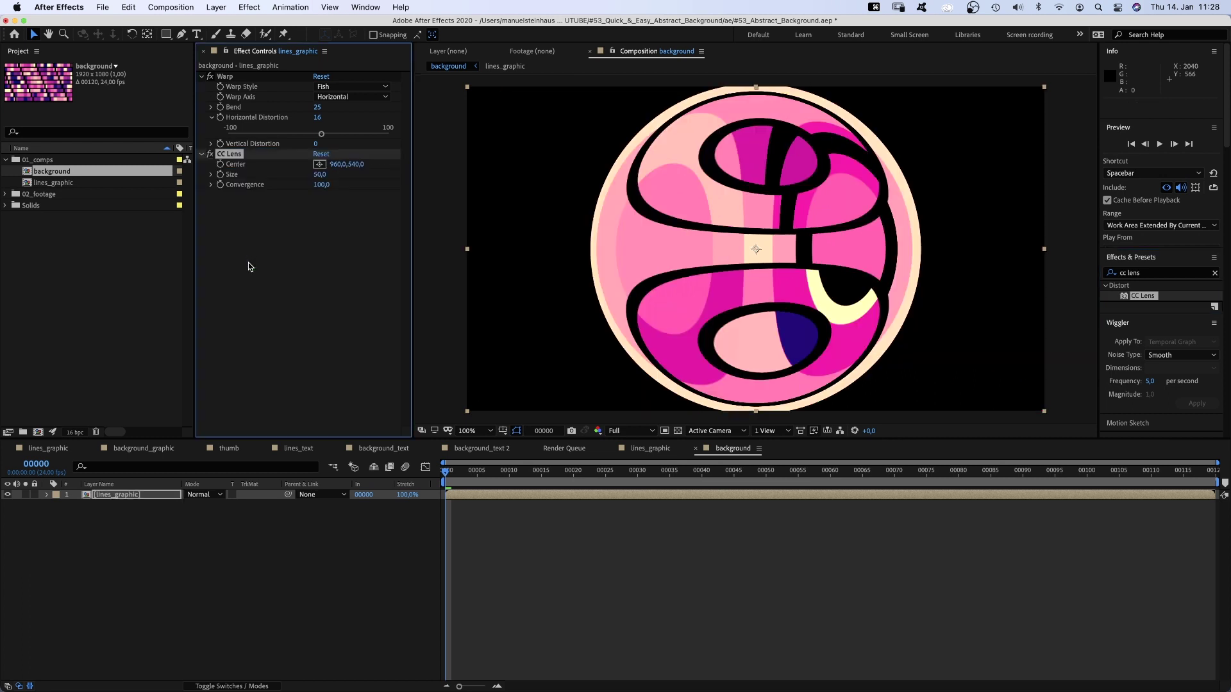
type("170")
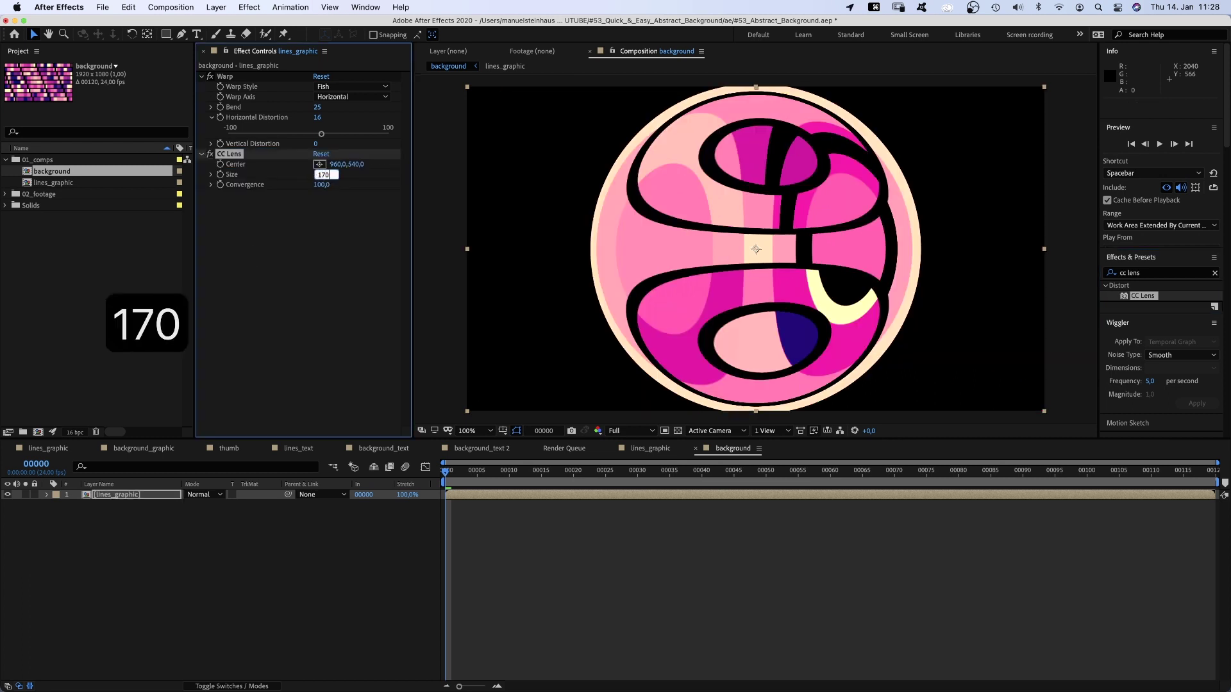
key("Return")
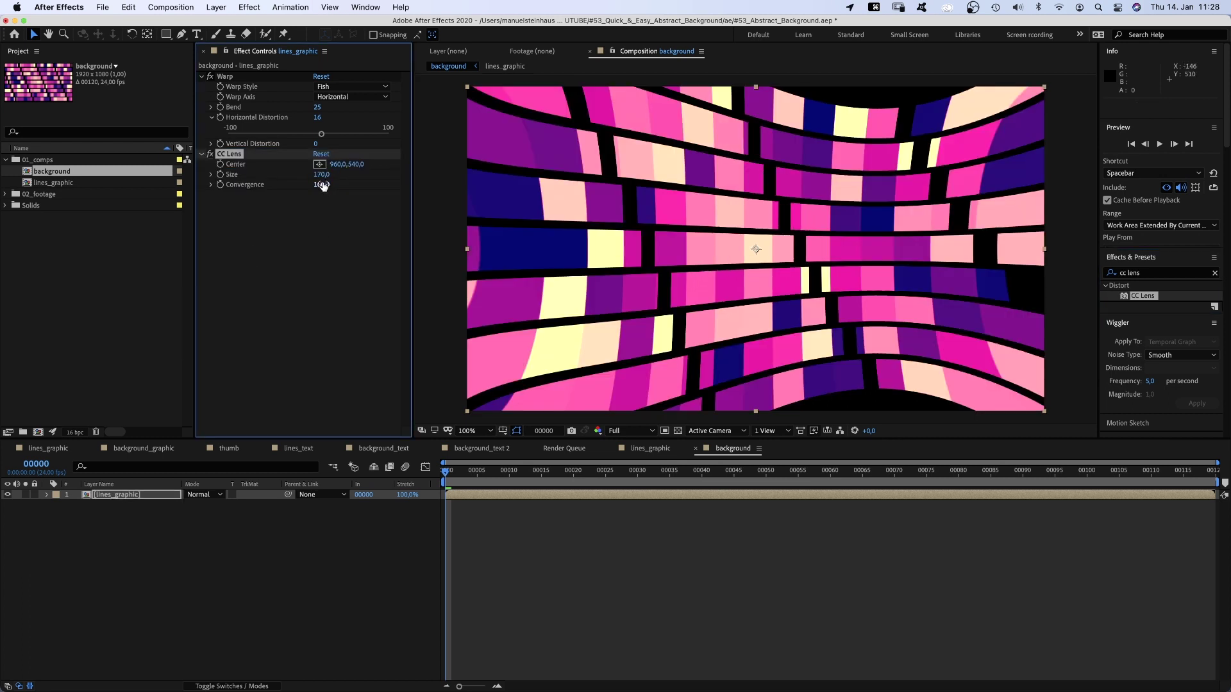
type("60")
key("Return")
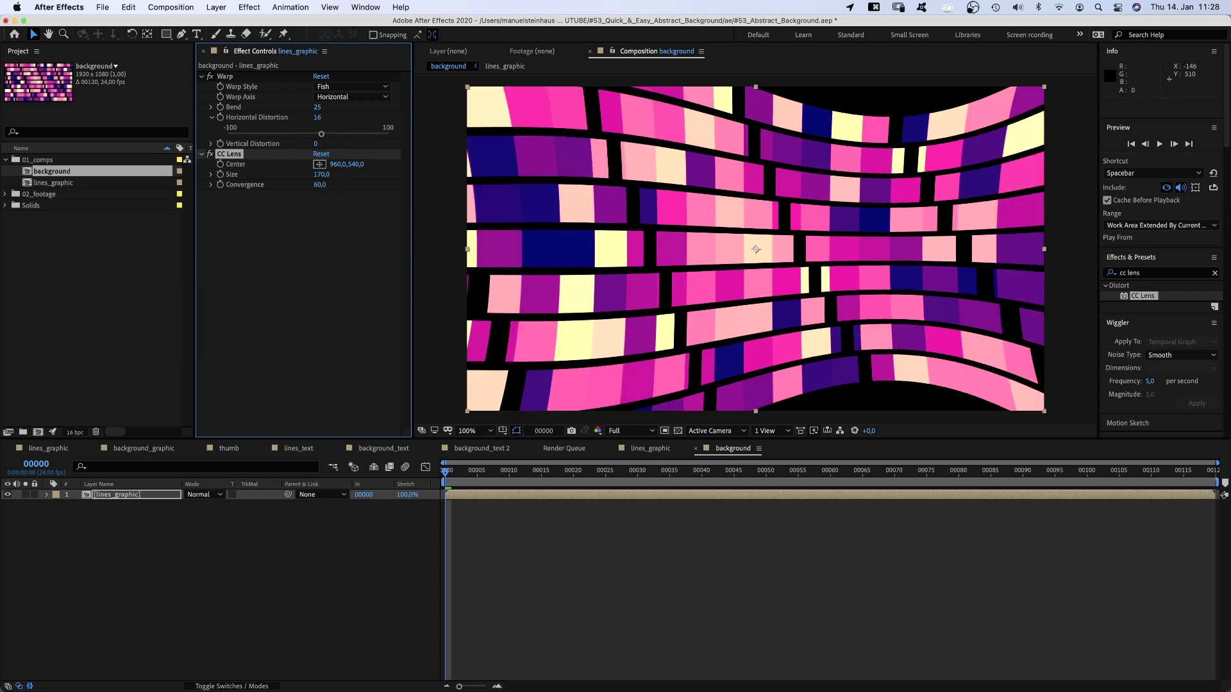
Add a Gaussian Blur after CC Lens with Blurriness 10.
triple_click(1148, 273)
type("gauss")
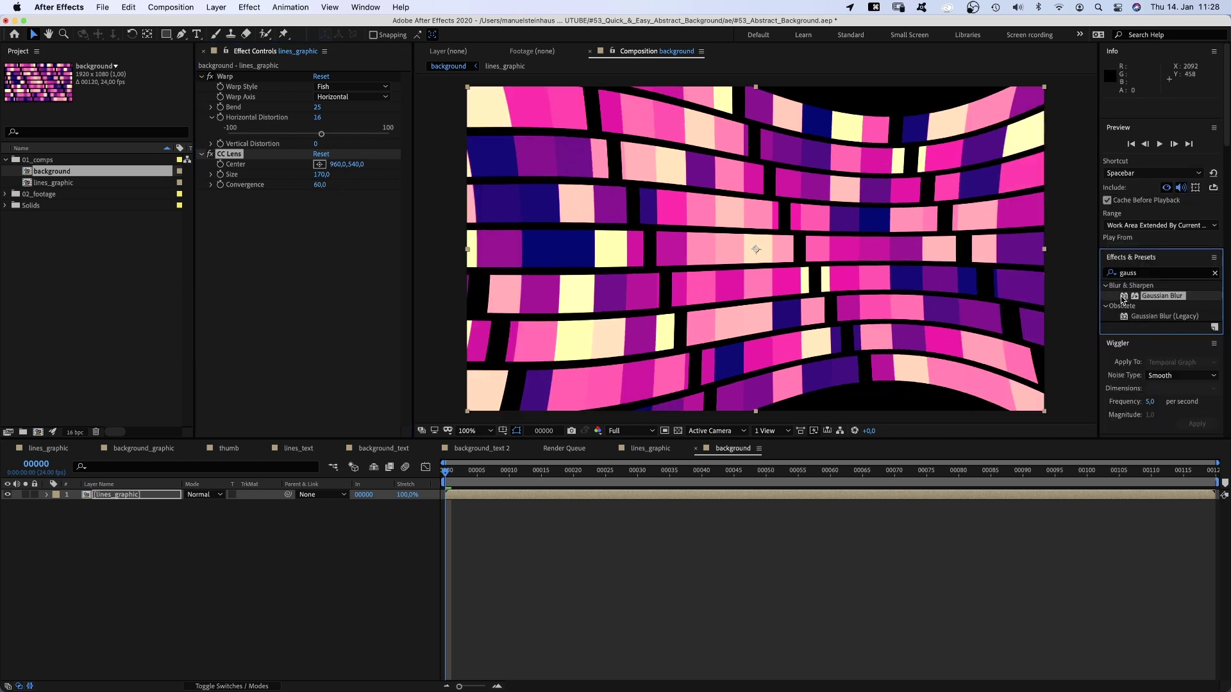
left_click_drag(1123, 298, 269, 286)
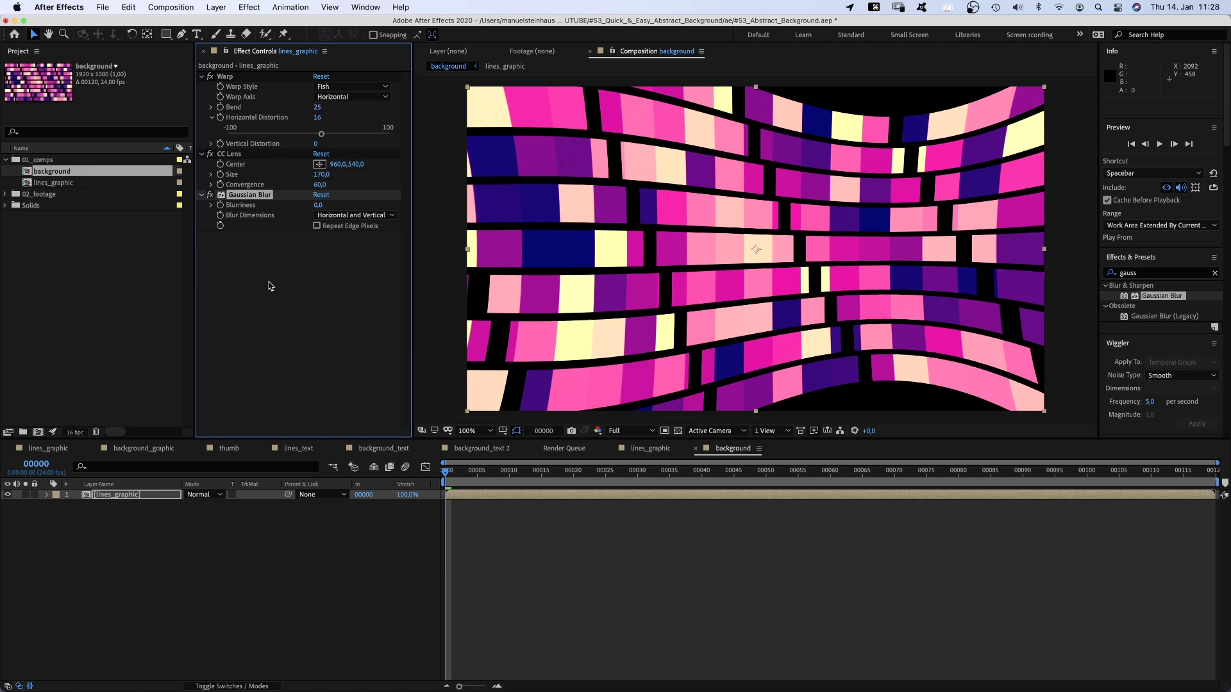
left_click(316, 205)
type("10")
key("Return")
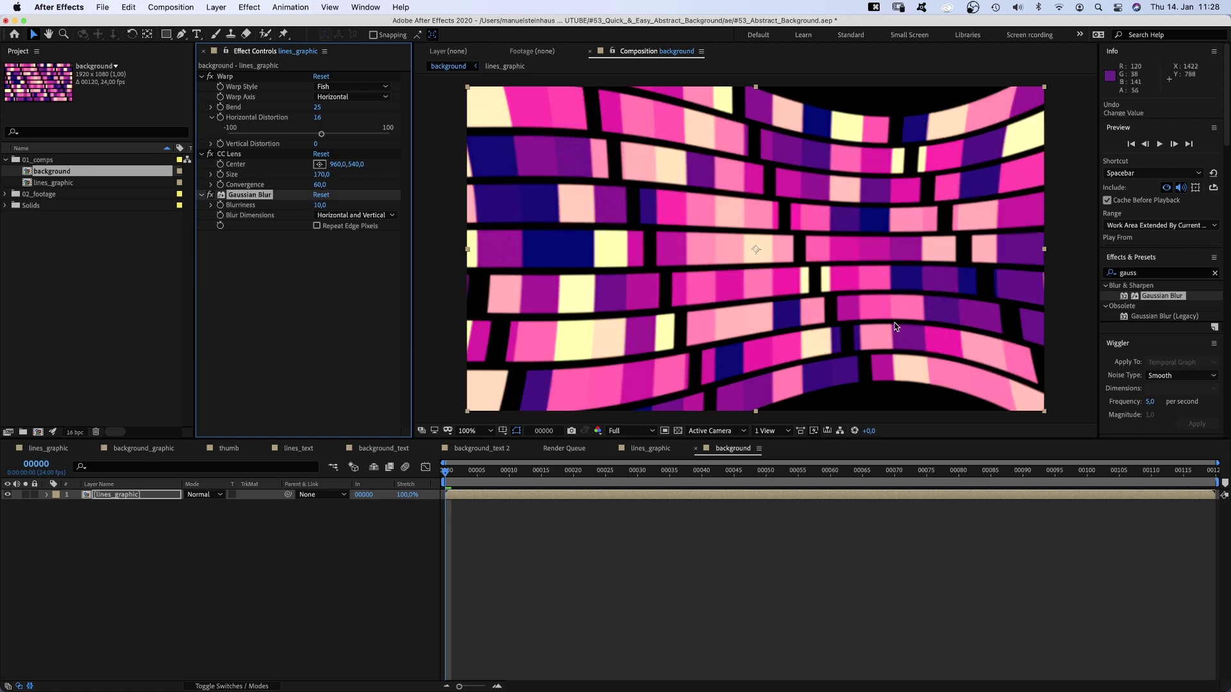
Draw an ellipse mask over the bricks' right side, narrow it, and feather it 150 pixels.
left_click_drag(166, 34, 202, 68)
left_click_drag(811, 93, 1011, 430)
key("v")
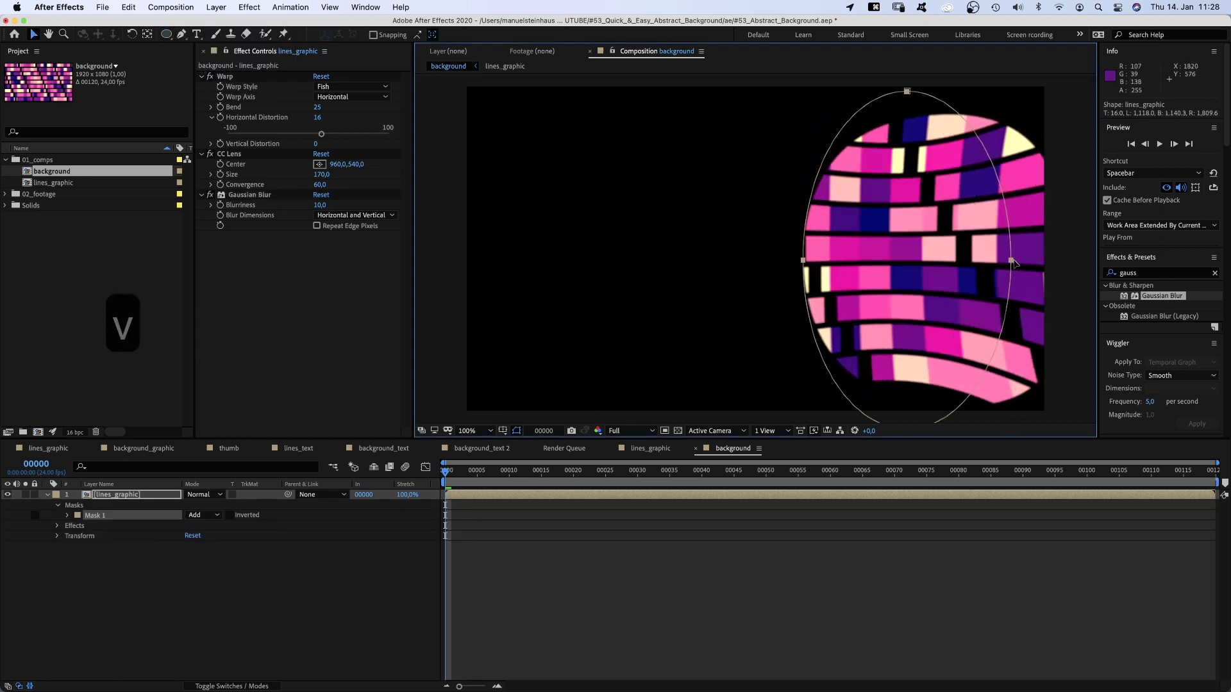
left_click_drag(1015, 262, 966, 253)
key("m")
key("m")
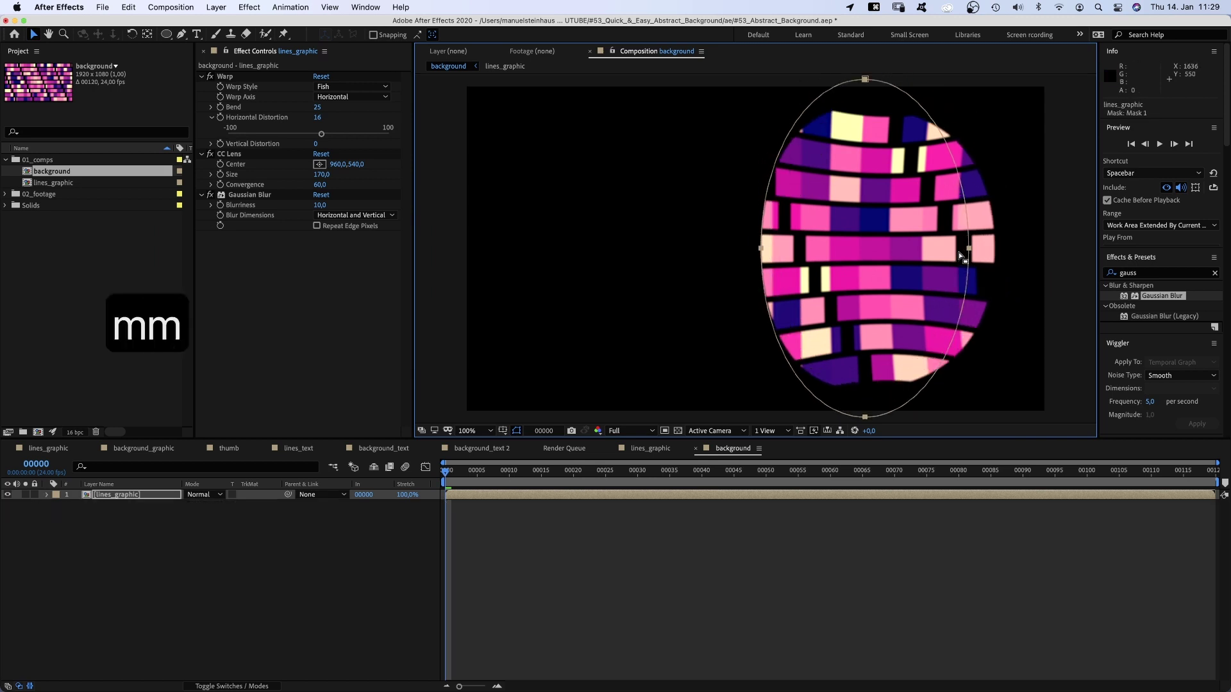
key("m")
key("m")
left_click(201, 526)
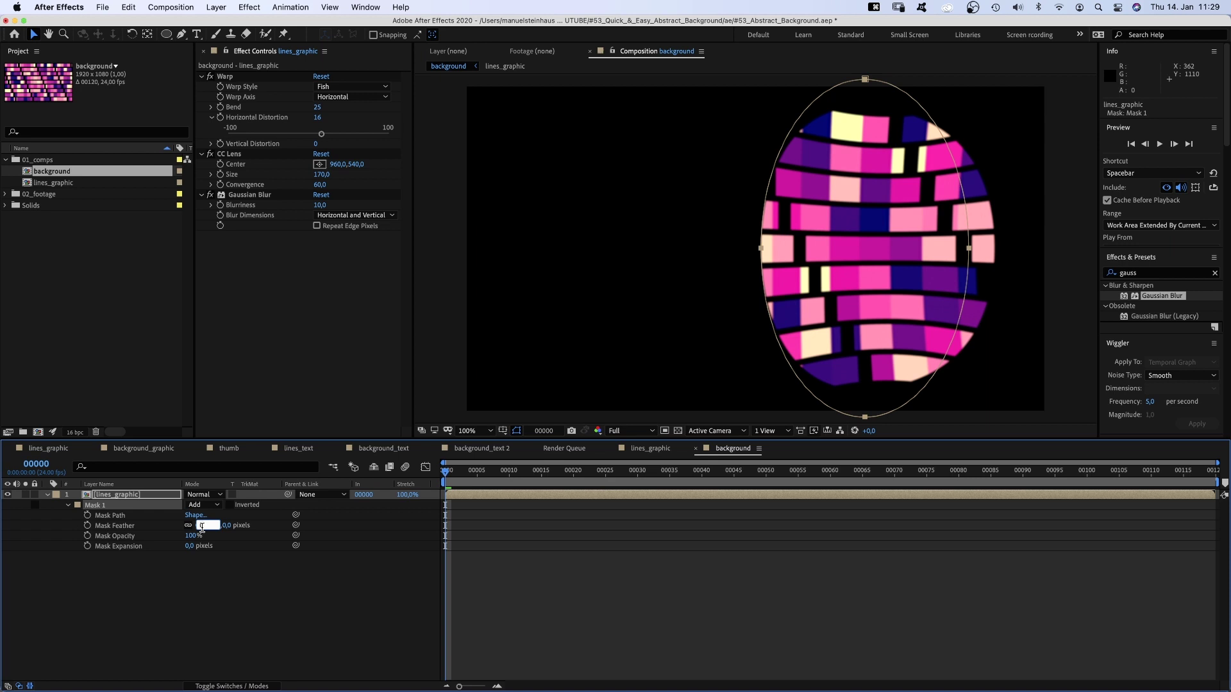
type("150")
key("Return")
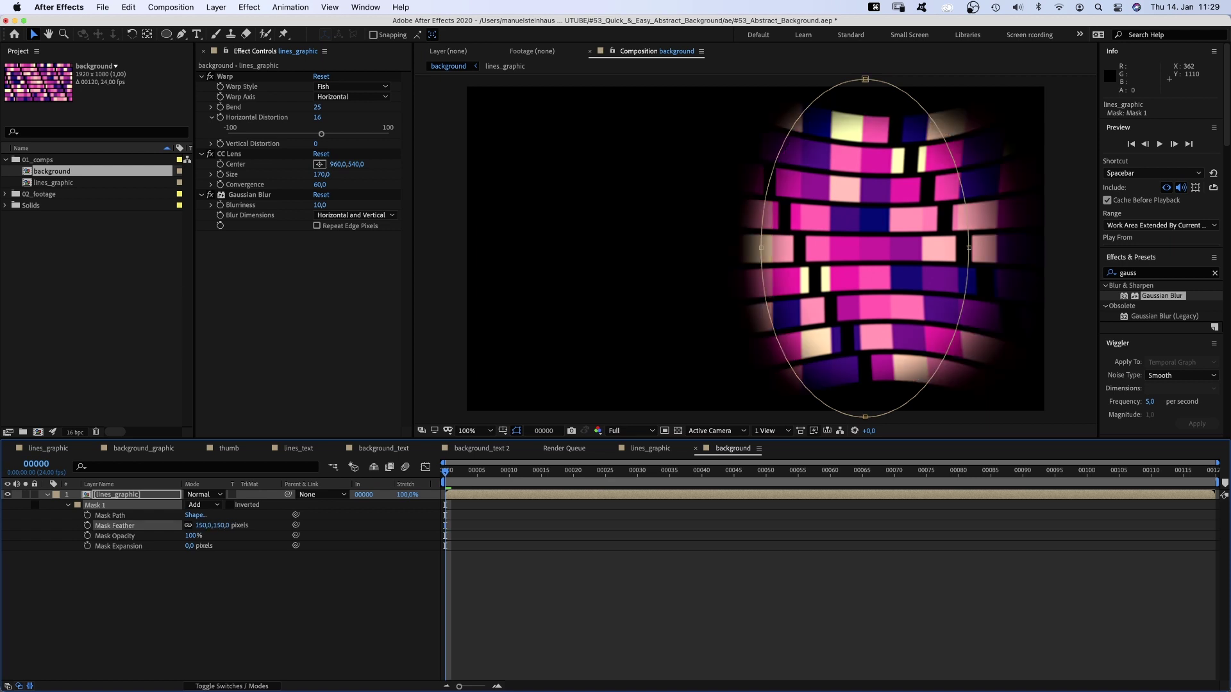
Add a Compositing Options Mask Reference on Gaussian Blur set to Mask 1.
left_click(48, 495)
left_click(47, 495)
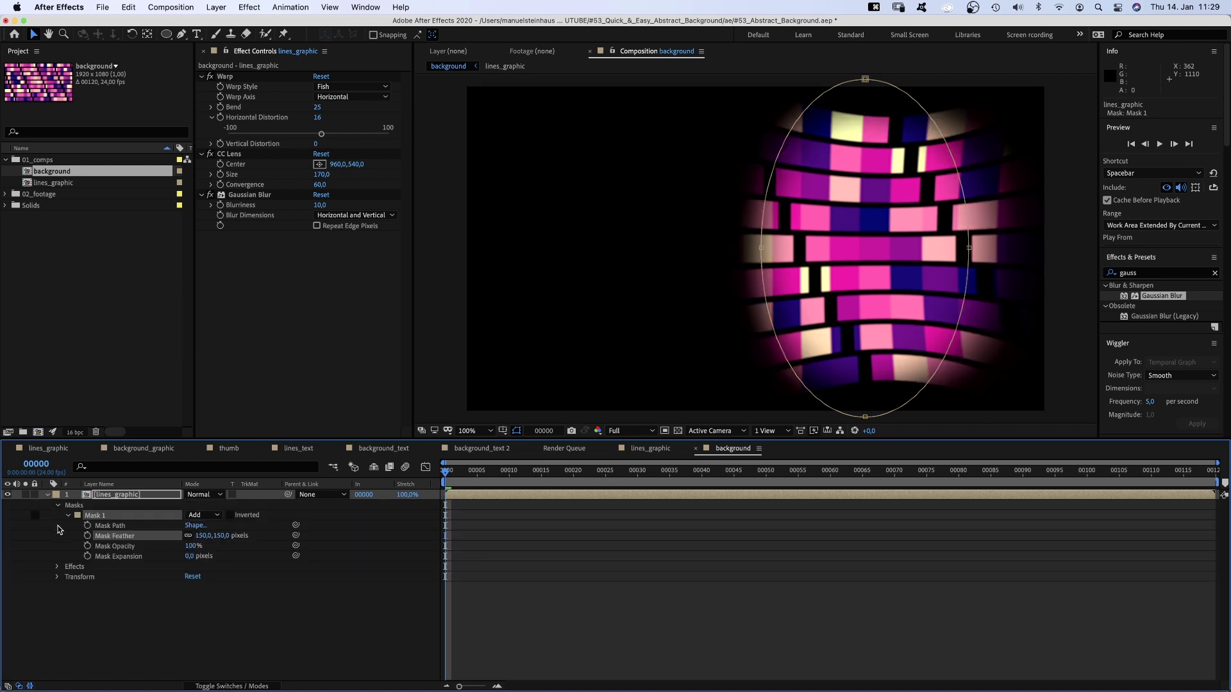
left_click(57, 567)
left_click(68, 598)
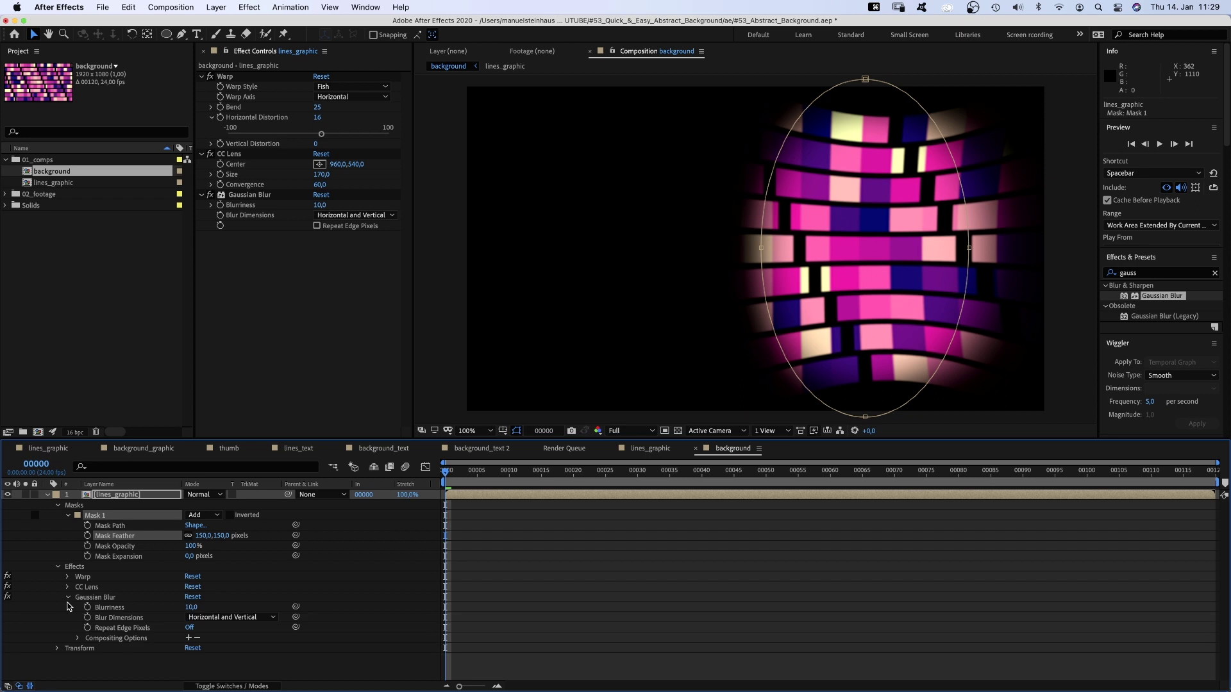
left_click(189, 638)
left_click(203, 648)
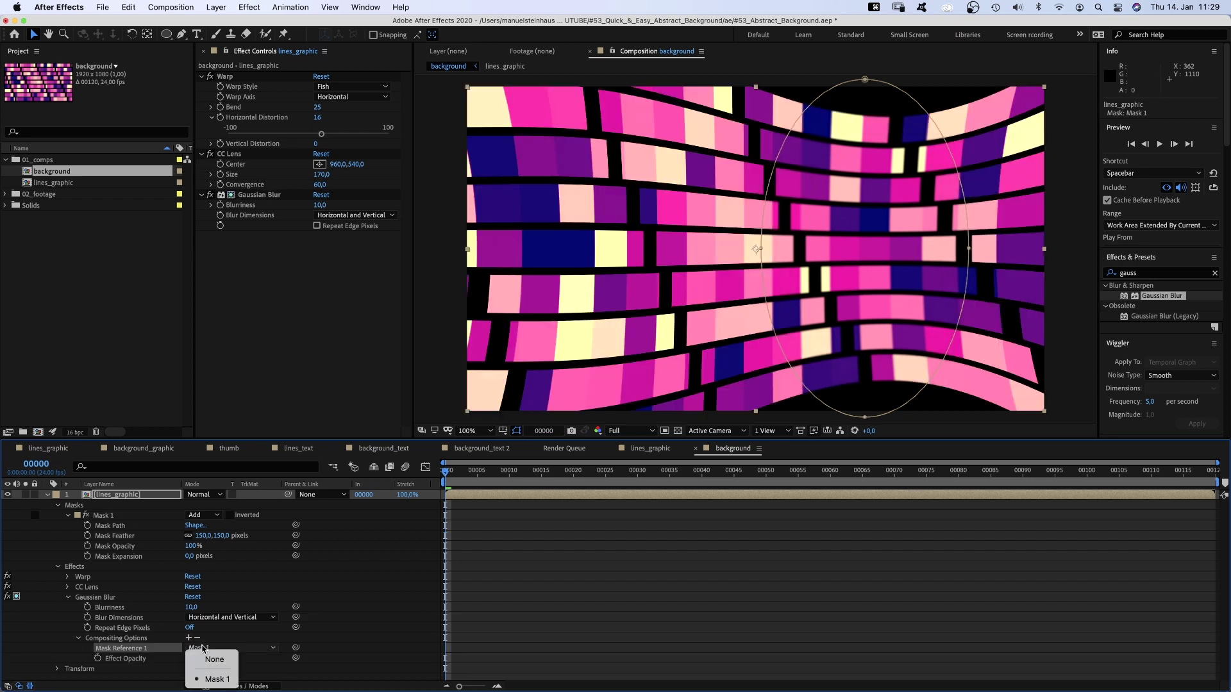
left_click(204, 679)
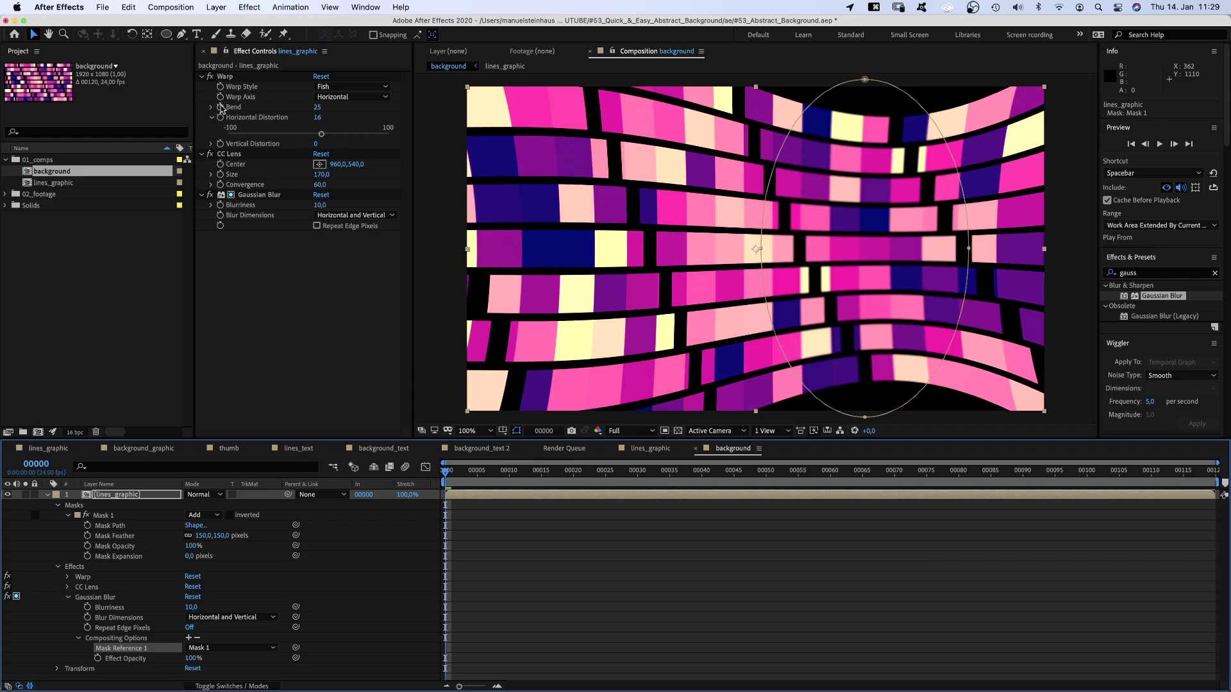
At frame 60, keyframe Bend 15, Horizontal Distortion 0 and Convergence 32.
left_click(221, 185)
key("u")
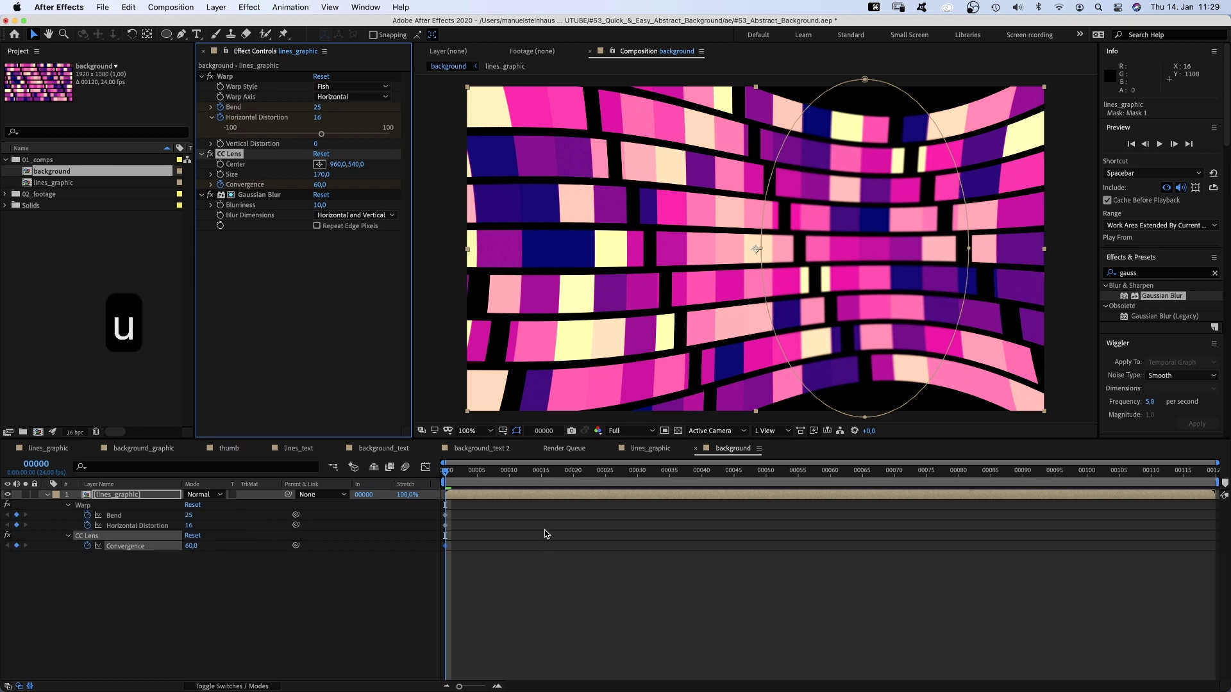
left_click_drag(800, 474, 831, 475)
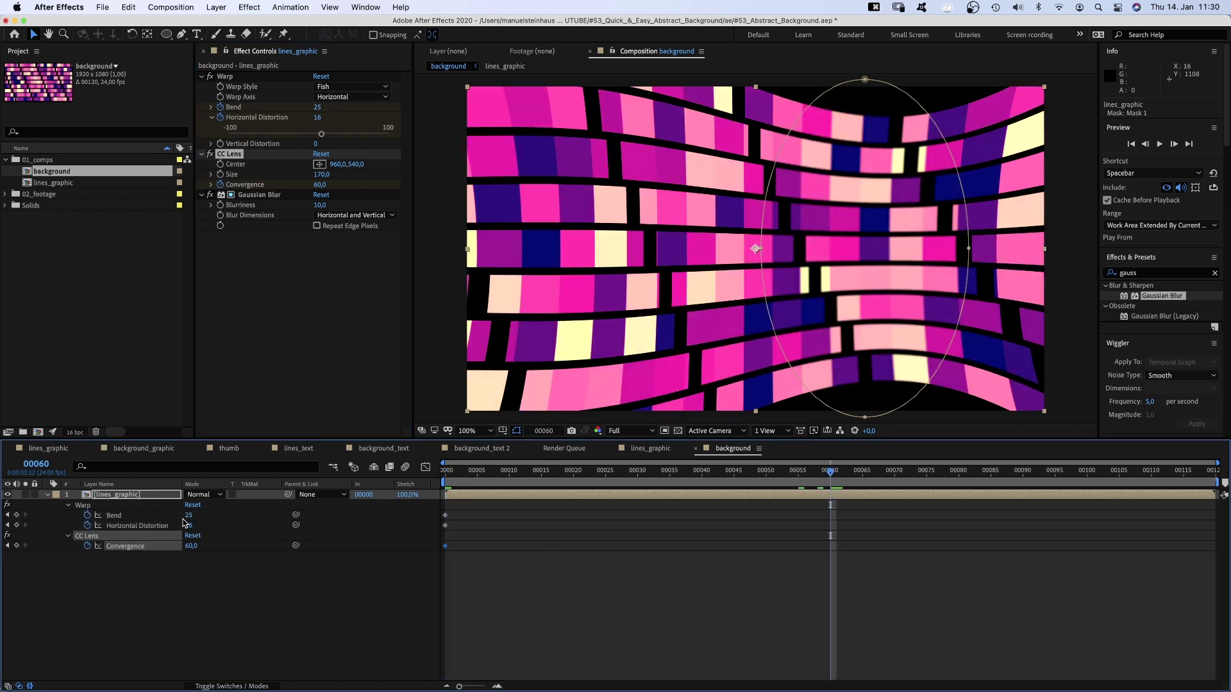
type("15")
key("Return")
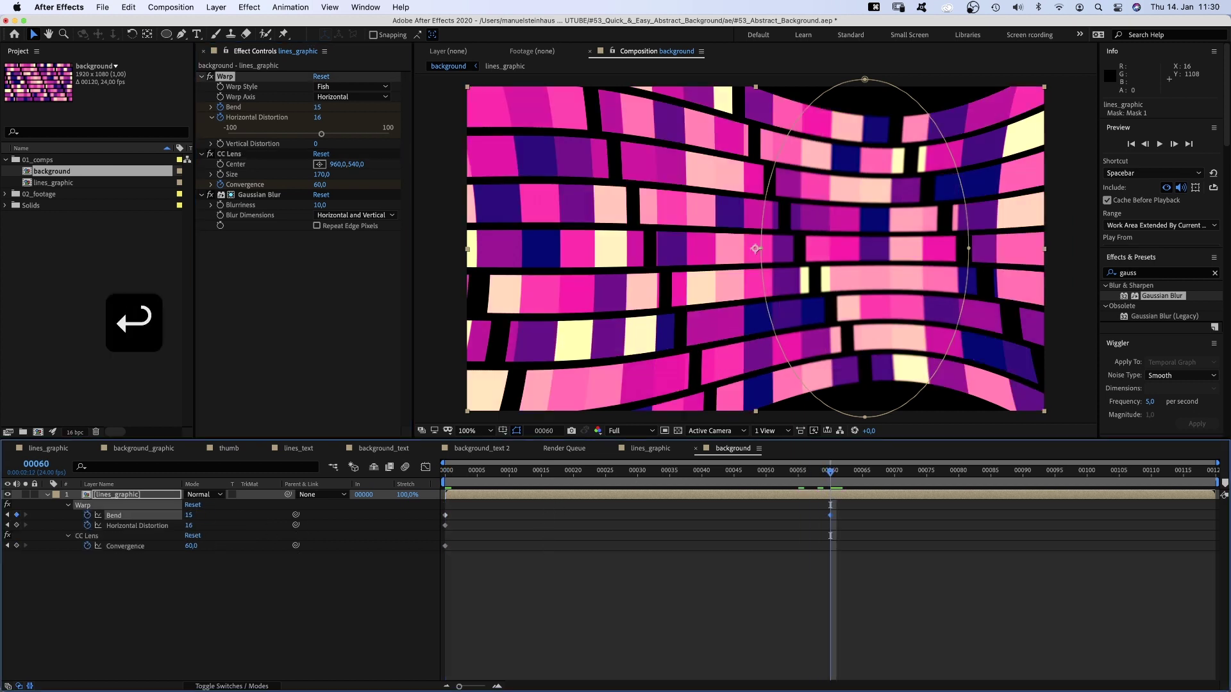
type("0")
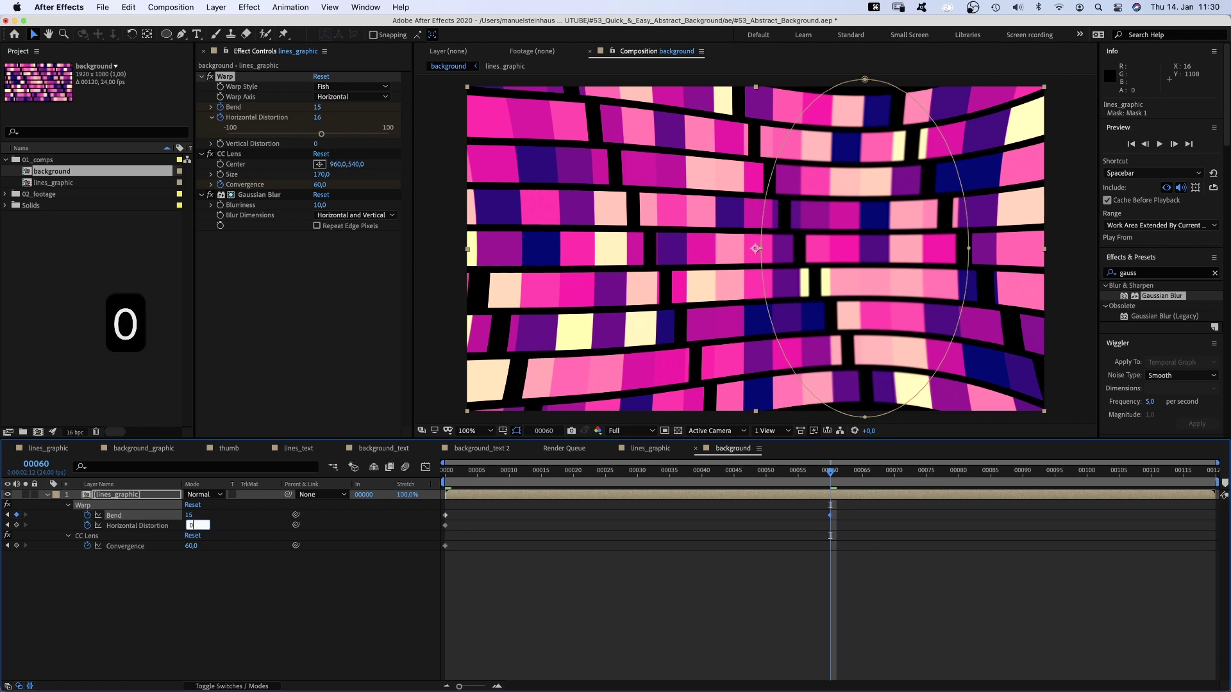
key("Return")
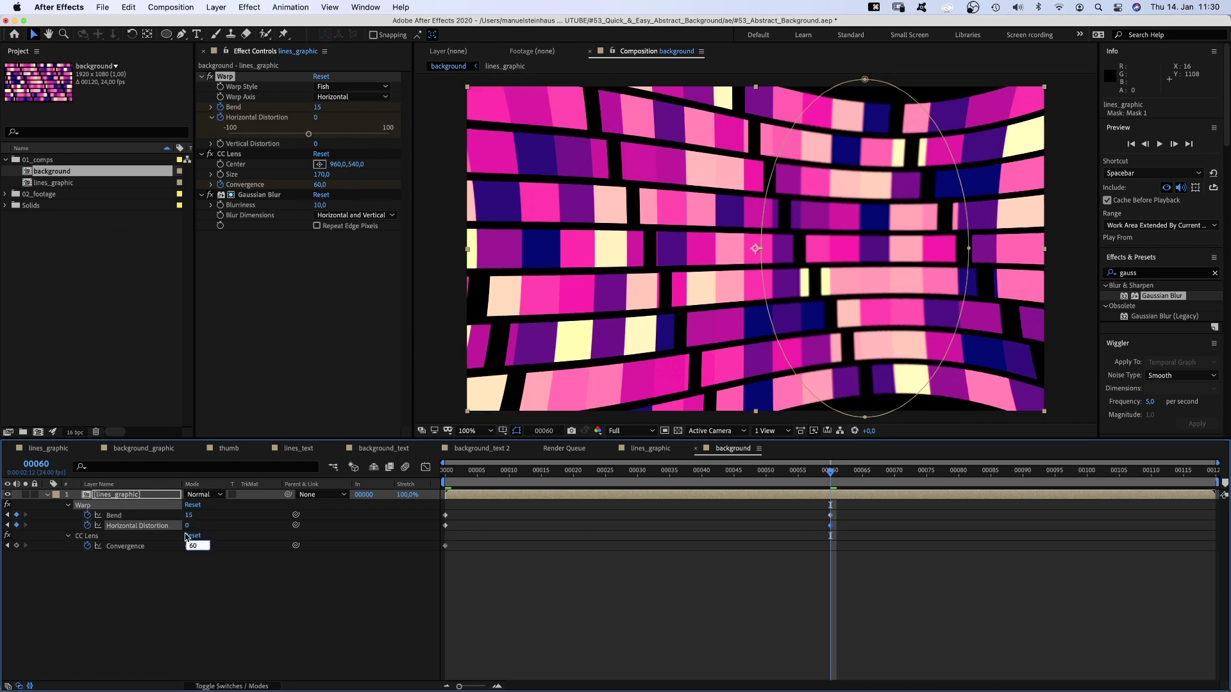
type("32")
key("Return")
Copy the starting Bend, Horizontal Distortion and Convergence keyframes to the loop's end.
left_click_drag(831, 475, 1227, 475)
left_click(445, 515)
key("cmd+c")
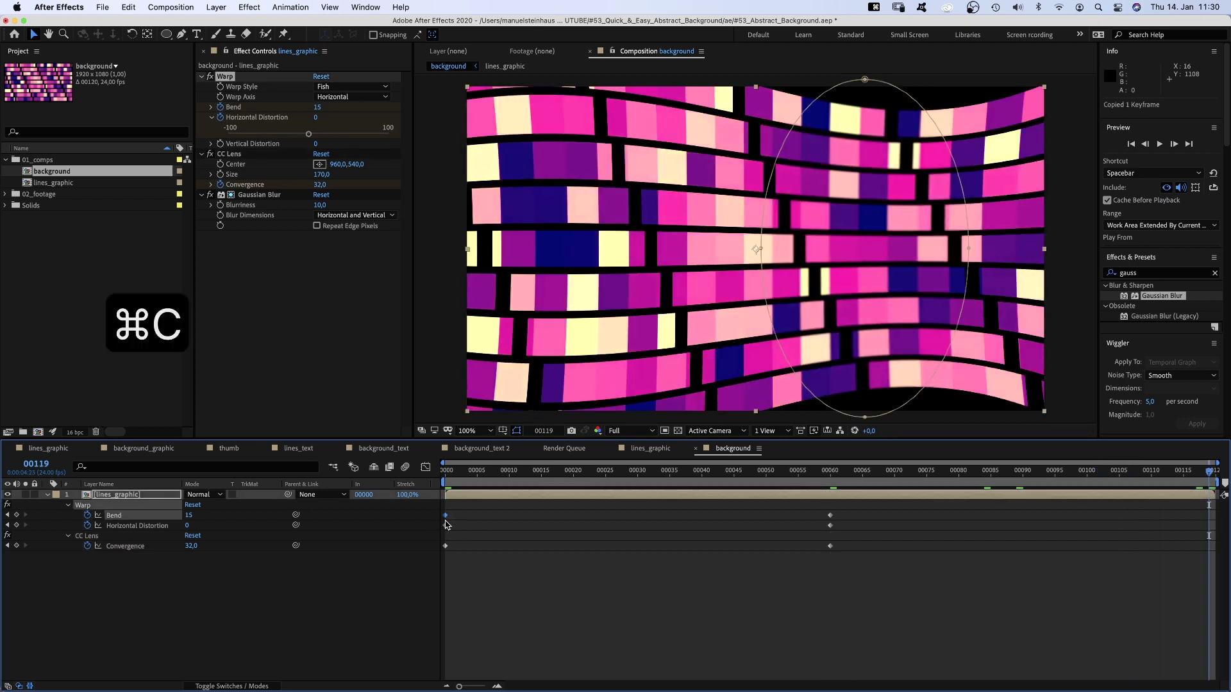
key("cmd+v")
left_click(446, 525)
key("cmd+c")
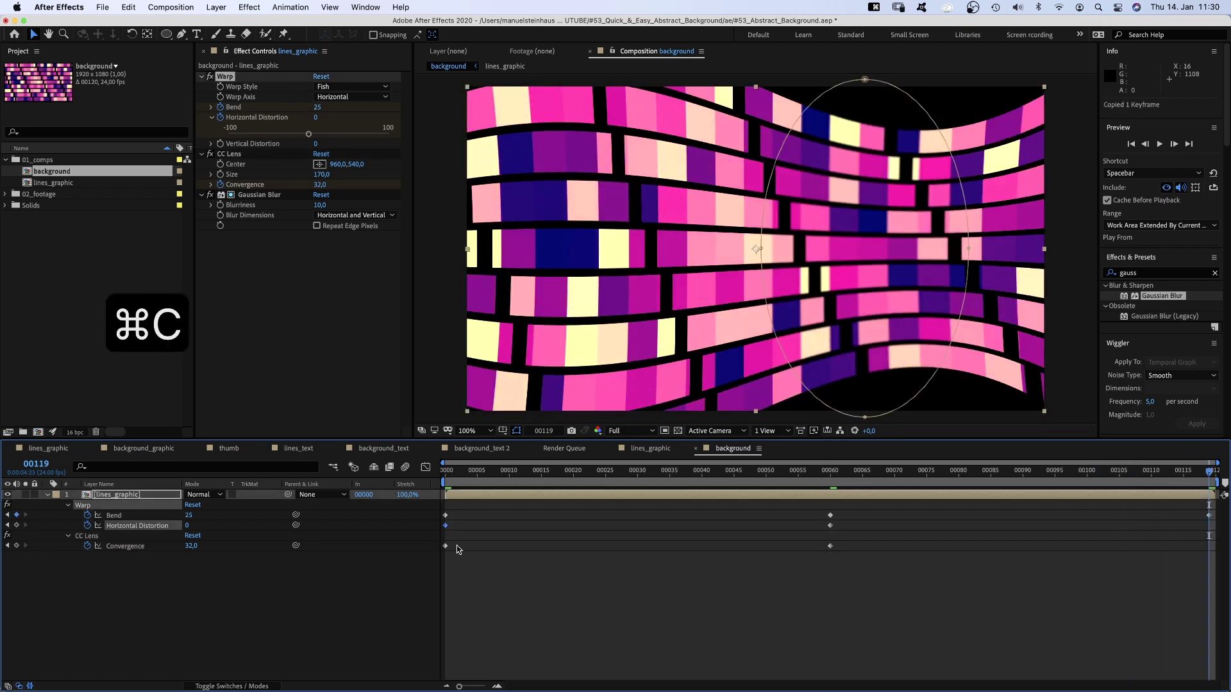
key("cmd+v")
left_click(445, 546)
key("cmd+c")
key("cmd+v")
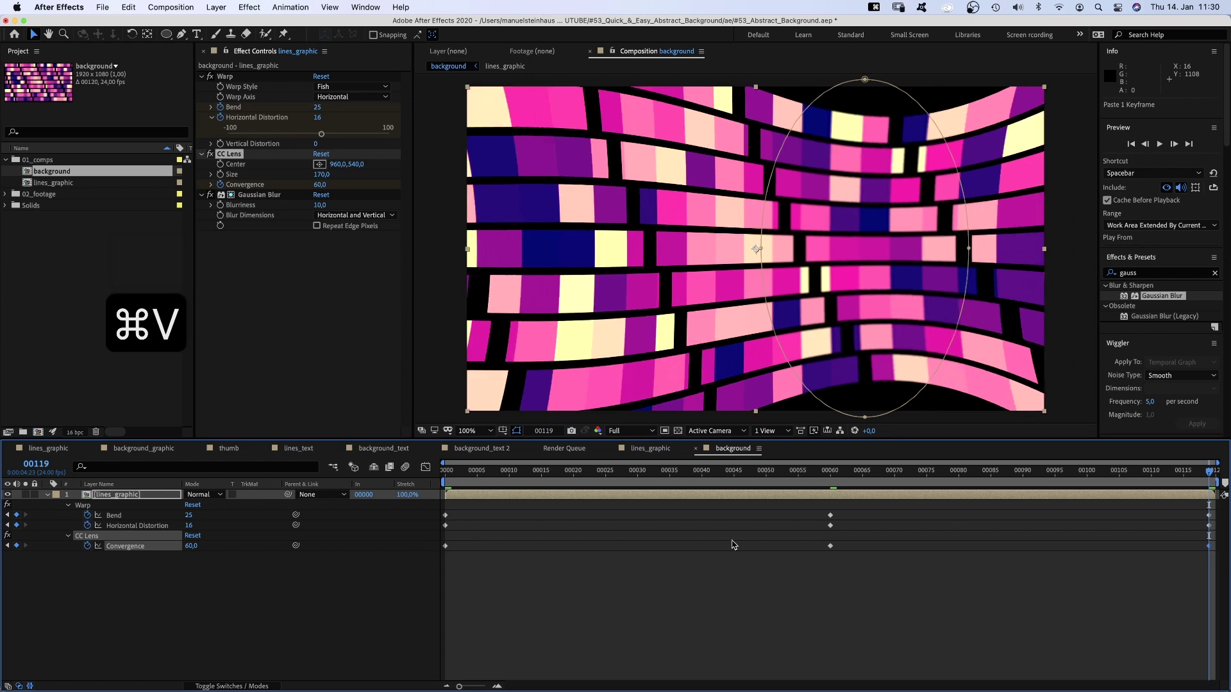
Apply Easy Ease to all warp and lens keyframes and shift the end keys to frame 120.
left_click_drag(1216, 509, 440, 567)
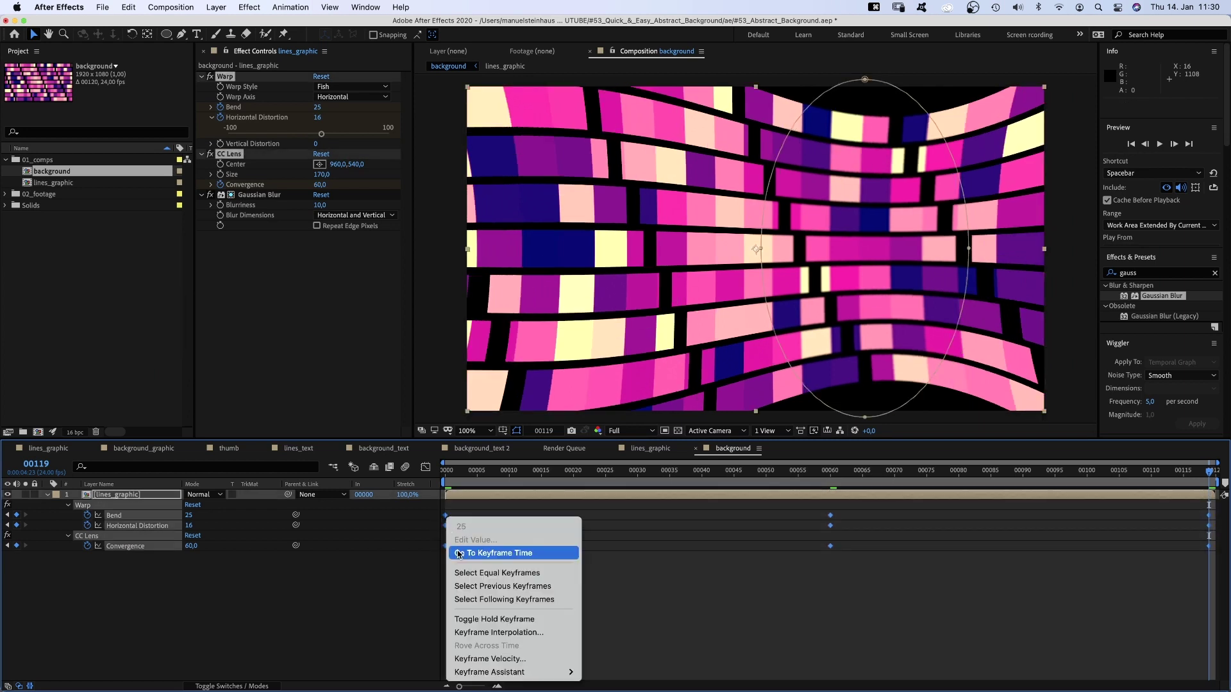
right_click(445, 515)
mouse_move(491, 672)
left_click(617, 603)
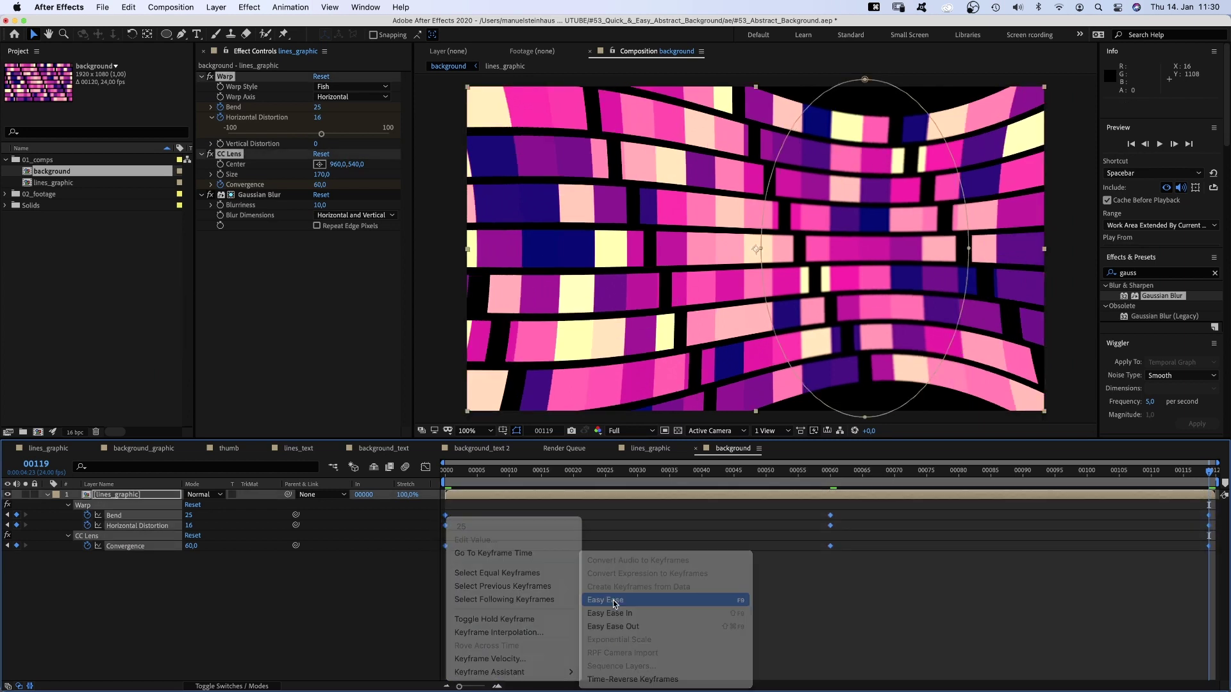
mouse_move(1197, 519)
left_mouse_down()
mouse_move(1213, 552)
mouse_move(1214, 519)
left_mouse_up()
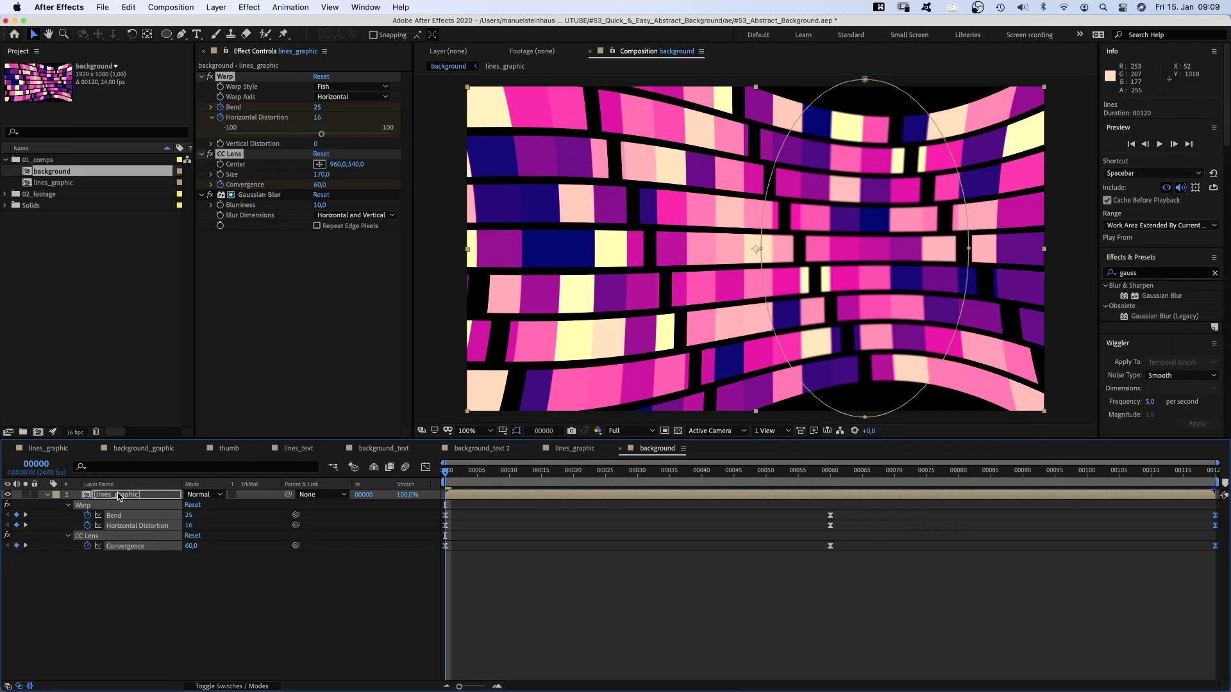
Open the lines_graphic comp, scrub through the loop, and test sliding the dash Offset.
double_click(119, 495)
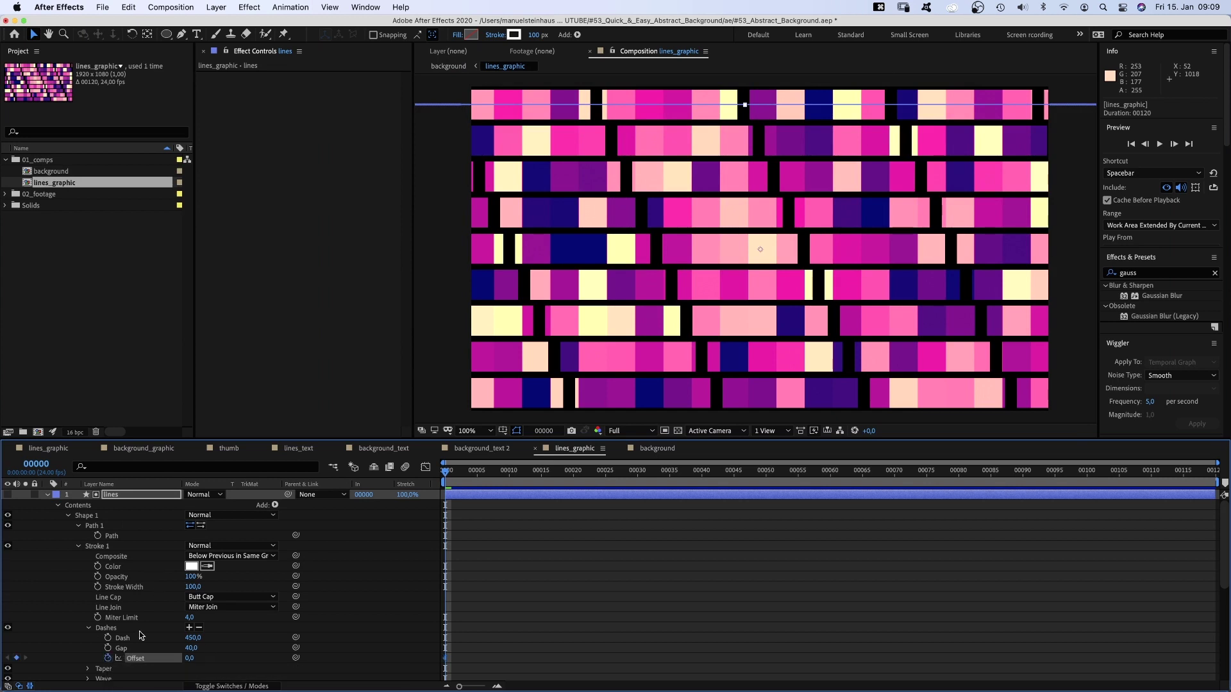
left_click_drag(475, 475, 1223, 500)
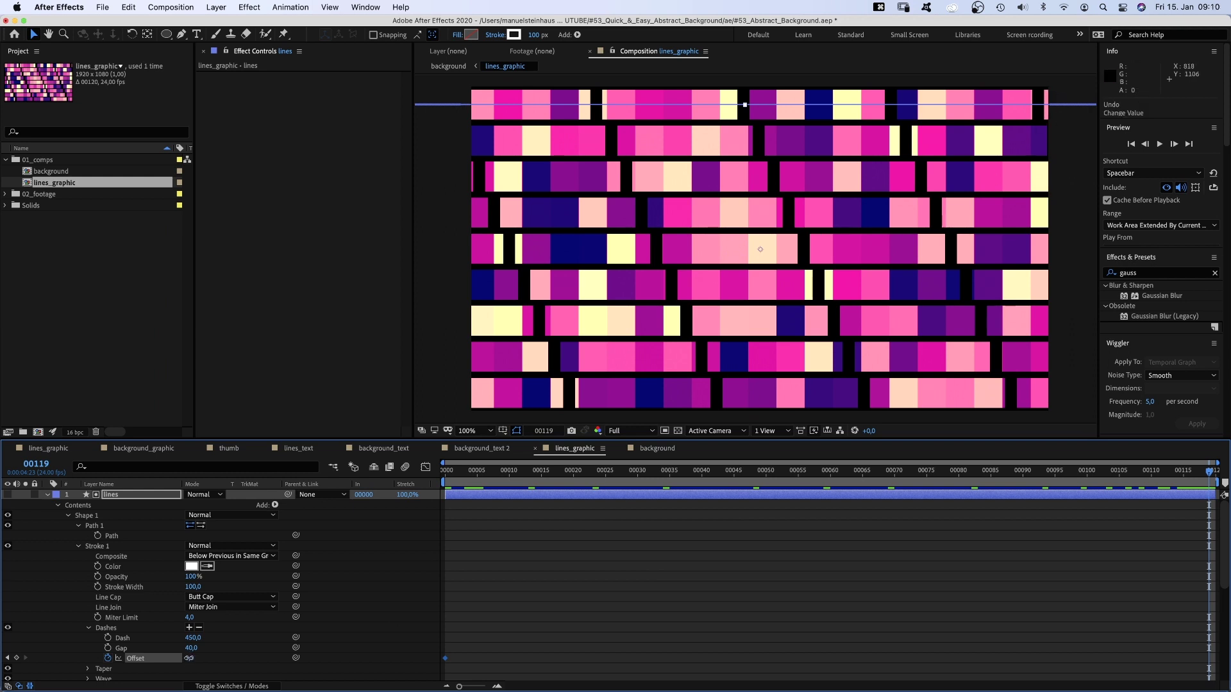
left_click_drag(189, 658, 751, 619)
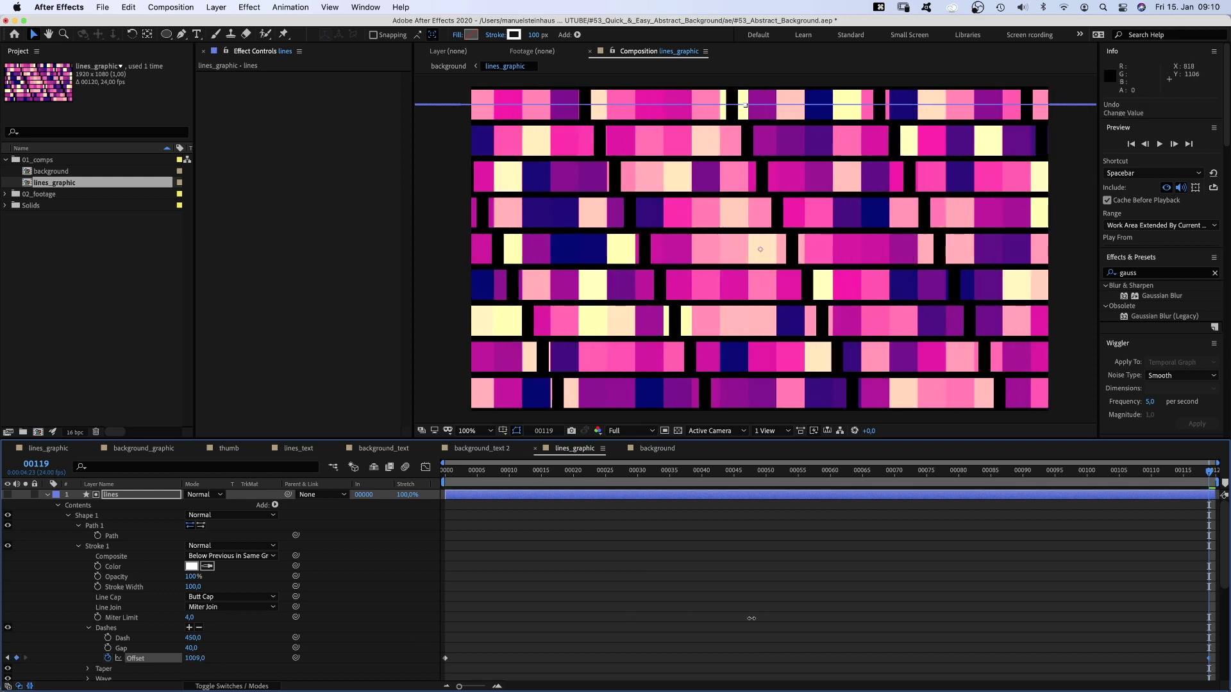
key("Home")
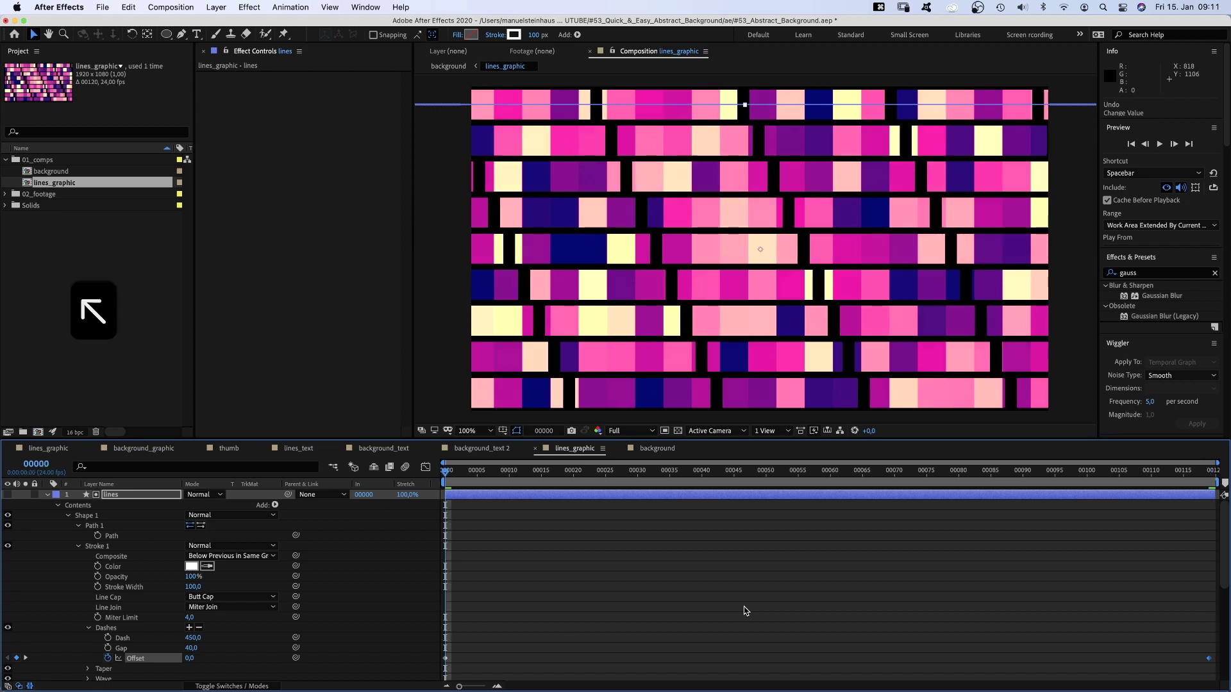
key("End")
Keyframe dash Offset 980 at the loop end, move it to frame 120, and return to background.
left_click(190, 659)
type("980")
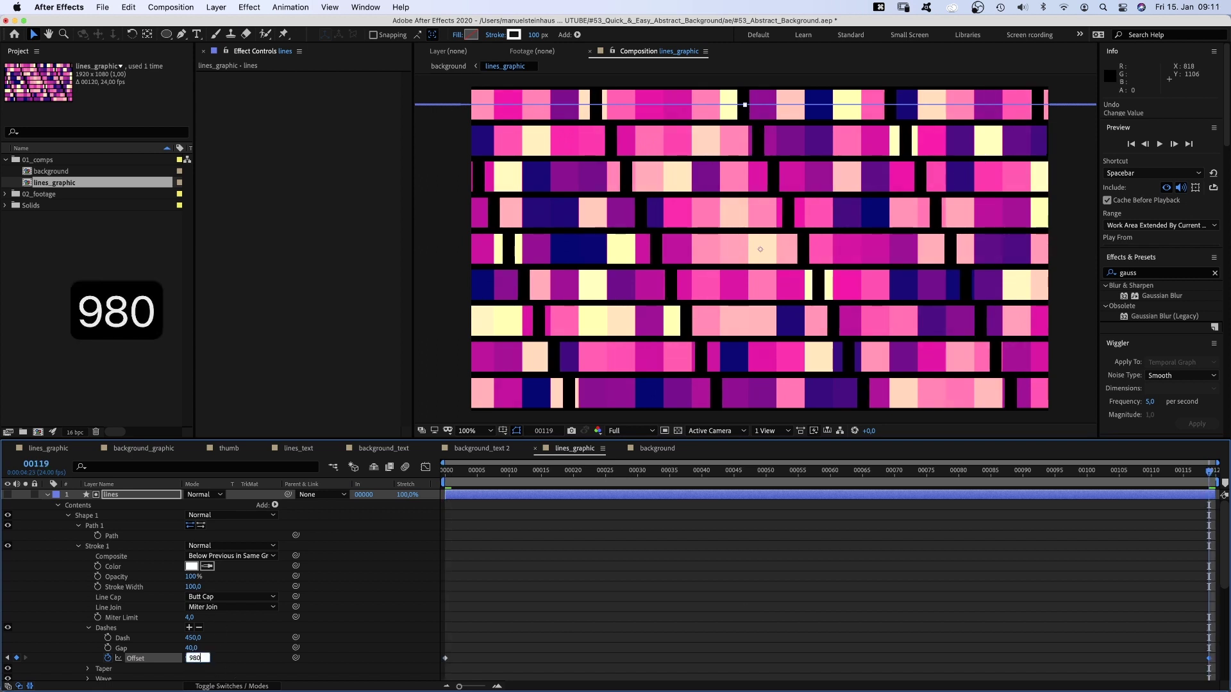
key("Return")
key("Home")
key("End")
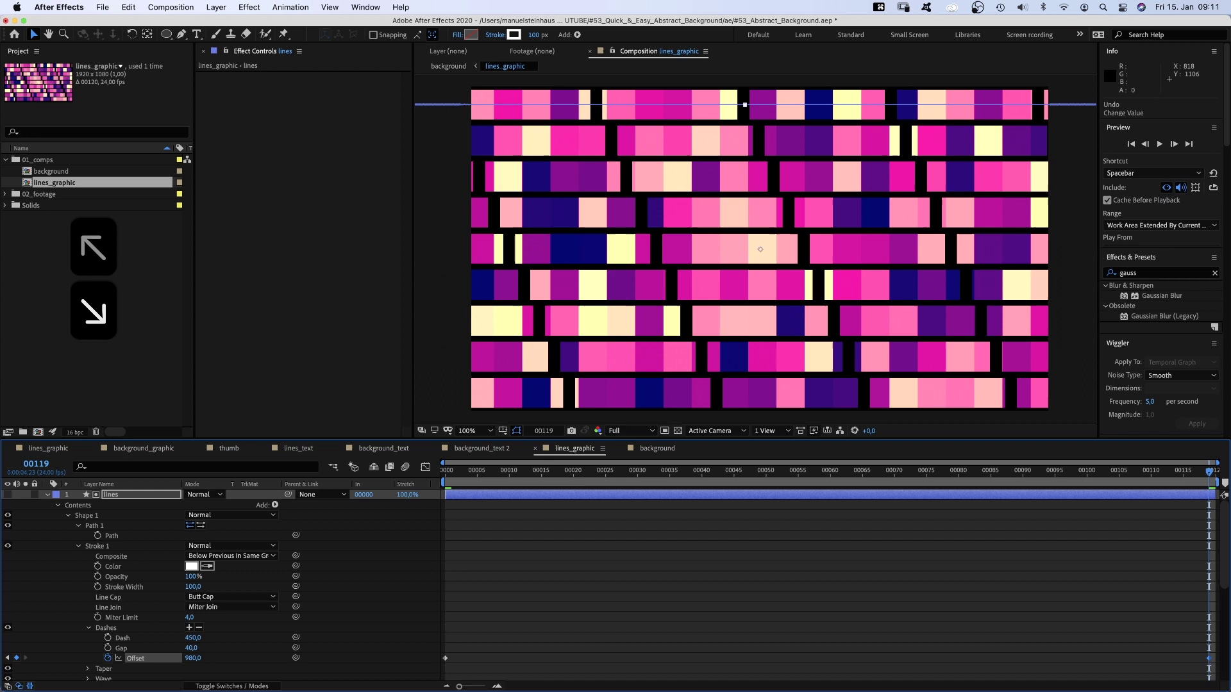
key("Home")
key("End")
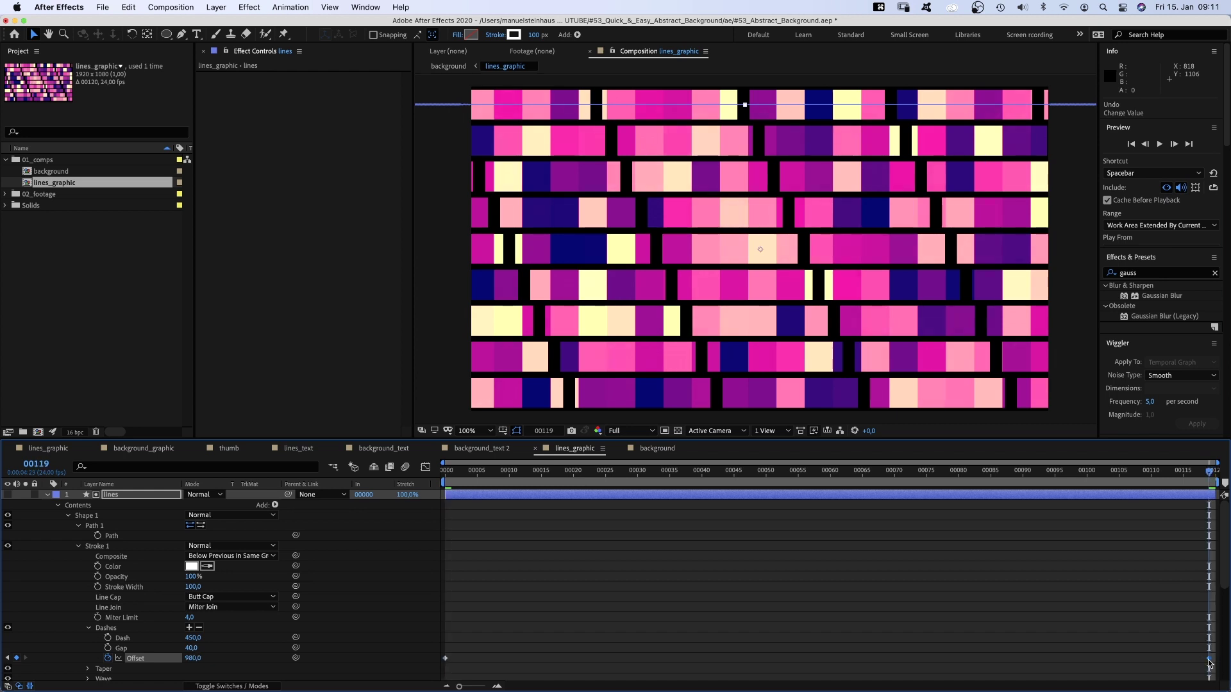
left_click_drag(1210, 662, 1214, 660)
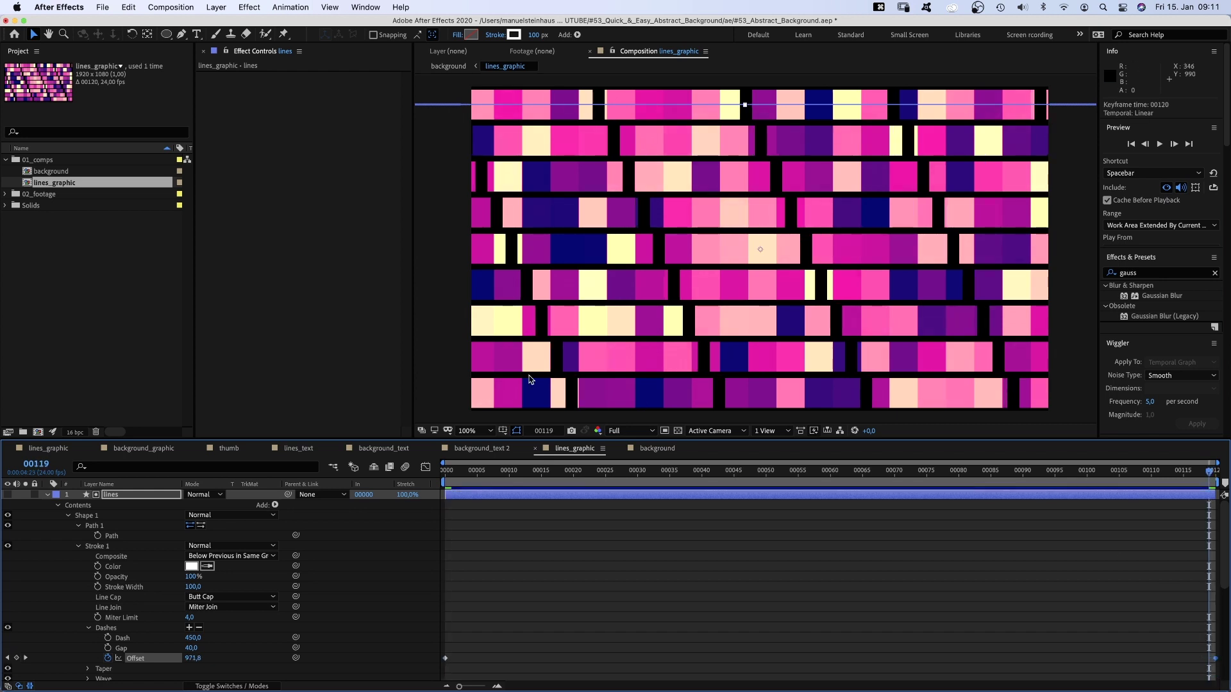
double_click(57, 172)
Preview the loop, then add a comp-sized solid named 'background' beneath lines_graphic.
key("KP_0")
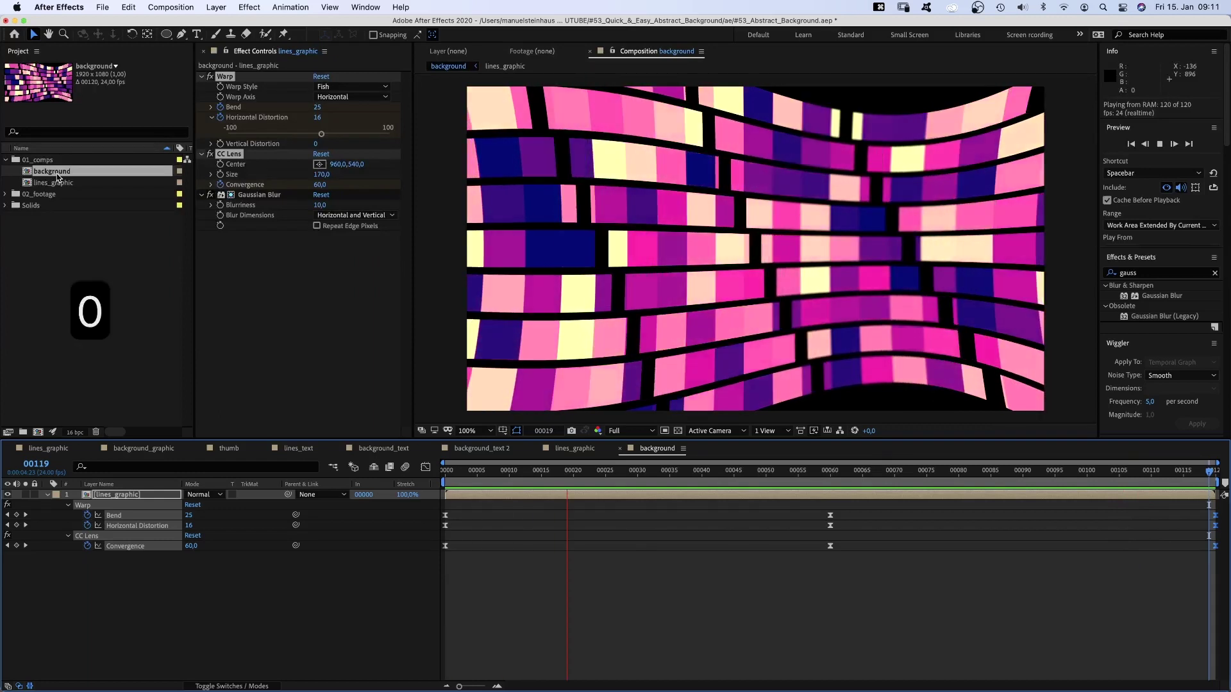
key("super+y")
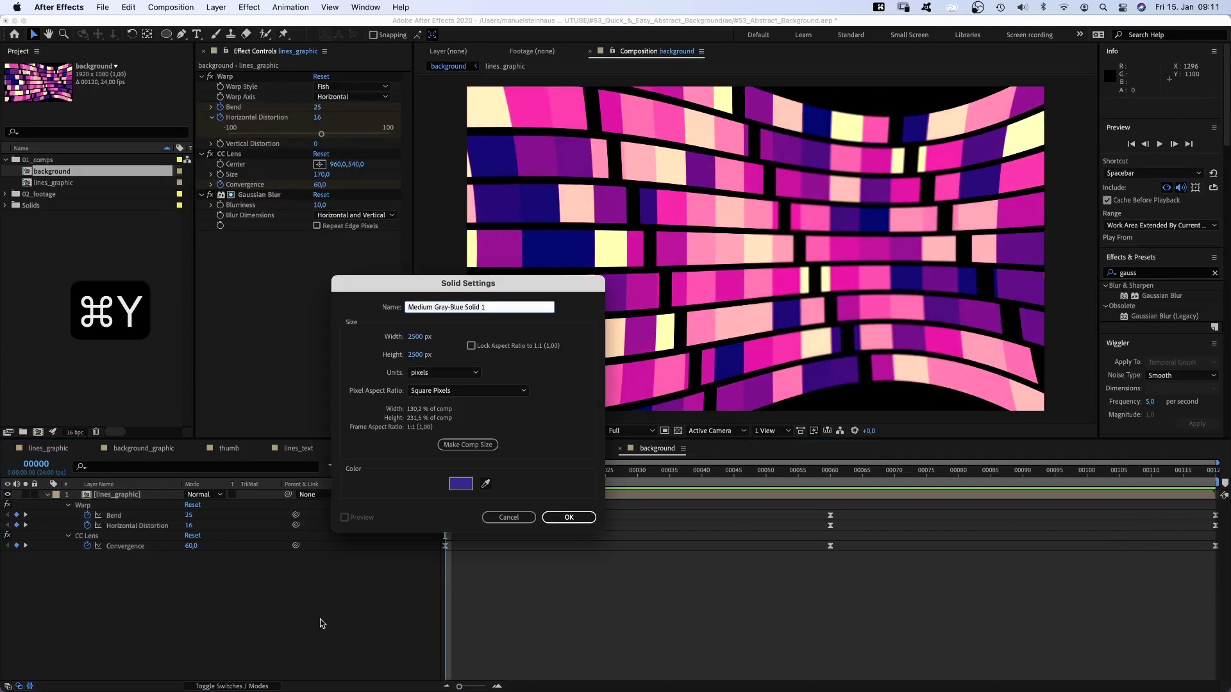
type("back")
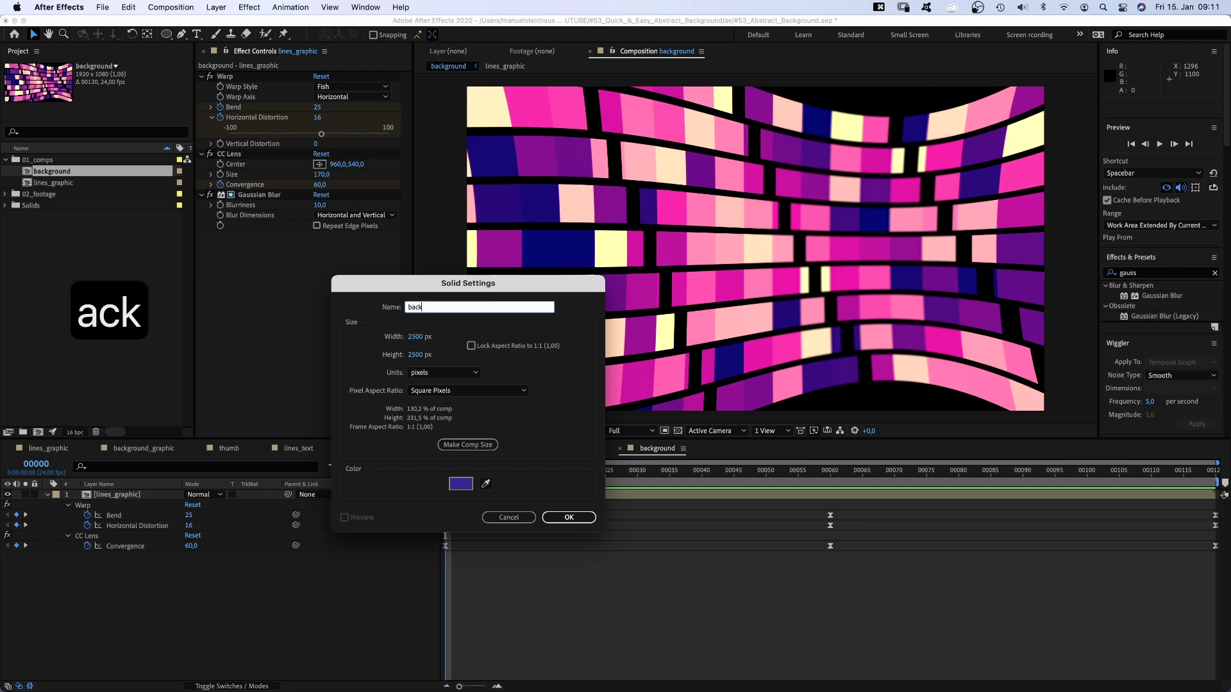
type("ground")
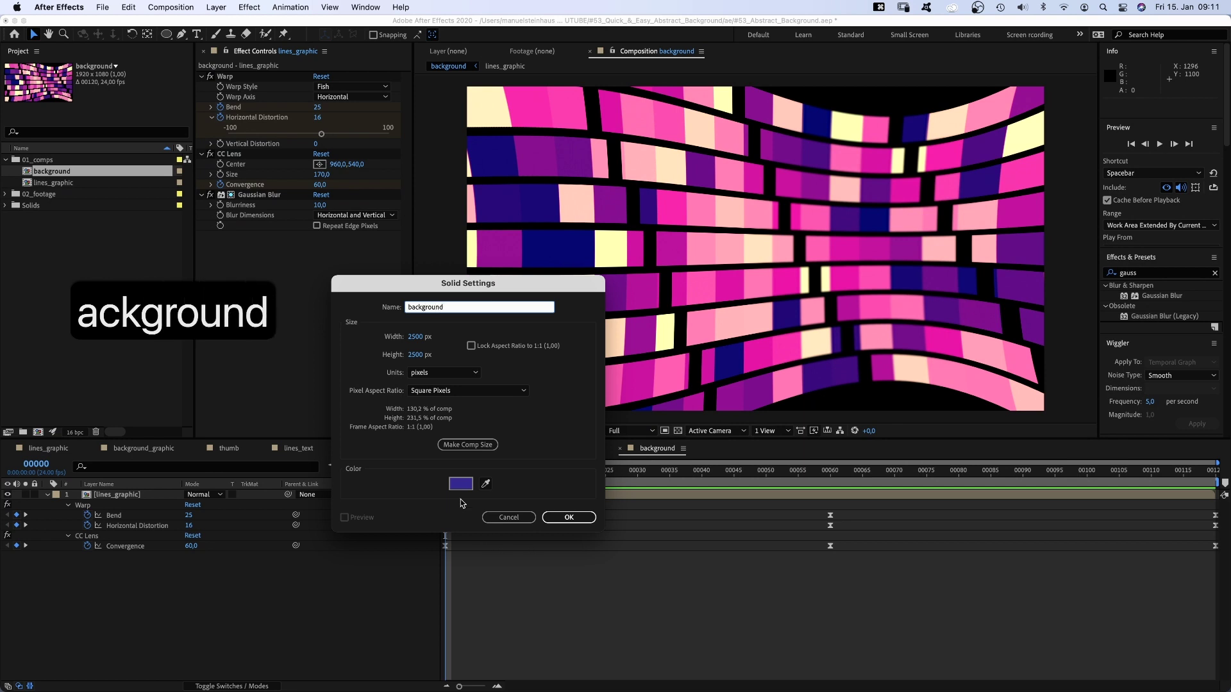
left_click(465, 447)
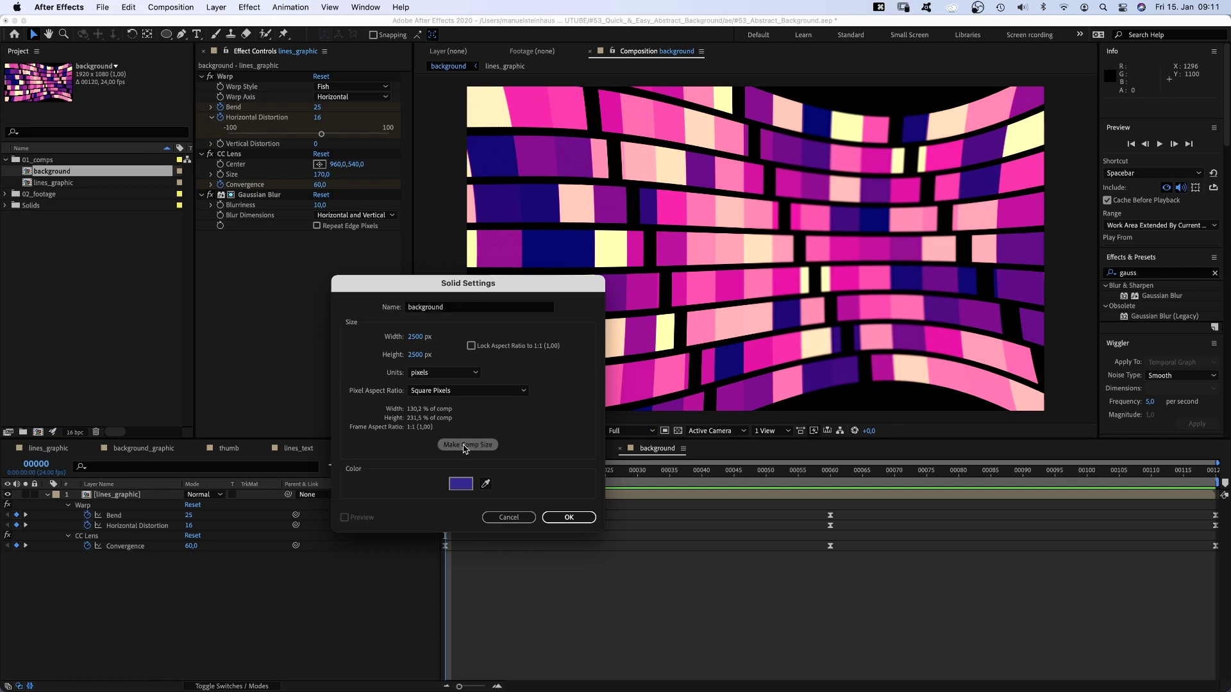
left_click(566, 518)
left_click_drag(116, 497, 116, 562)
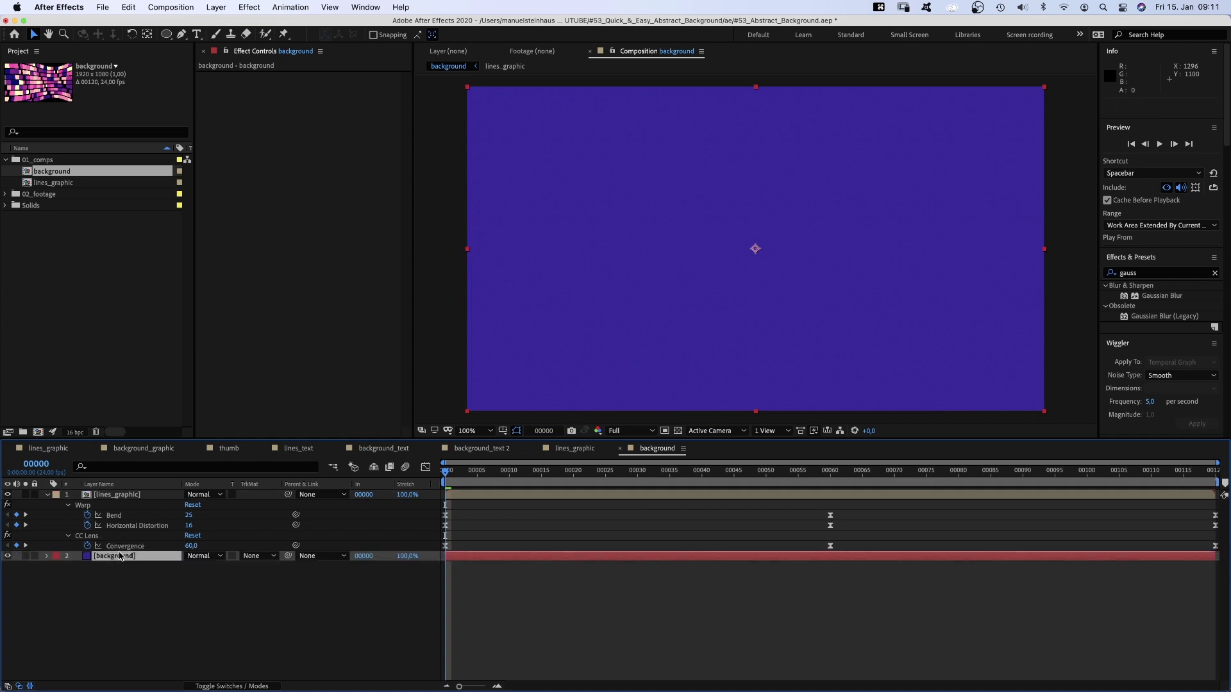
left_click(1102, 274)
Apply 4-Color Gradient to the background solid and change Color 1 from yellow to pink.
type("4-c")
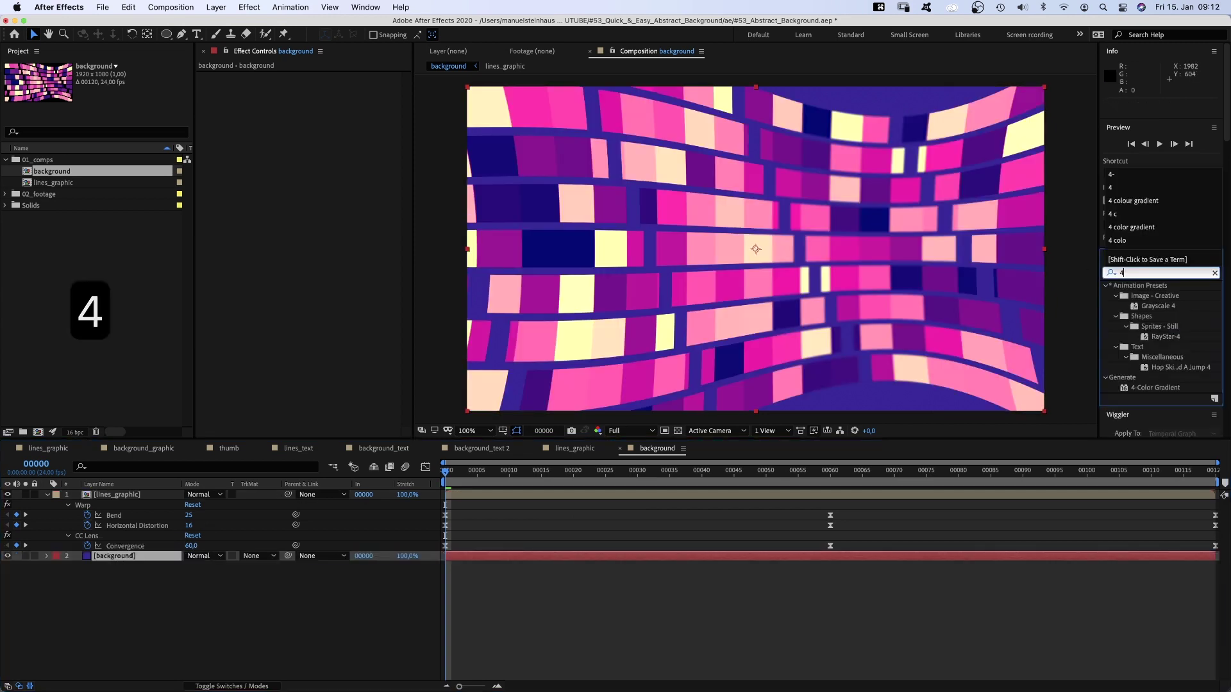
left_click(1123, 298)
left_click_drag(1122, 300, 272, 142)
left_click(319, 108)
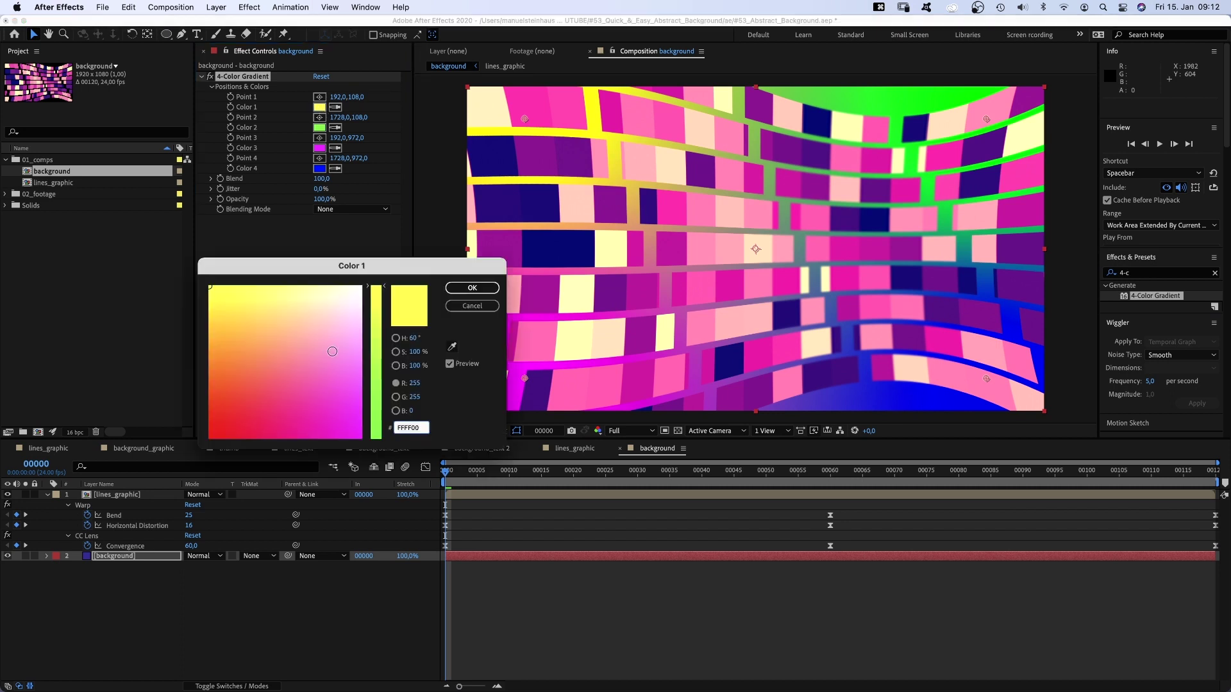
left_click(335, 348)
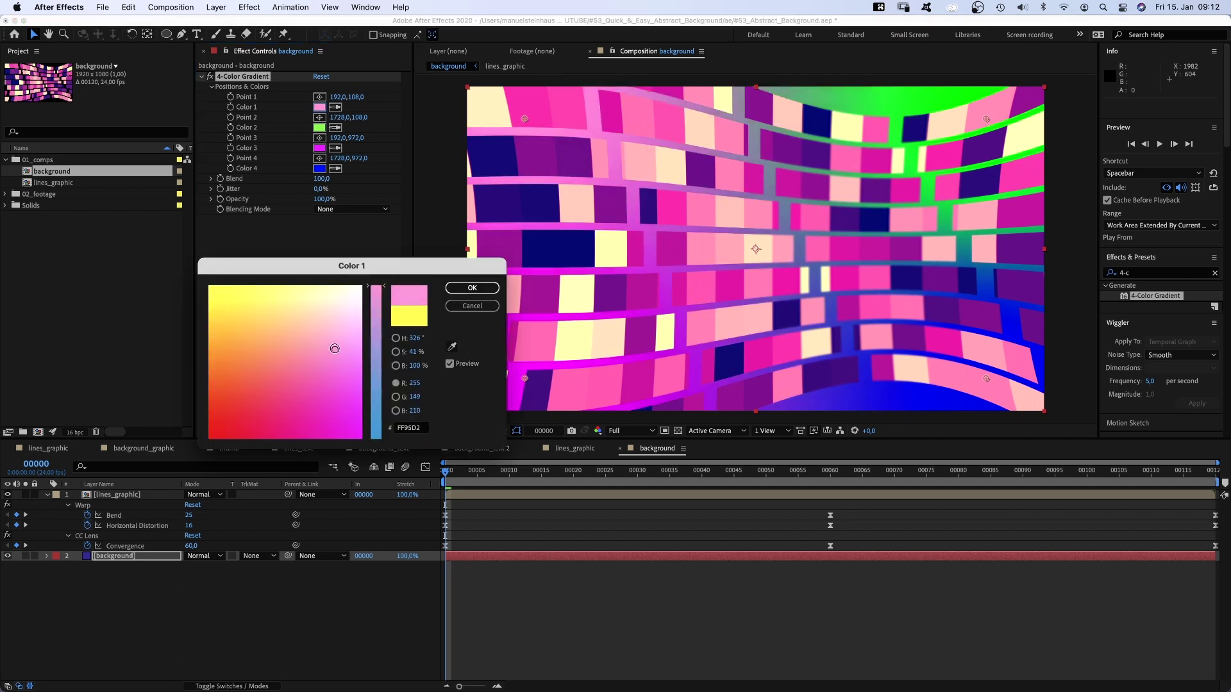
left_click(471, 287)
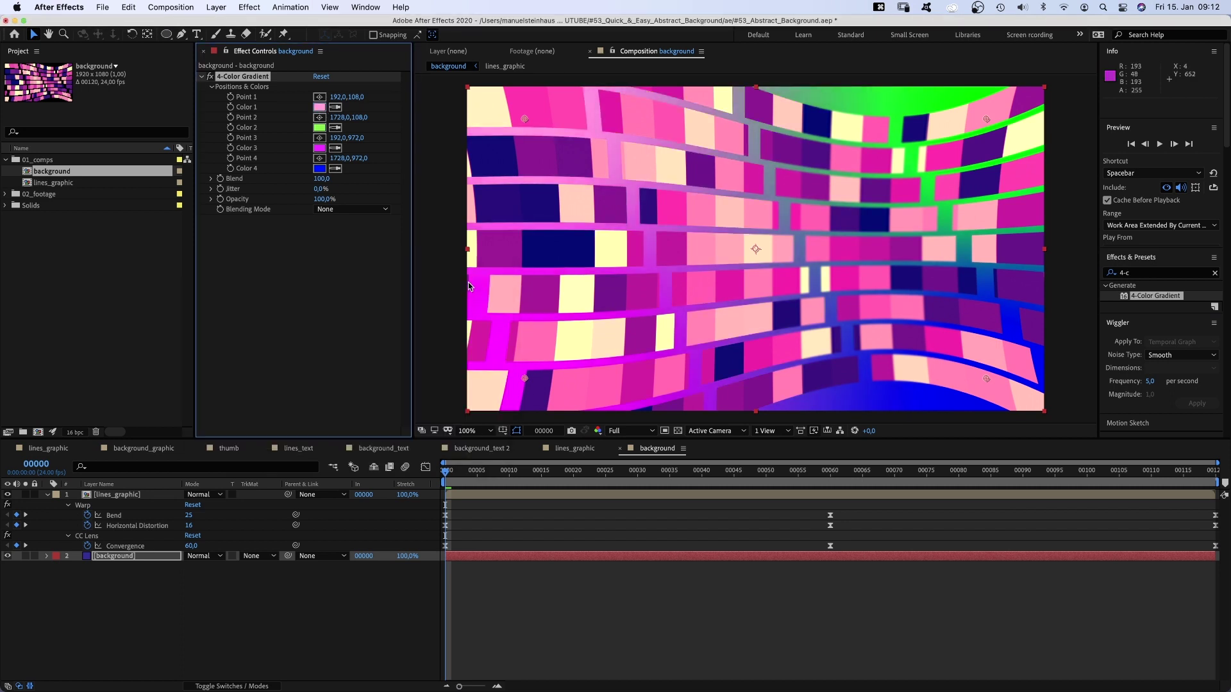
Set Color 2 to deep purple, Color 3 pink, Color 4 navy, and shift Points 2 and 4 left.
left_click(318, 128)
left_click(290, 411)
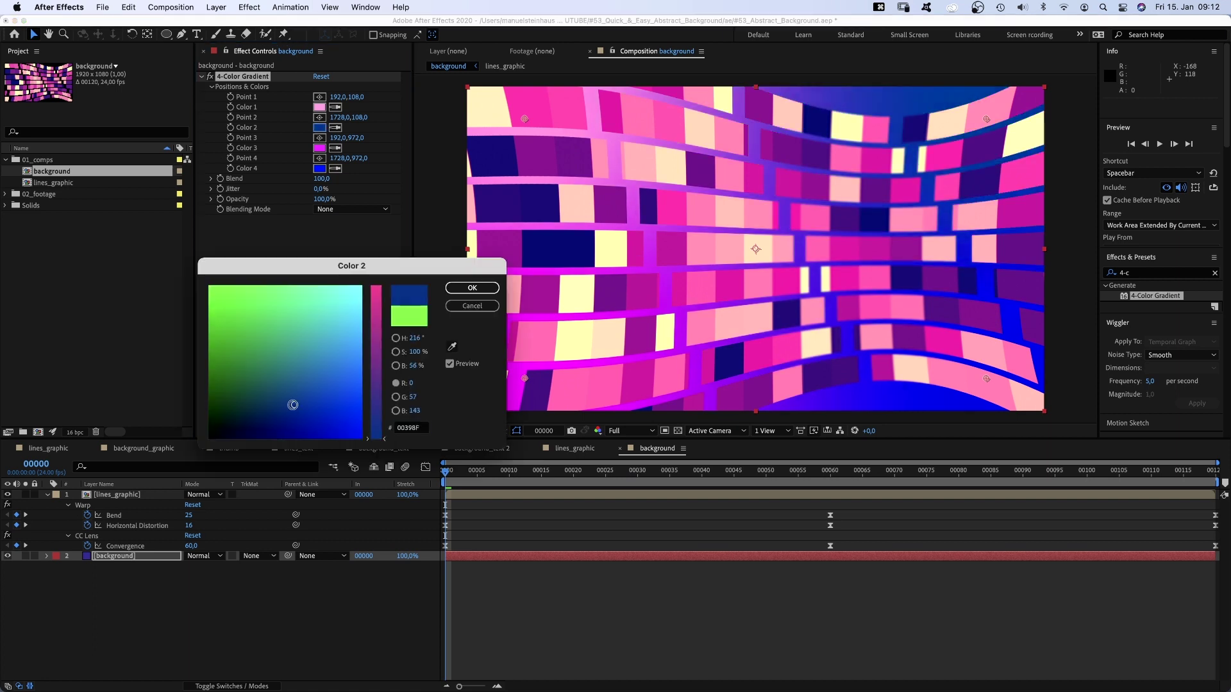
mouse_move(375, 410)
left_mouse_down()
mouse_move(376, 391)
mouse_move(376, 409)
left_mouse_up()
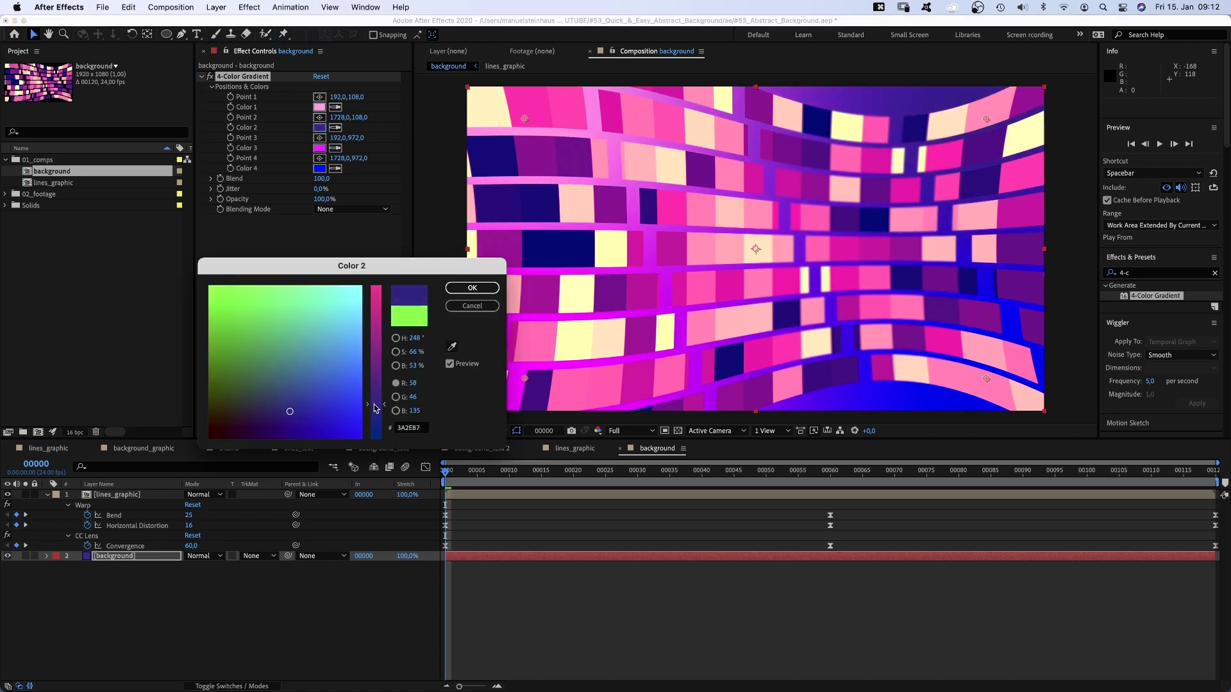
left_click(472, 288)
left_click(318, 148)
left_click(295, 394)
left_click(472, 288)
left_click(319, 169)
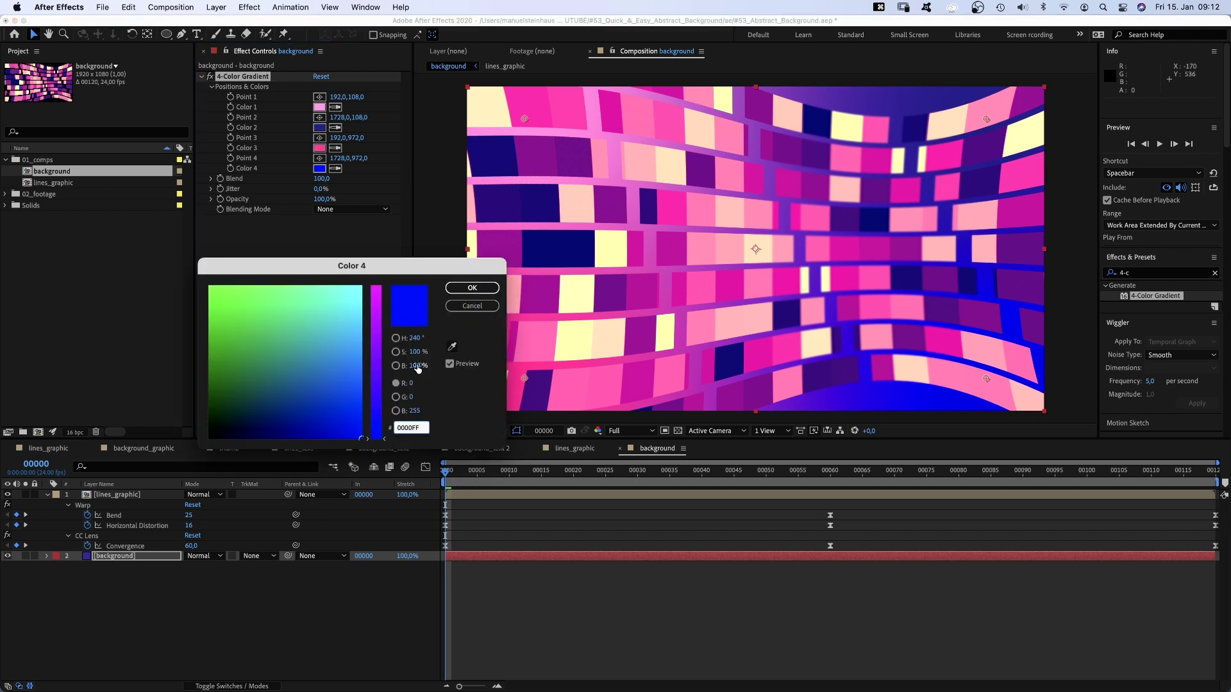
left_click(275, 425)
left_click_drag(377, 385, 377, 410)
left_click(471, 288)
left_click_drag(986, 379, 904, 388)
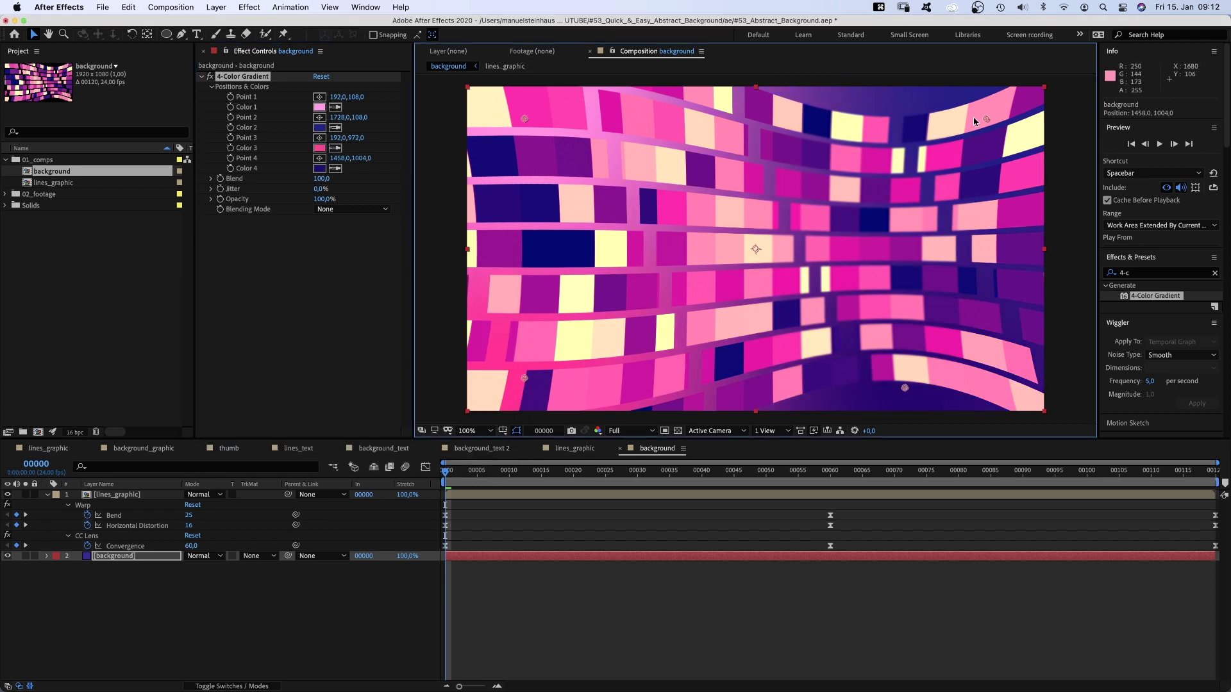
left_click_drag(986, 120, 904, 112)
Create a pale yellow solid named 'light'.
key("super+y")
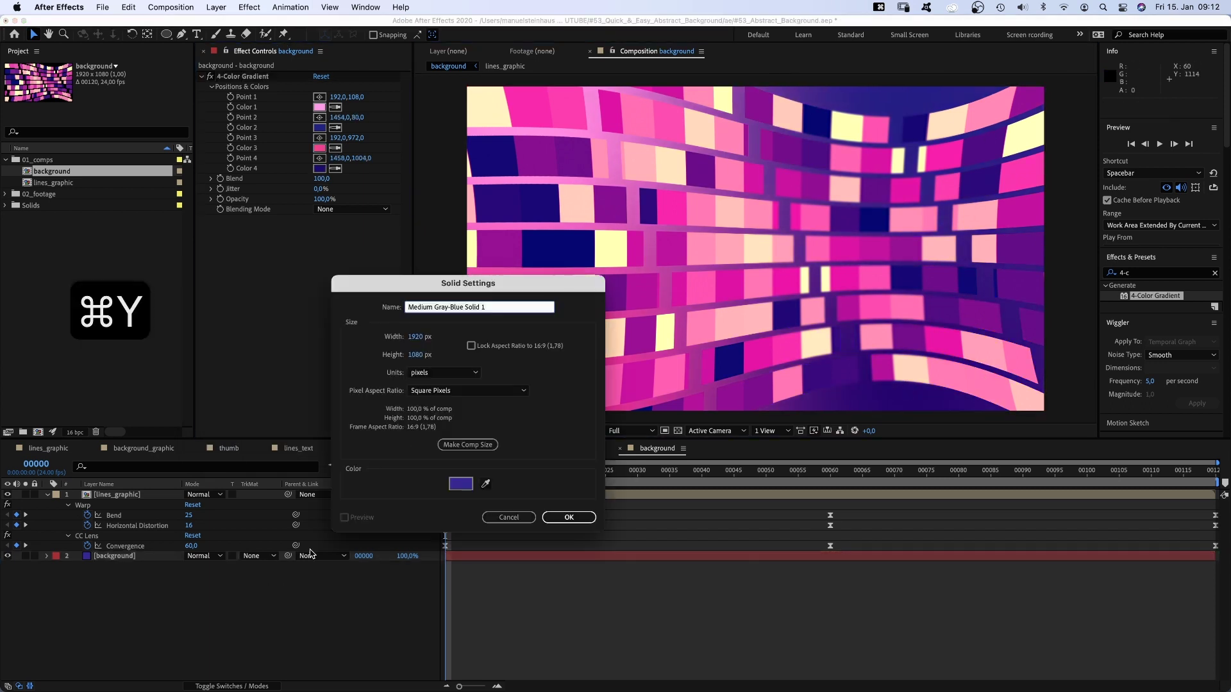
type("light")
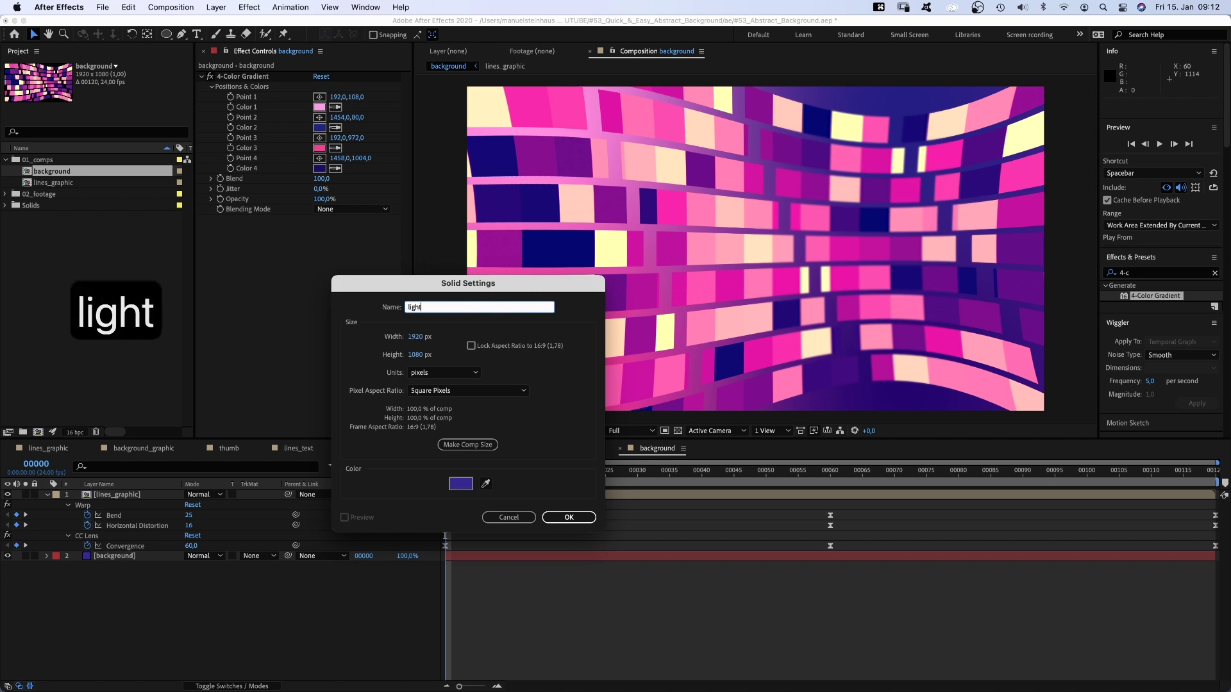
left_click(460, 483)
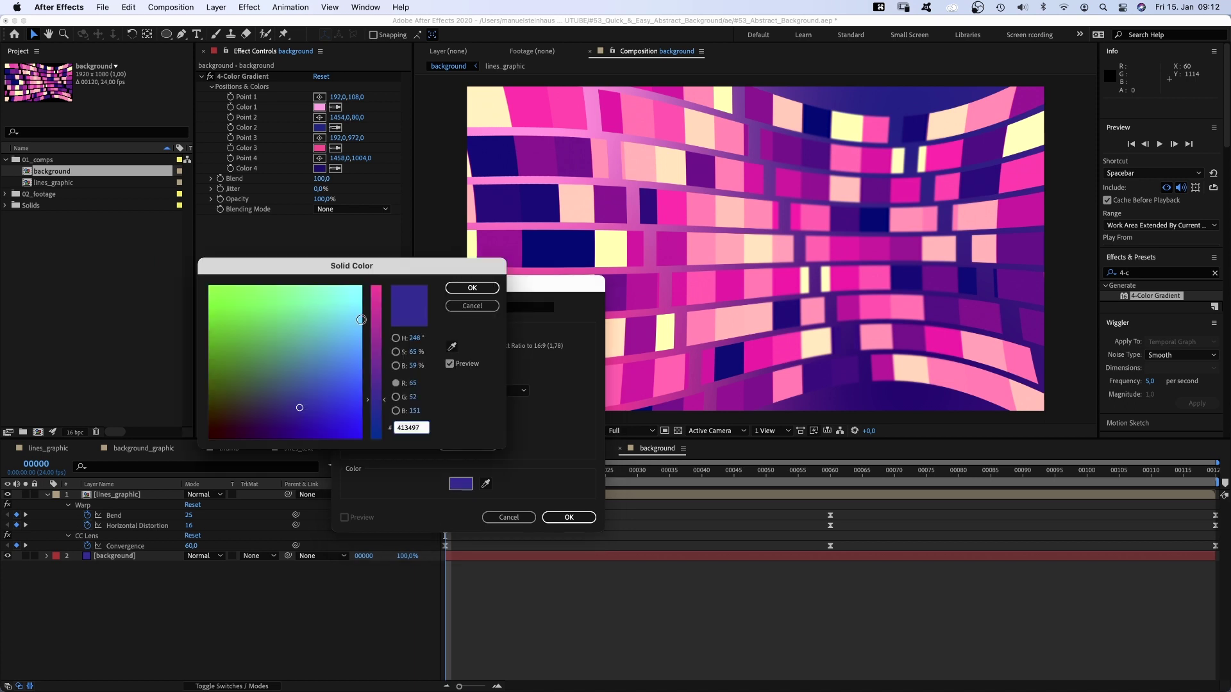
type("FFF0A6")
key("Tab")
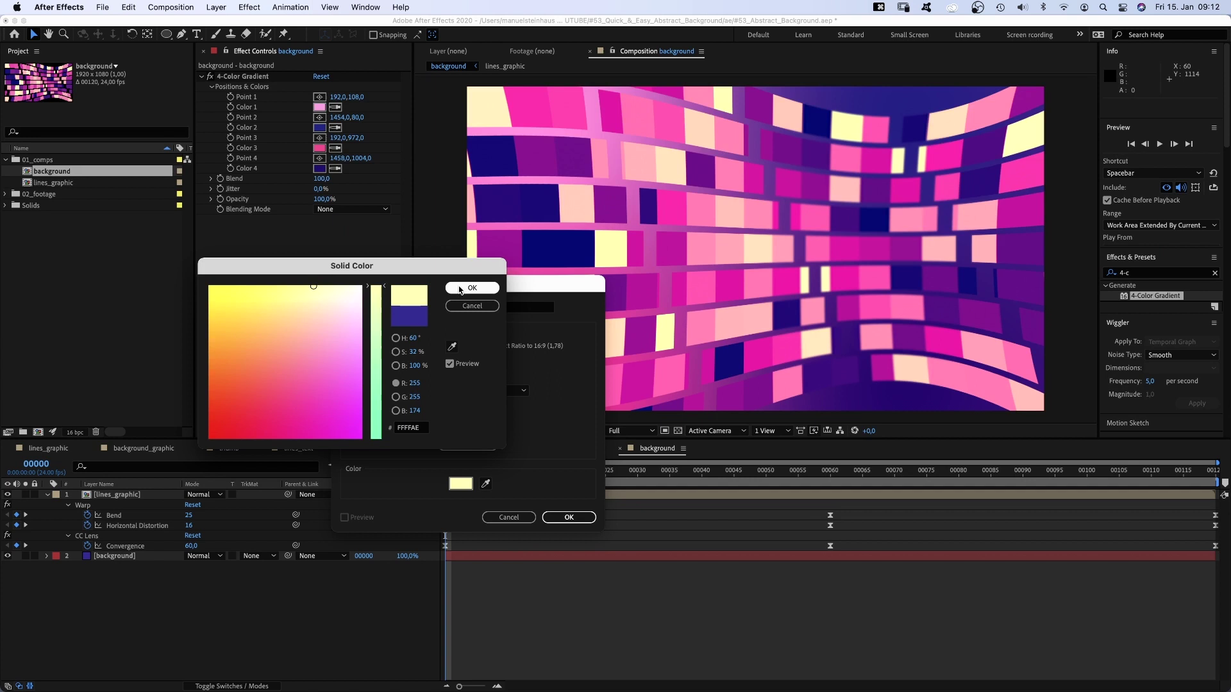
left_click(472, 287)
left_click(568, 517)
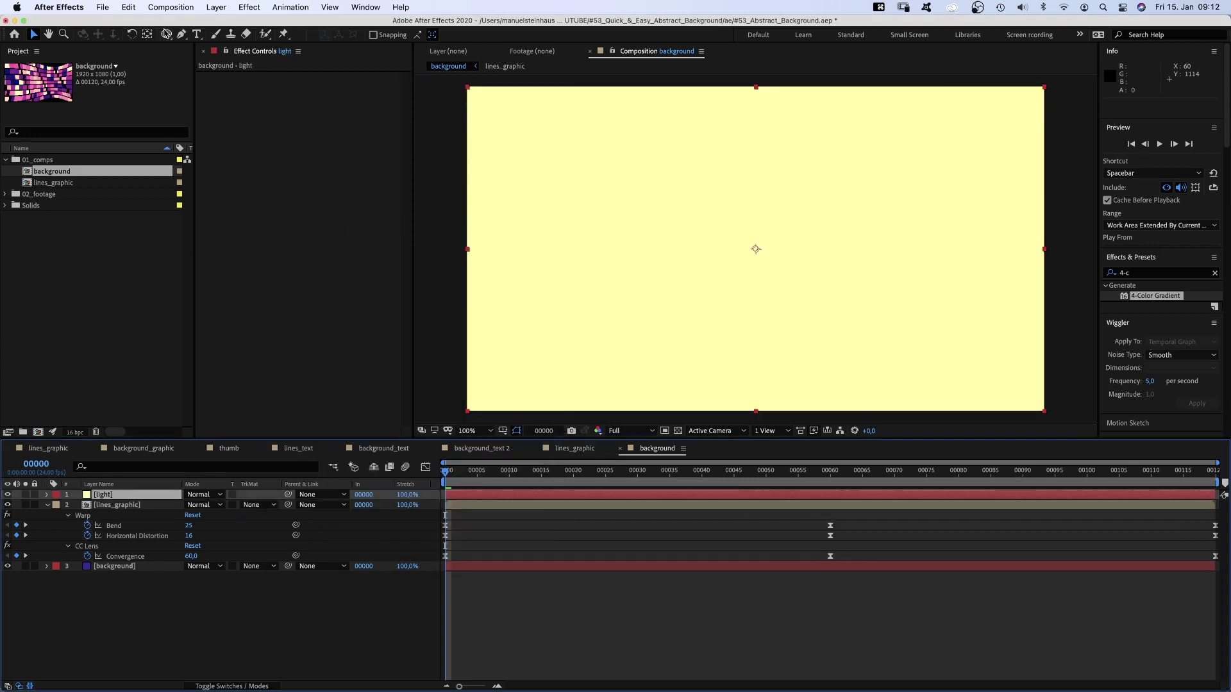
Mask the light layer to a narrowed tall ellipse with a 400-pixel feather.
left_click(166, 34)
left_click_drag(554, 83, 735, 426)
key("v")
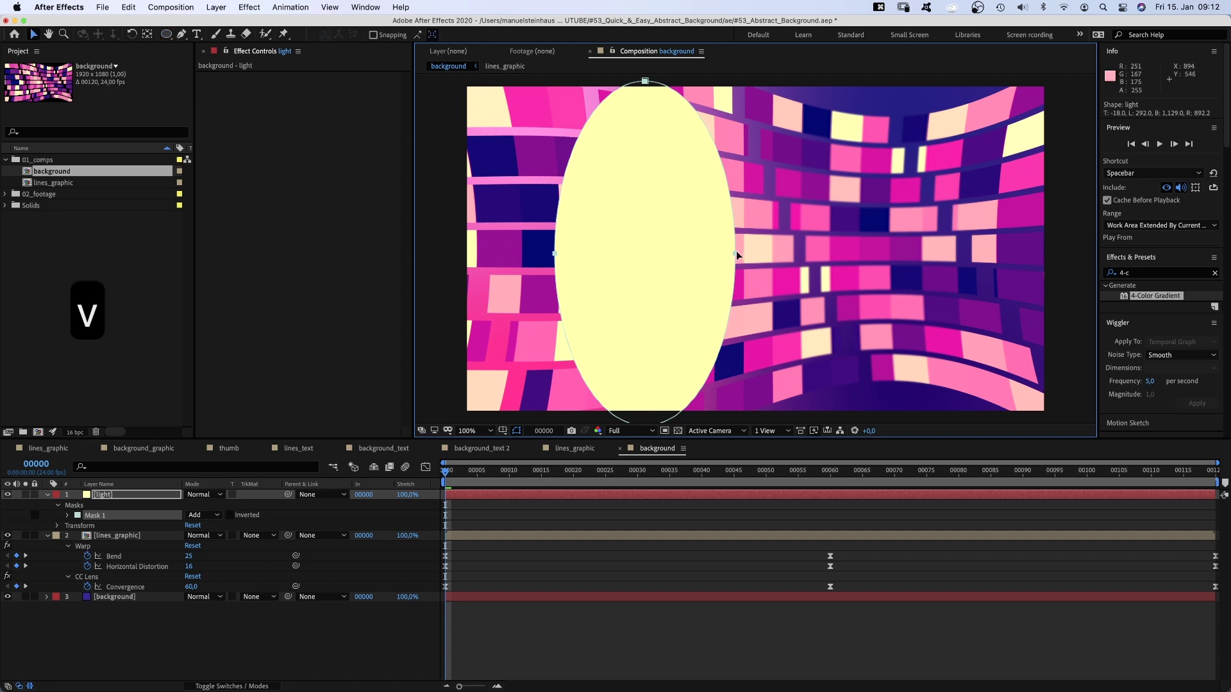
left_click_drag(736, 251, 713, 252)
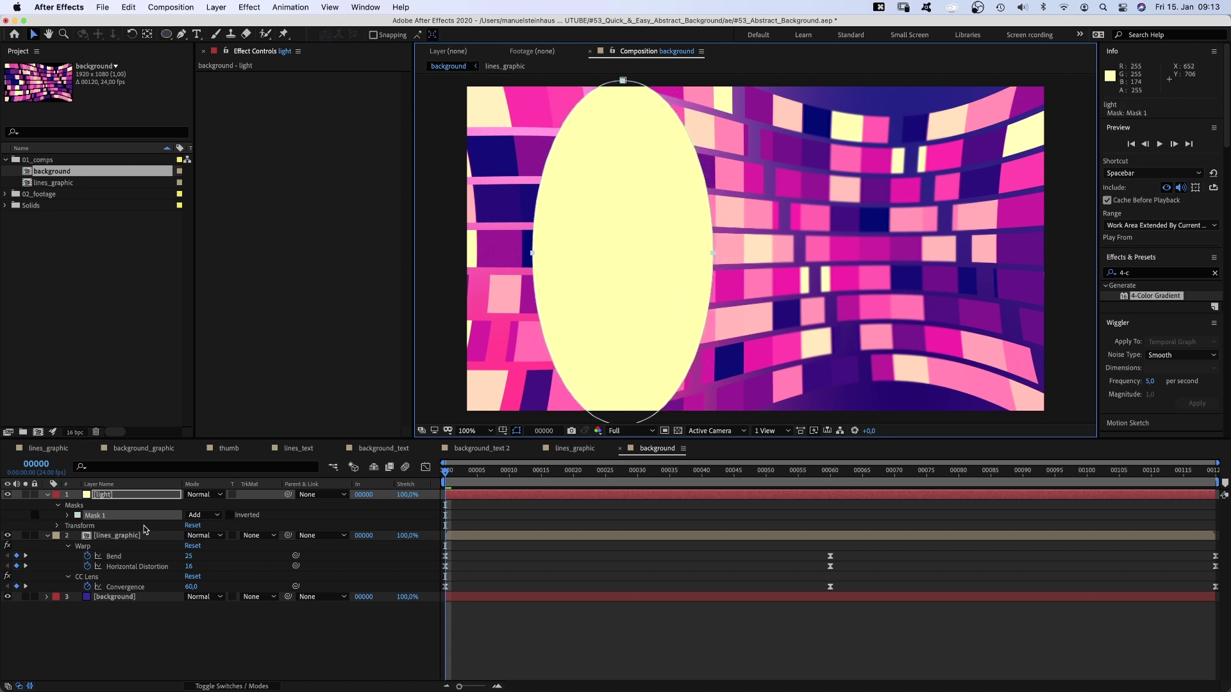
left_click(67, 516)
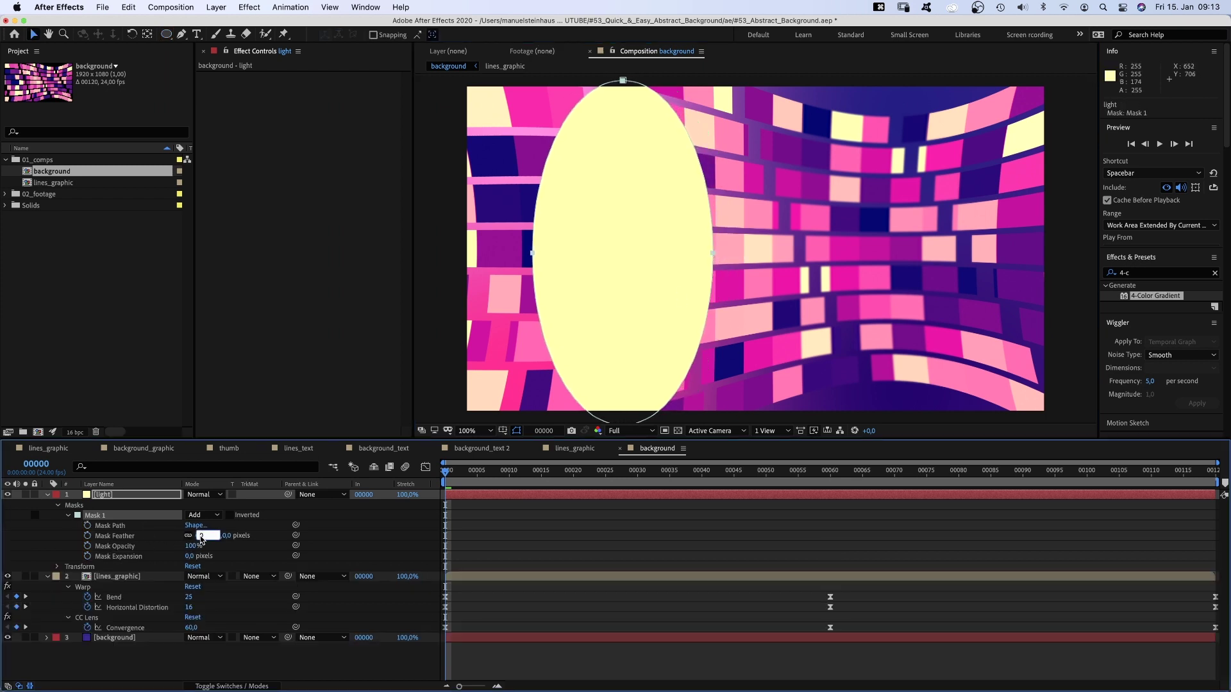
type("400")
key("Return")
left_click(215, 495)
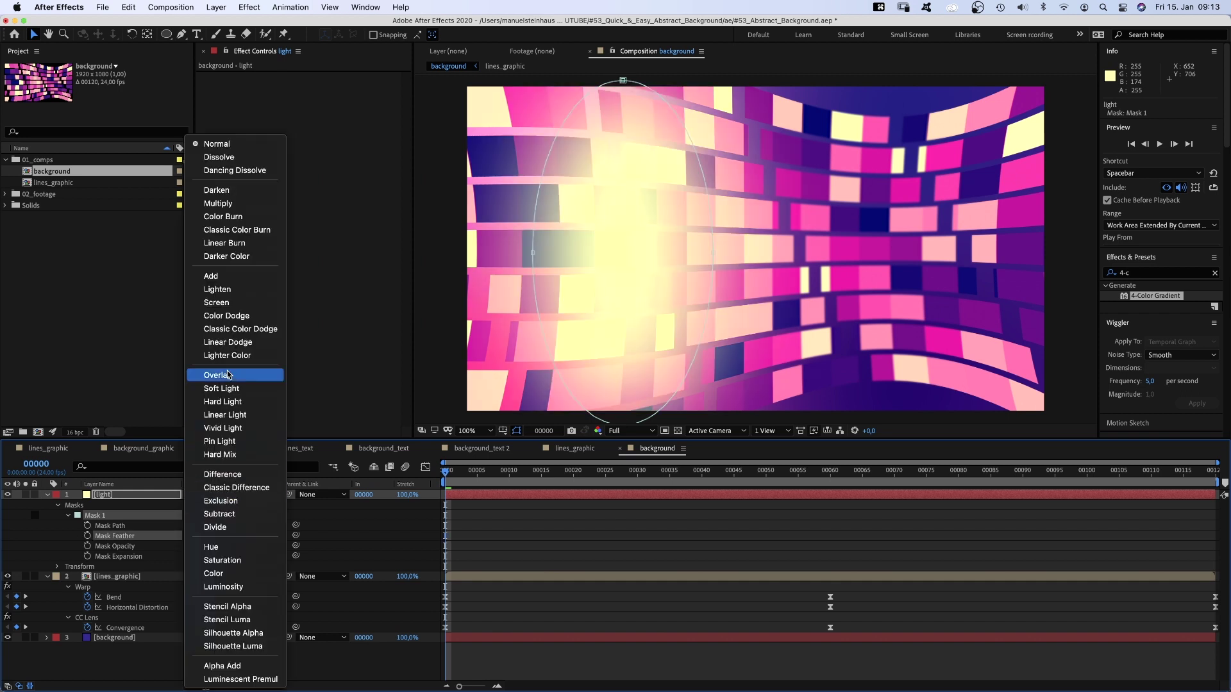
Set the light layer to Overlay, duplicate it, and move the duplicate's ellipse mask right.
left_click(227, 376)
left_click(109, 494)
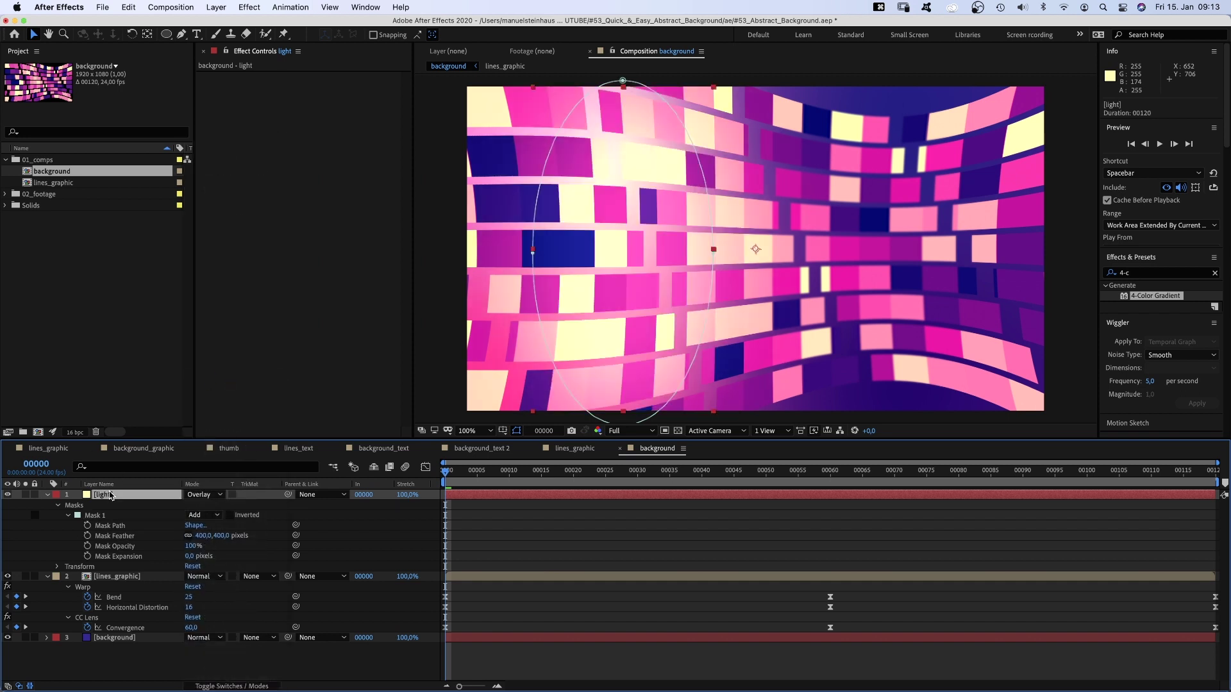
key("super+d")
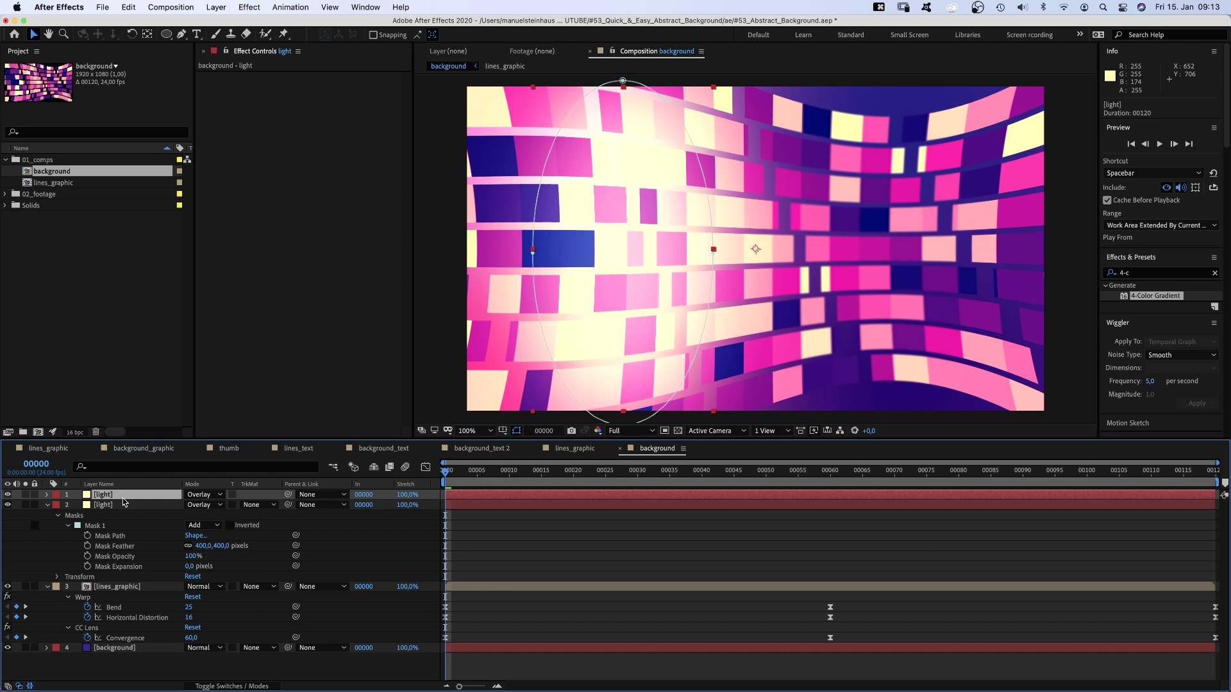
key("m")
left_click(107, 517)
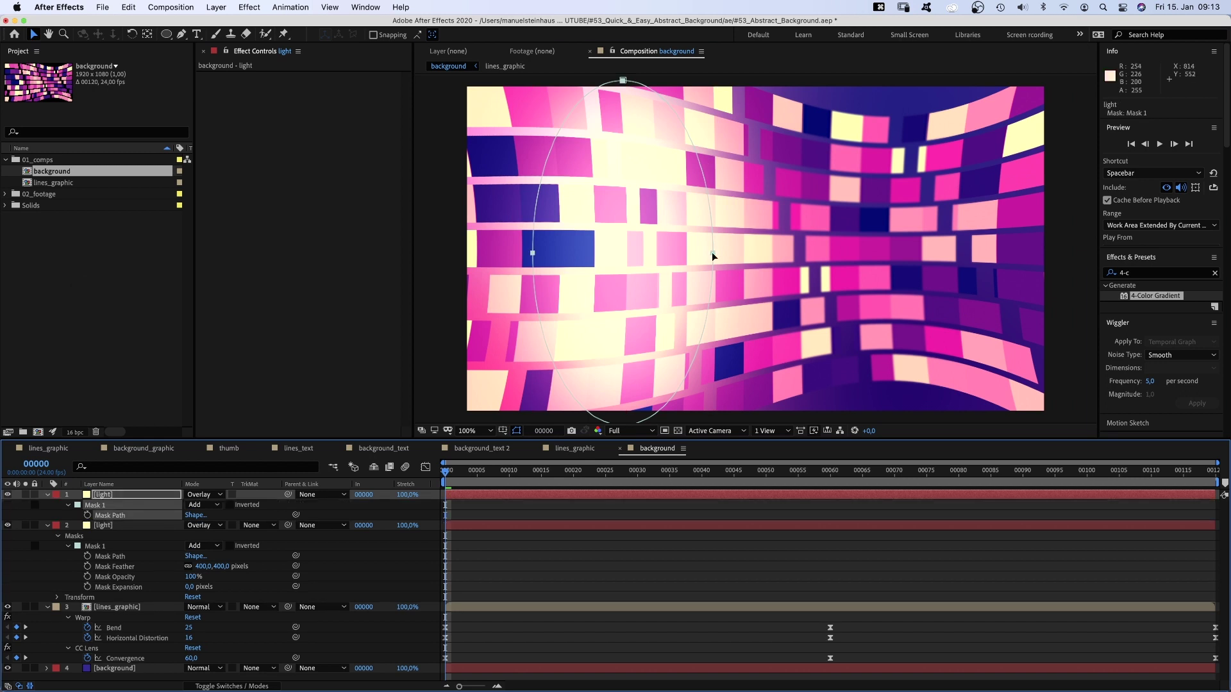
left_click_drag(713, 256, 975, 247)
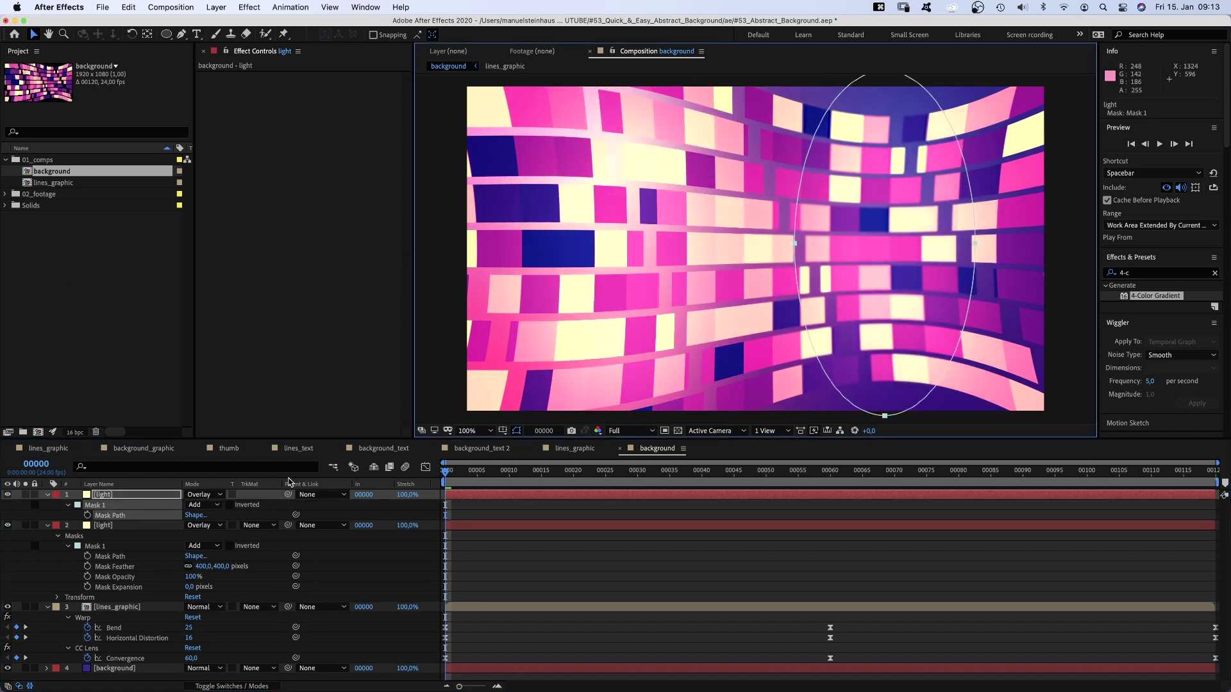
Recolour the duplicate light solid a deep purple and preview the composition.
key("super+shift+y")
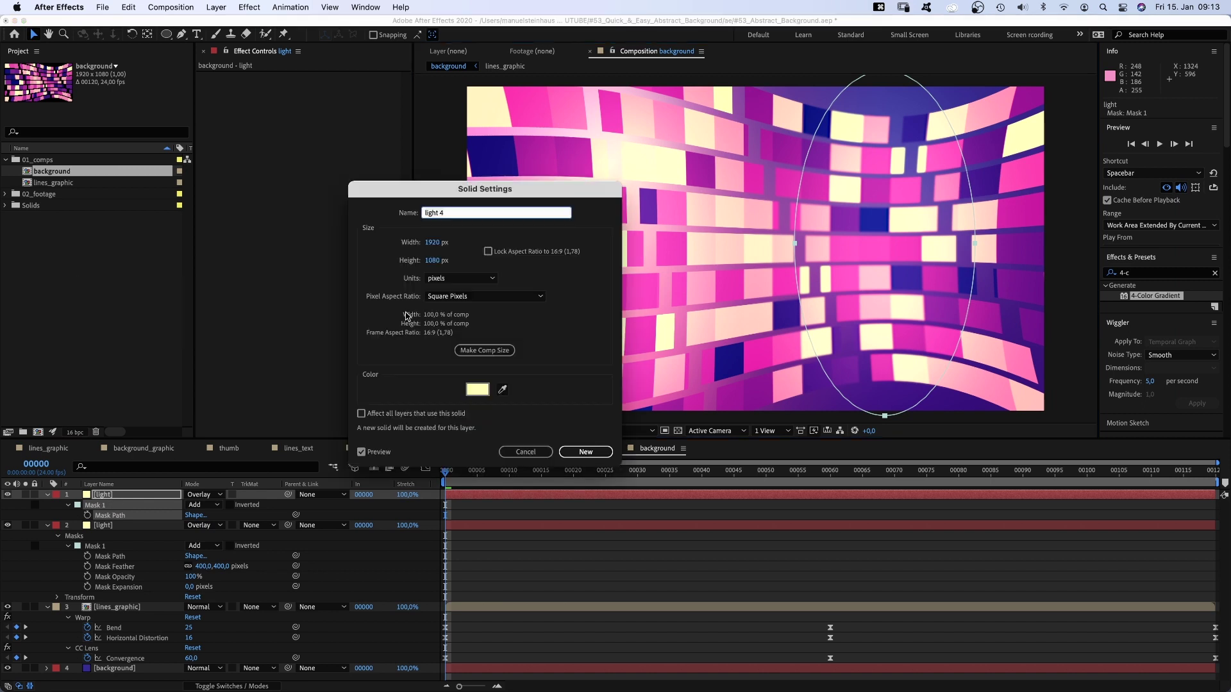
left_click(477, 389)
left_click(313, 380)
left_click_drag(314, 381, 295, 416)
left_click_drag(376, 353, 377, 377)
left_click(498, 290)
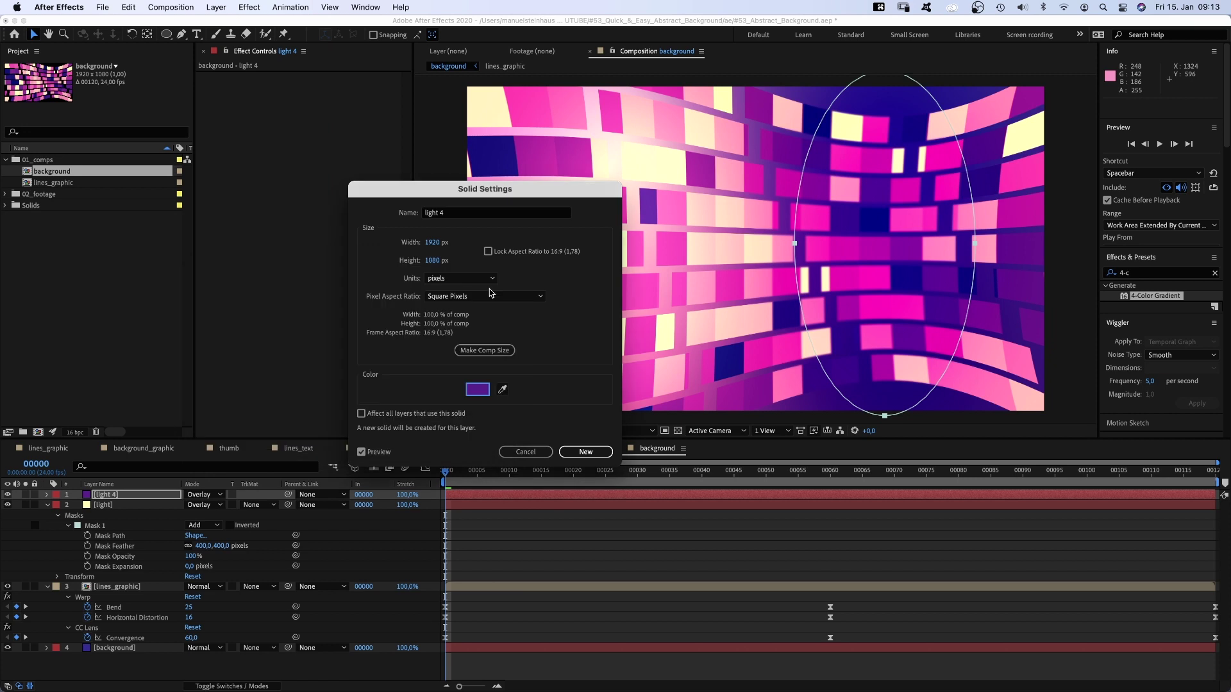
left_click(585, 452)
key("0")
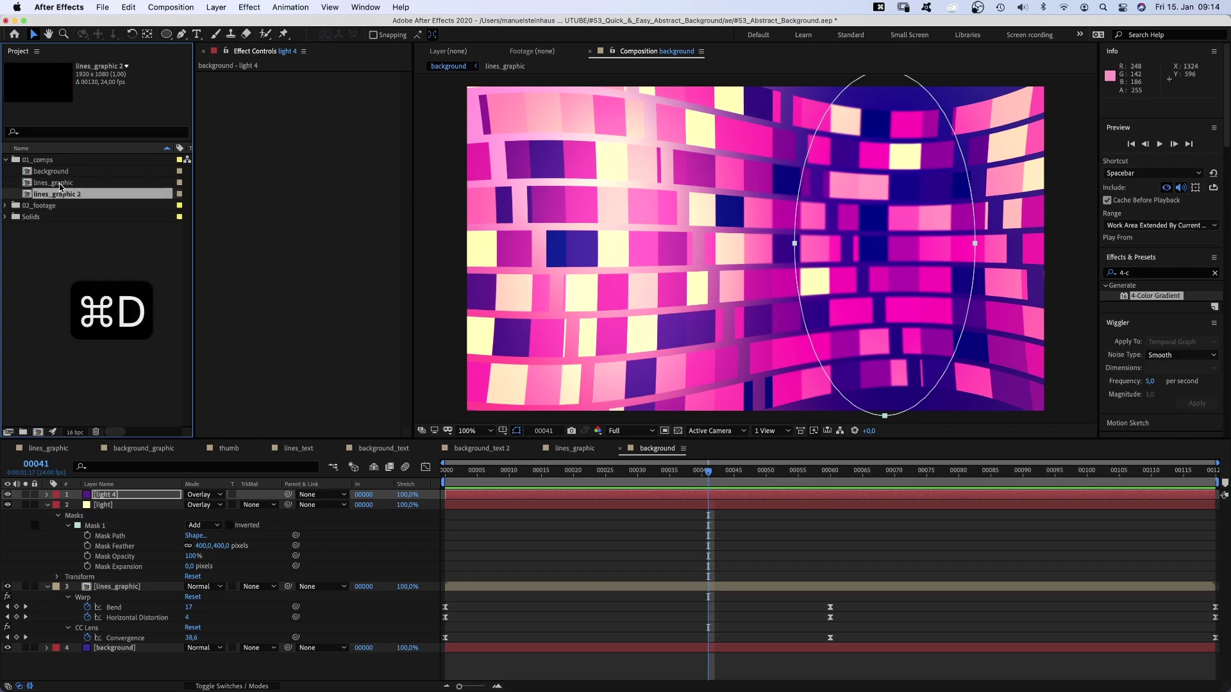
Duplicate the lines_graphic comp and rename the copy lines_text.
key("Return")
key("BackSpace")
key("BackSpace")
key("BackSpace")
key("BackSpace")
key("BackSpace")
key("BackSpace")
key("BackSpace")
key("BackSpace")
key("BackSpace")
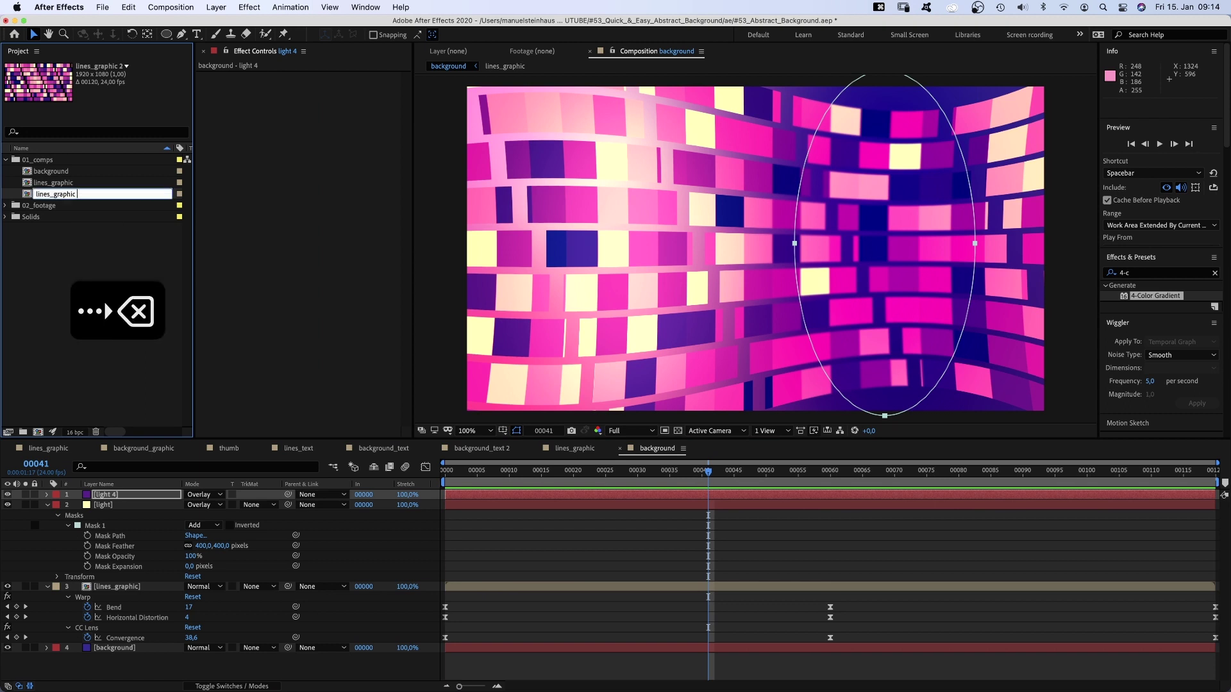
type("text")
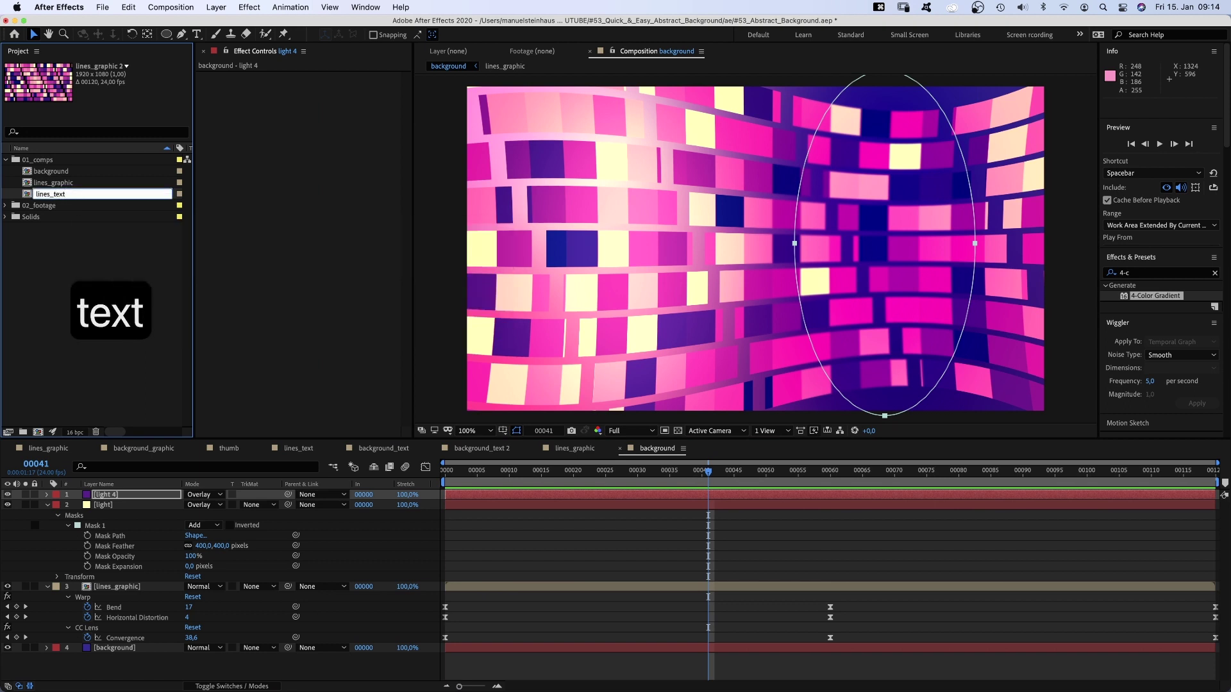
key("Return")
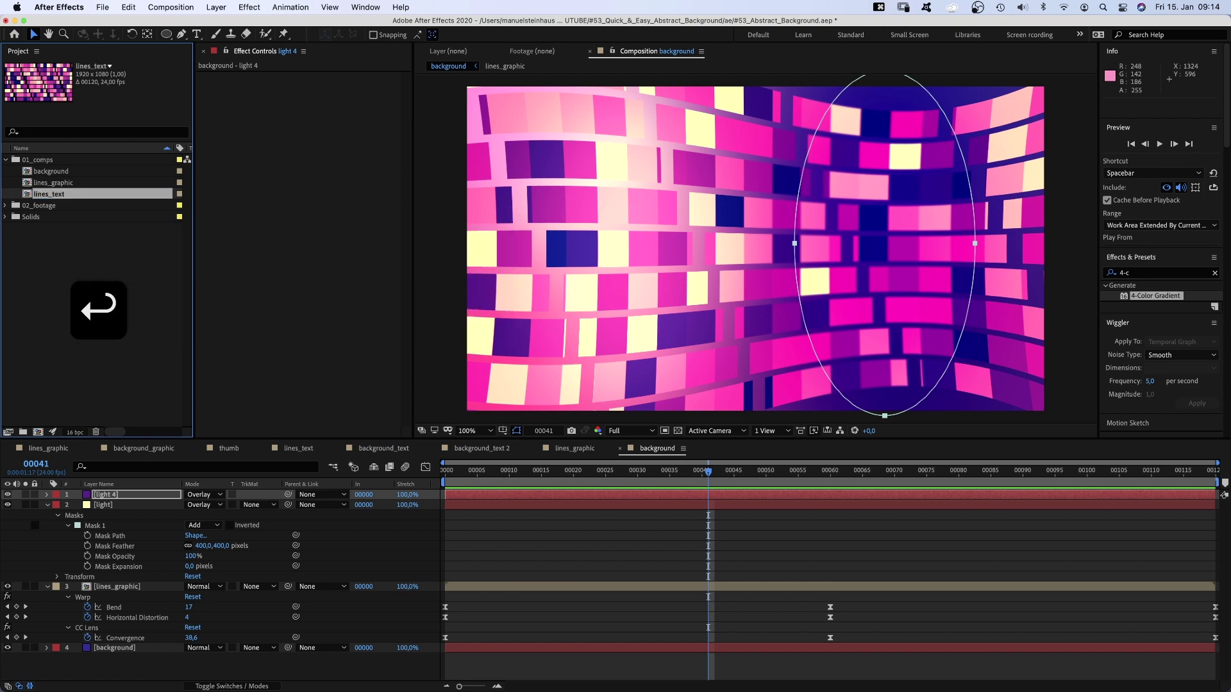
In lines_text, remove the dashes so the rows become solid lines.
double_click(51, 199)
left_click(200, 628)
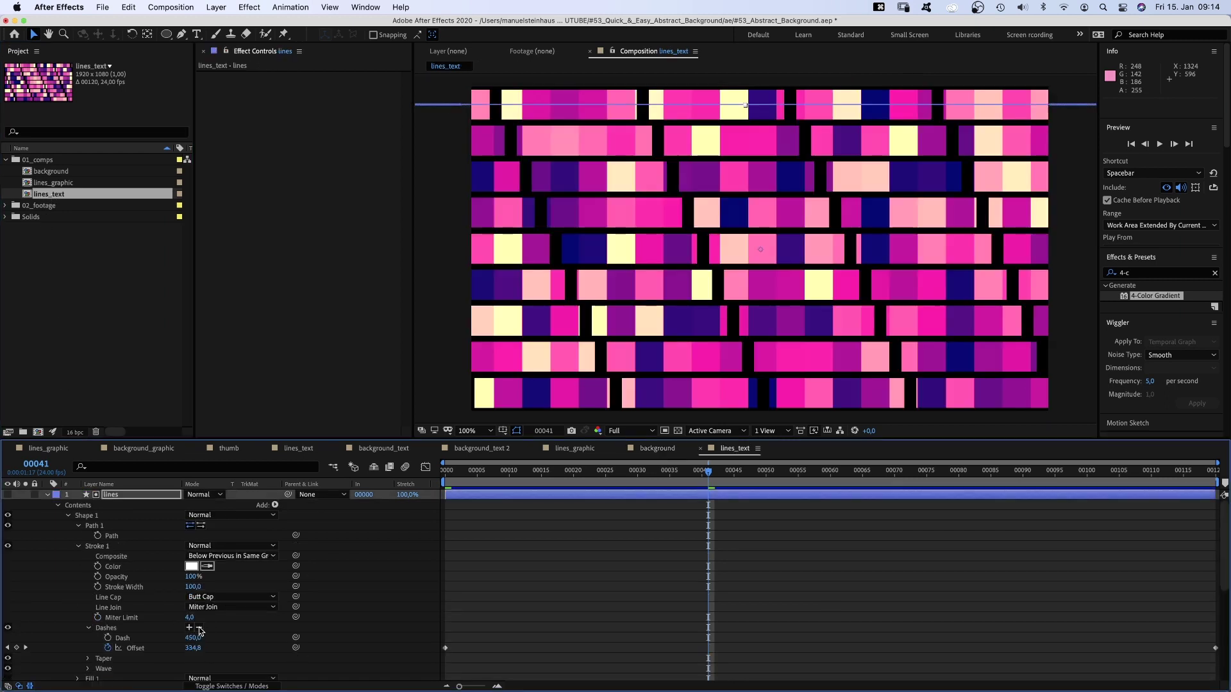
left_click(199, 628)
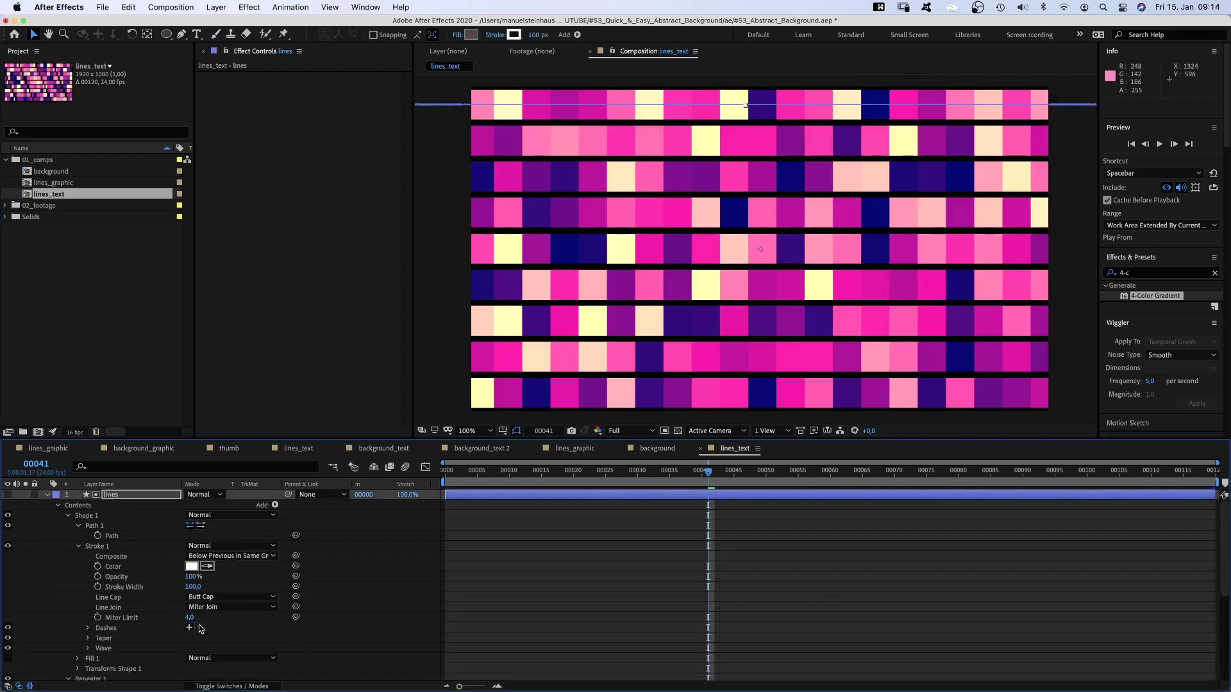
Set the texture's Fractal Noise Contrast to 60 and Brightness to about -37.
left_click(48, 494)
left_click(122, 506)
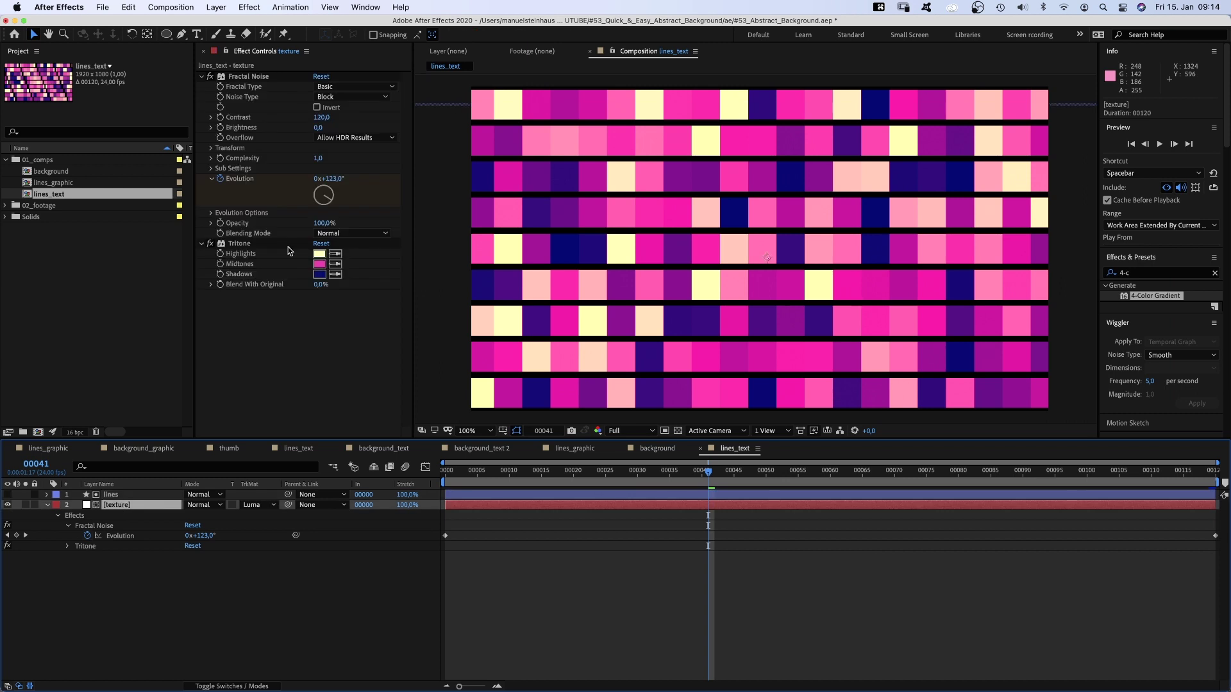
left_click(321, 118)
type("60")
key("Return")
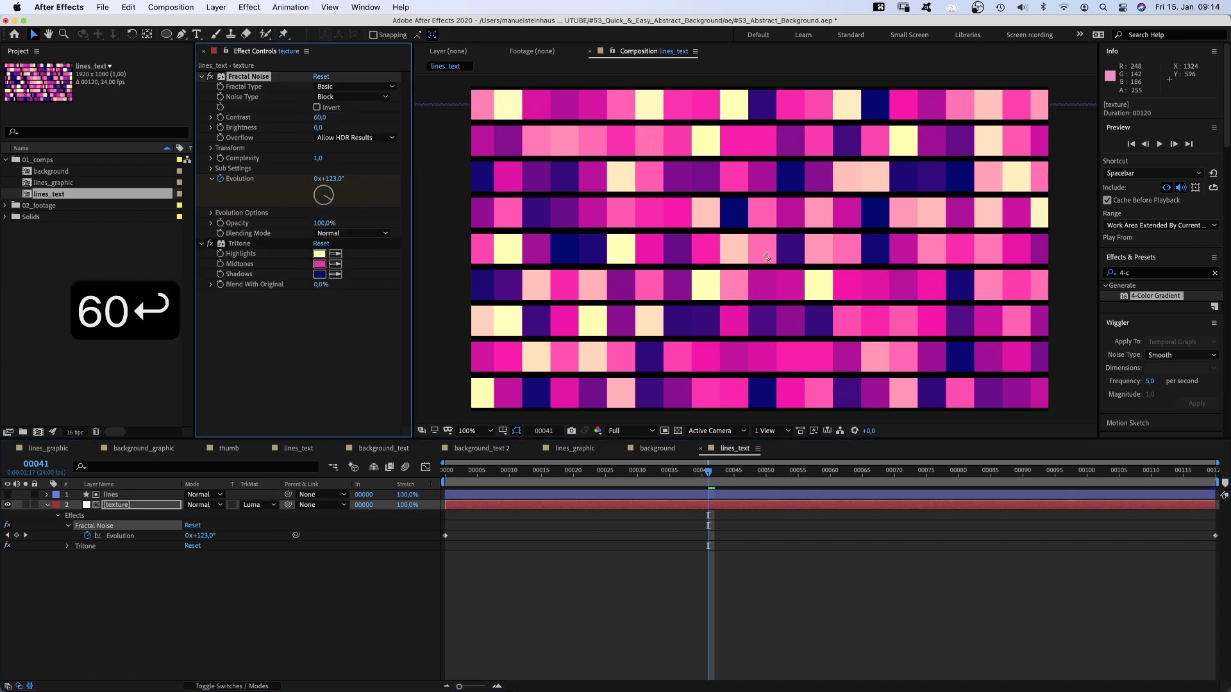
left_click_drag(319, 131, 296, 128)
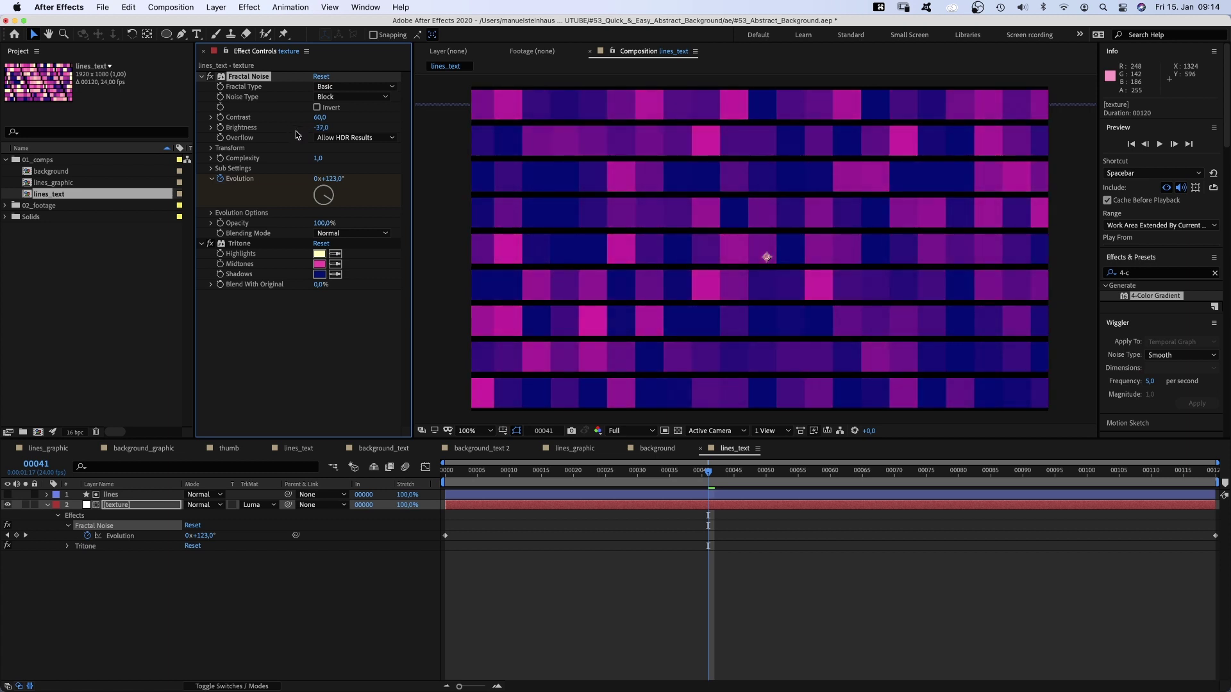
left_click(294, 597)
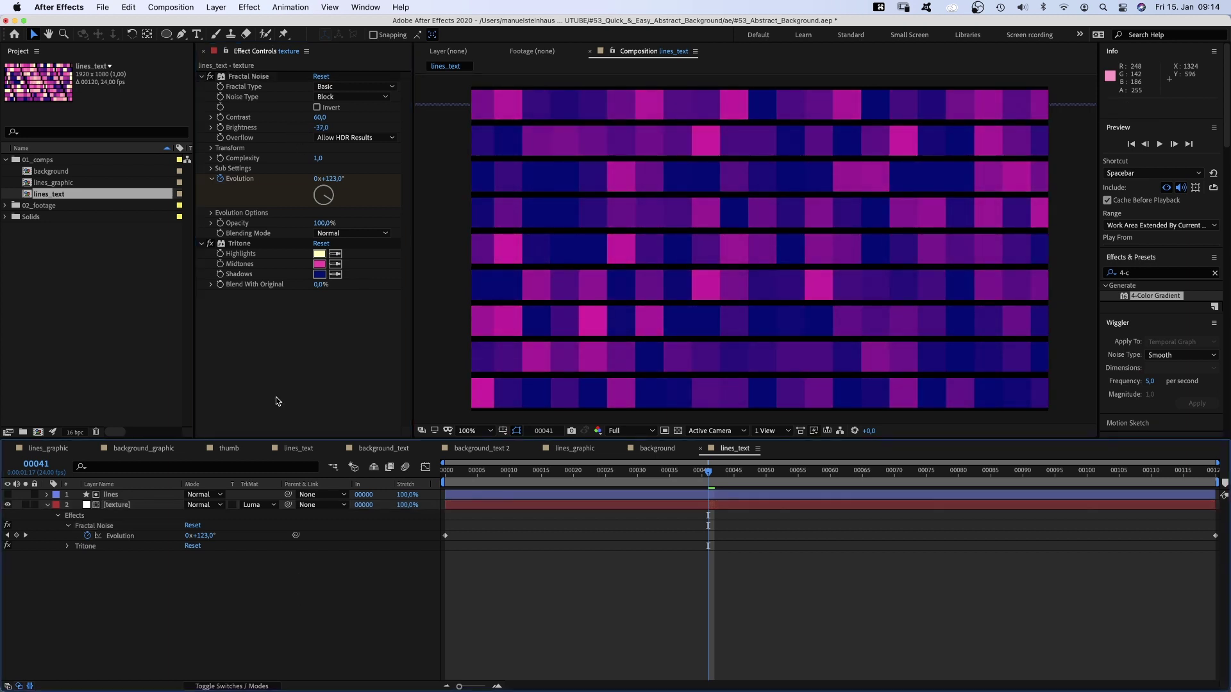
Create a '+++BACKGROUND' text layer and place it in the left middle row.
left_click(198, 34)
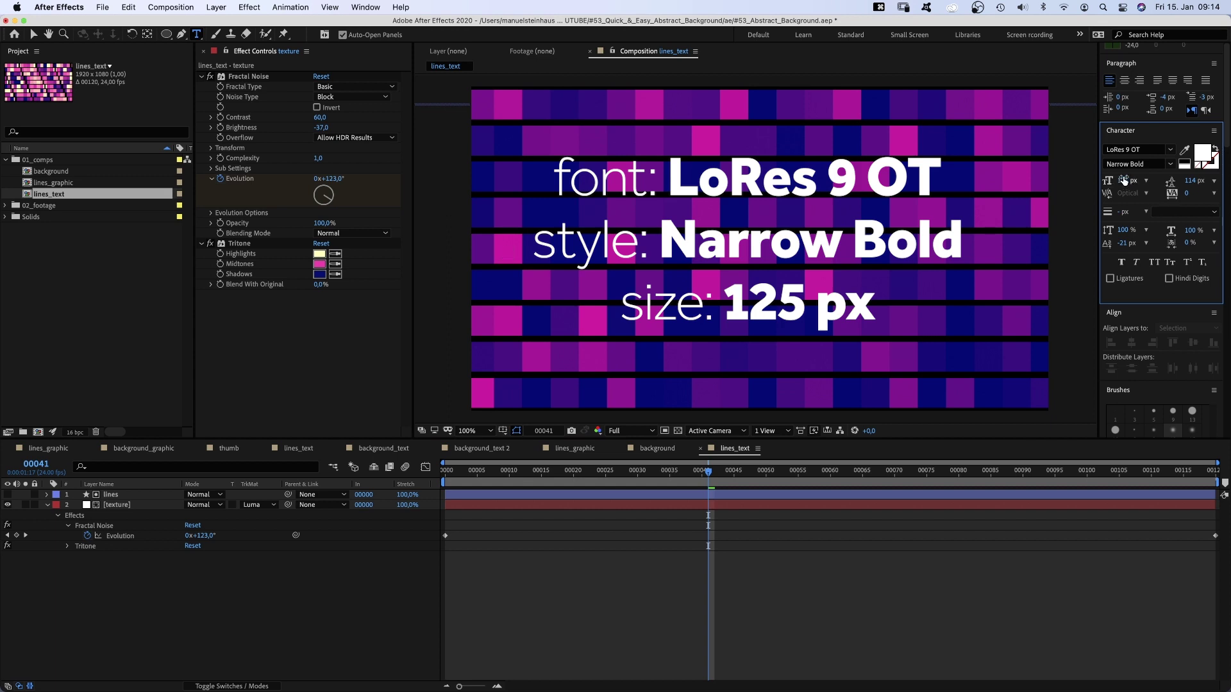
left_click(483, 250)
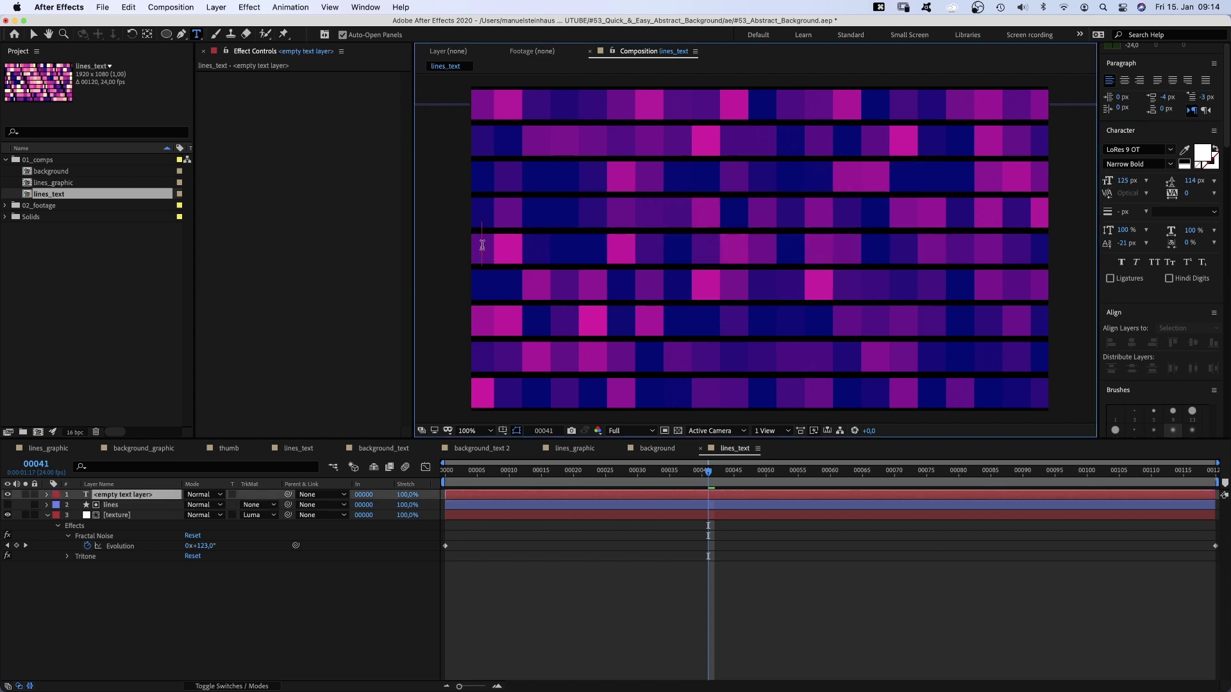
type("+++")
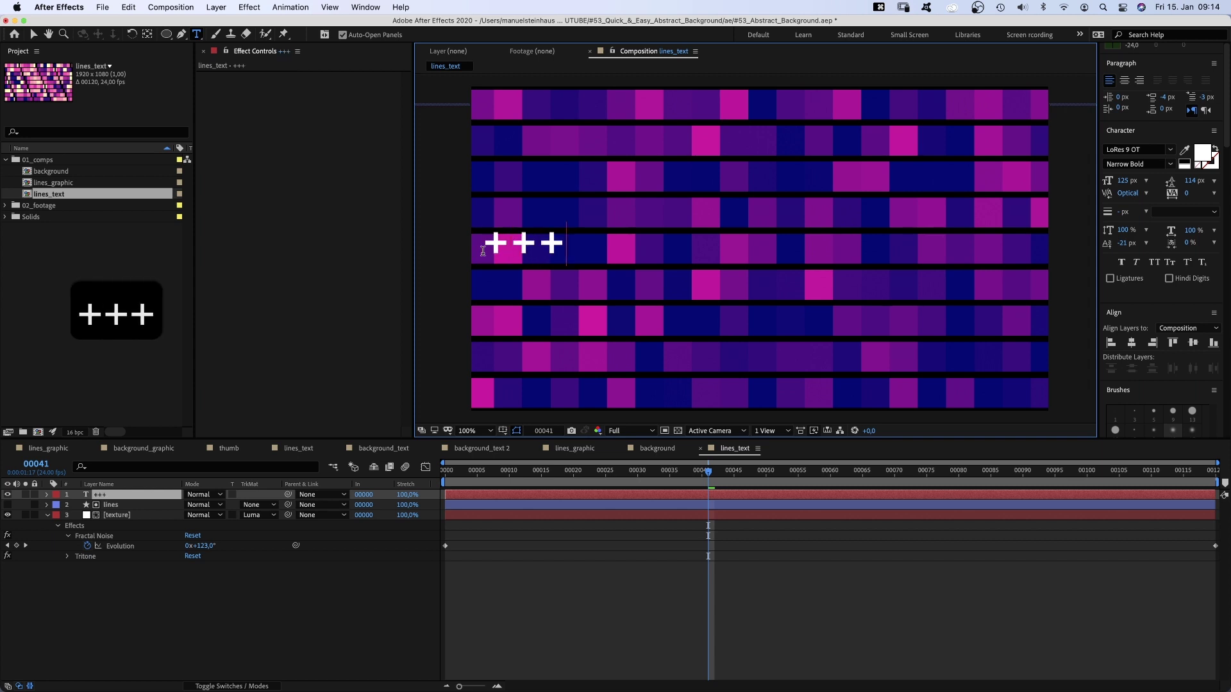
type("BACKGROUND")
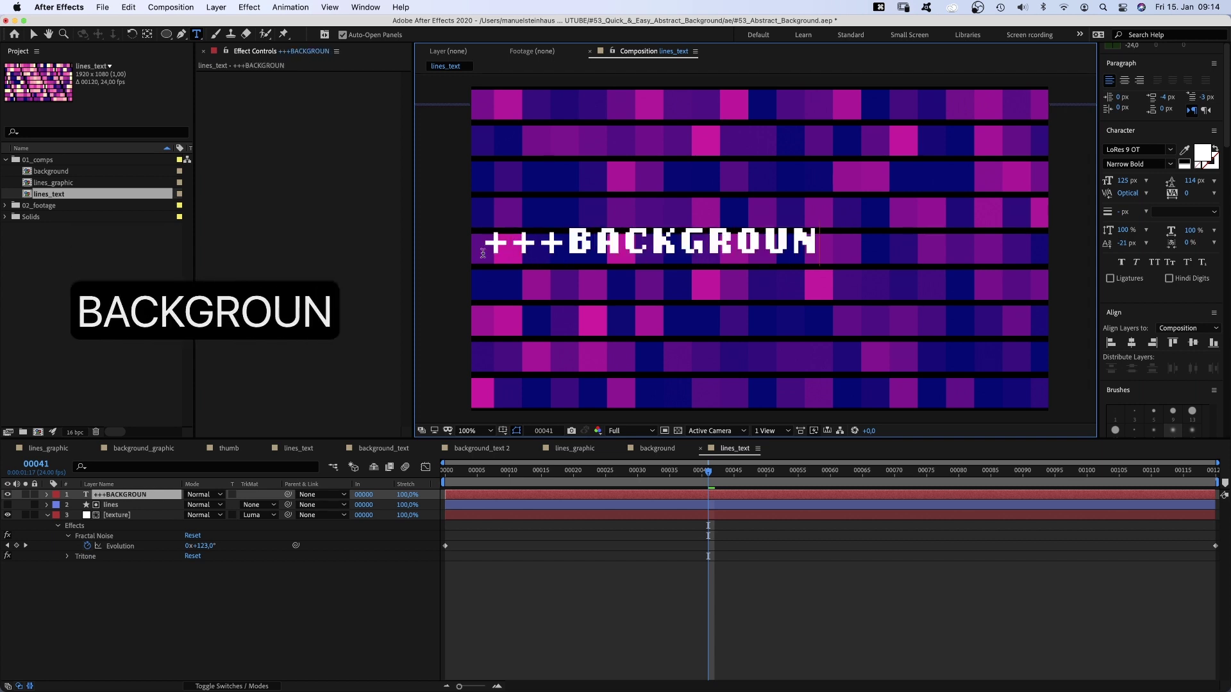
left_click(34, 34)
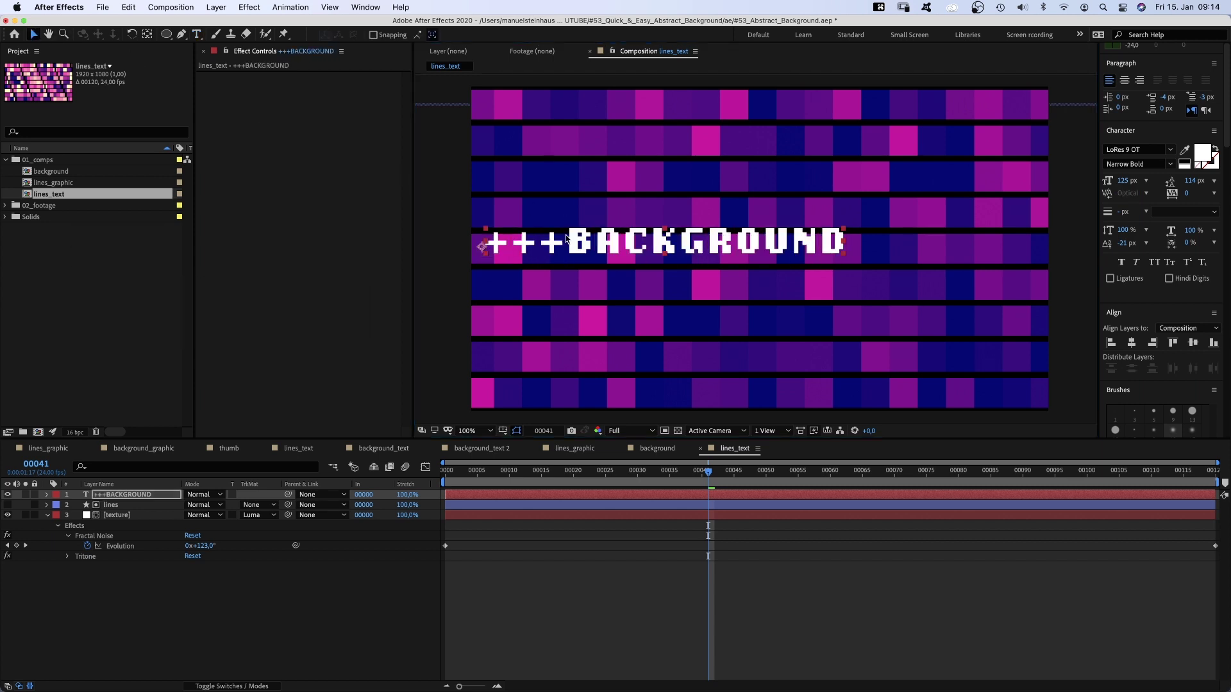
left_click_drag(582, 247, 568, 255)
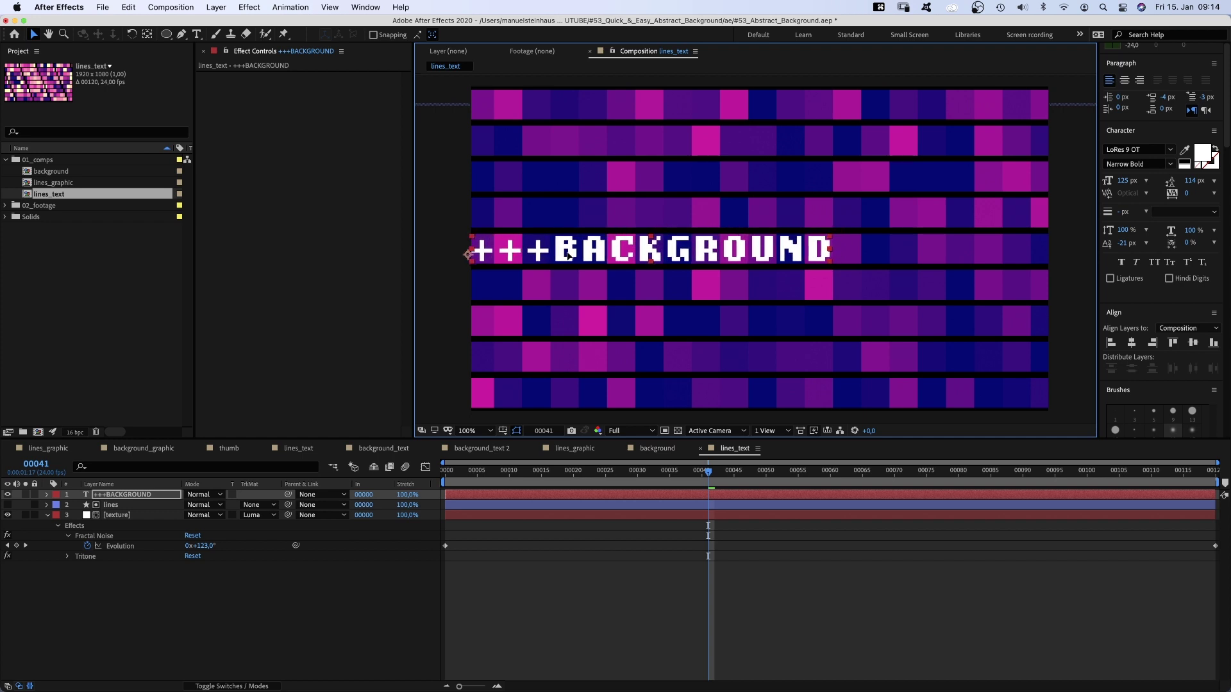
Repeat the text to three '+++BACKGROUND' copies and shift the line further left.
double_click(568, 254)
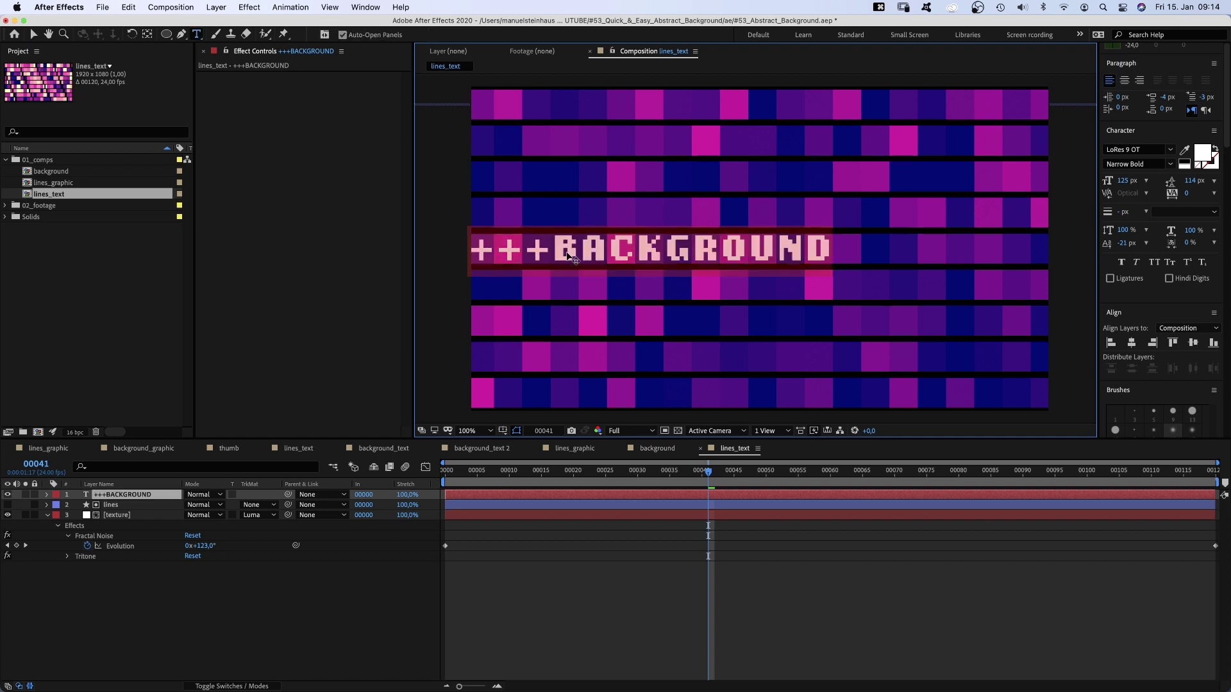
key("super+c")
key("Right")
key("super+v")
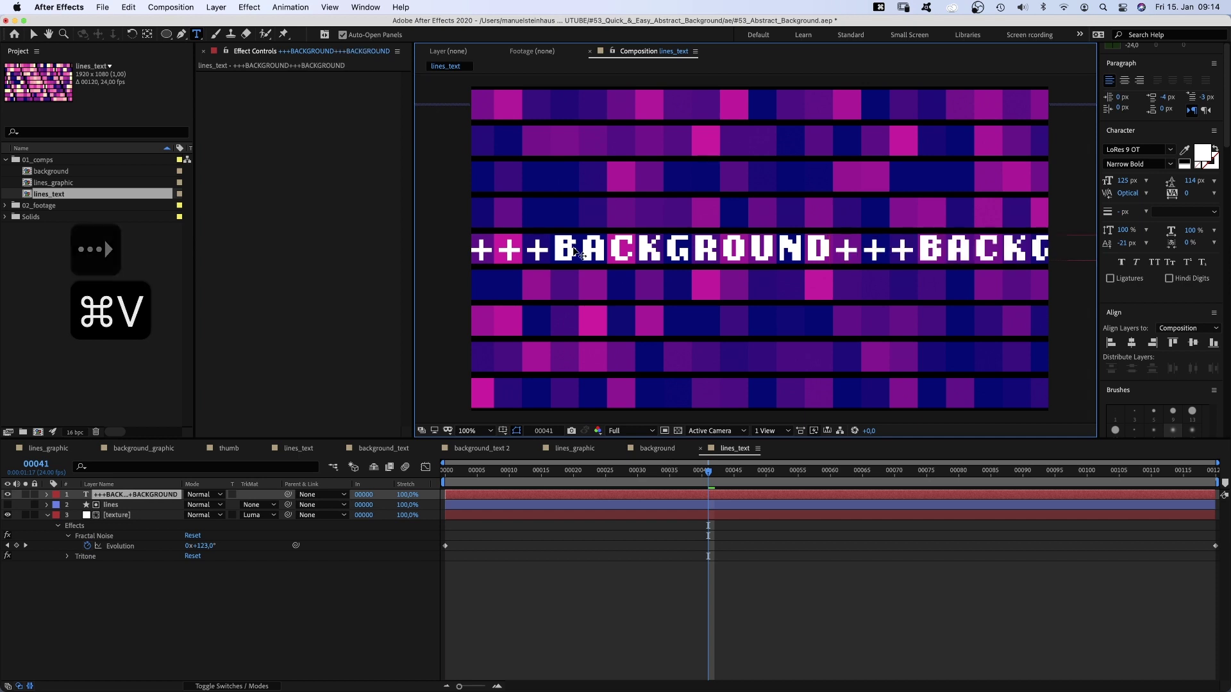
key("super+v")
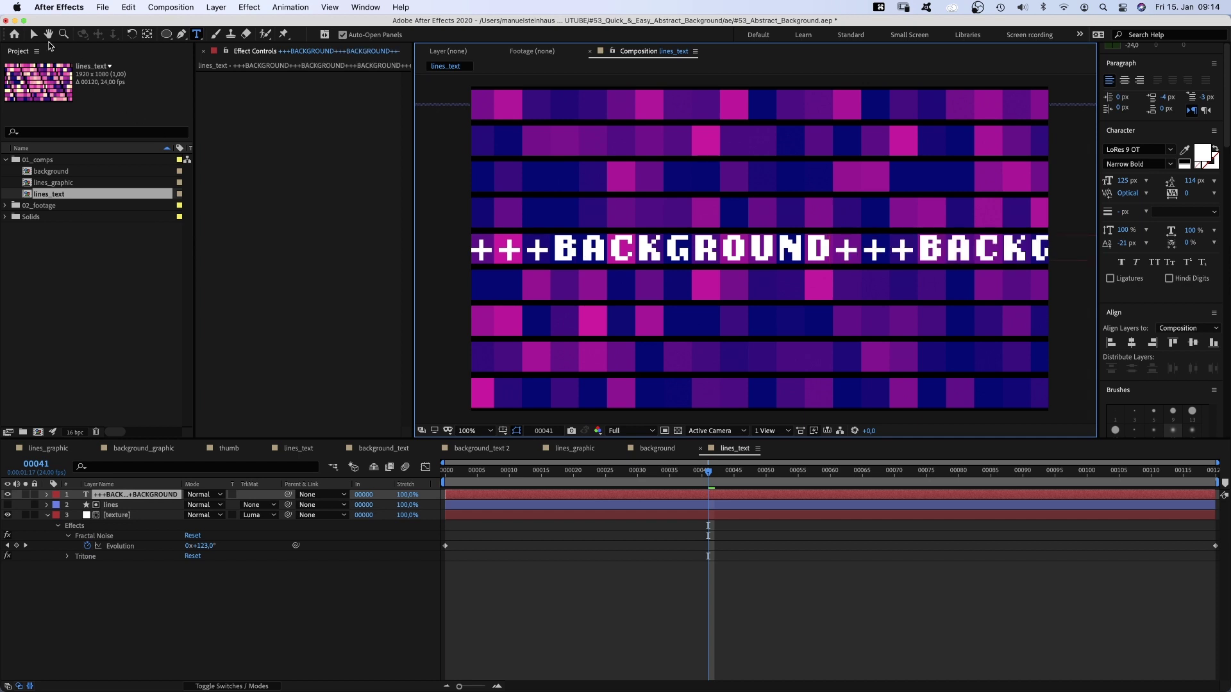
left_click(34, 34)
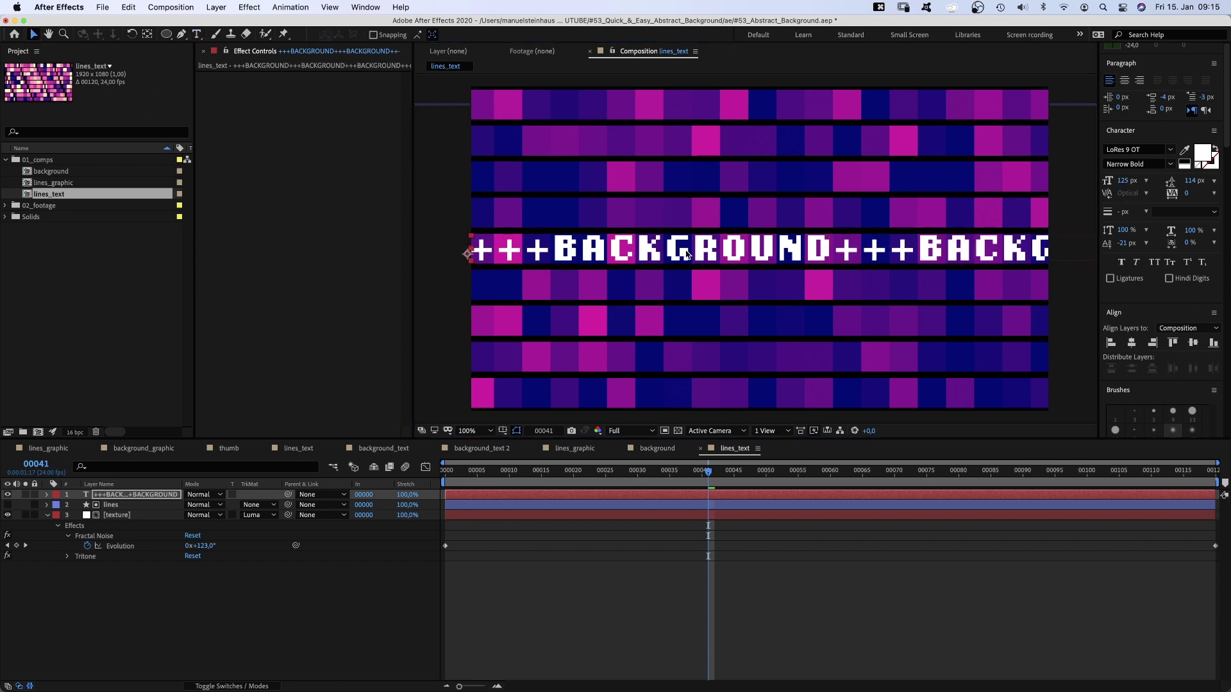
left_click_drag(686, 254, 606, 255)
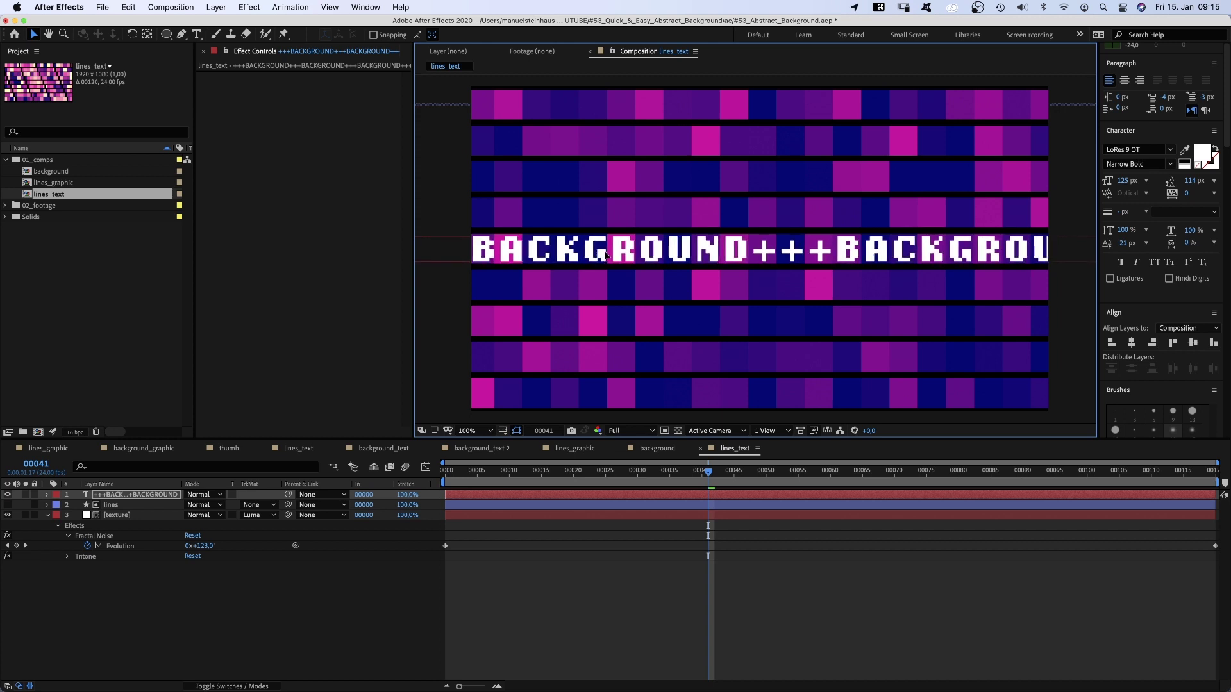
Keyframe Position at the first and last frames so the text scrolls far left.
key("Home")
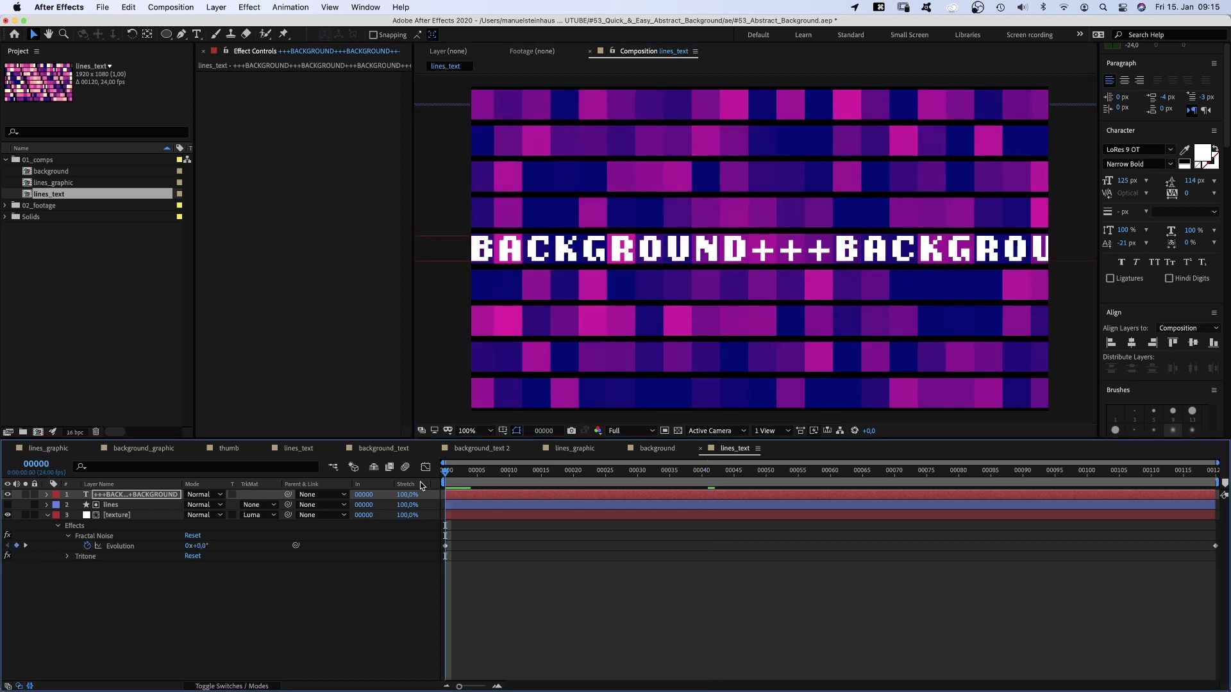
key("p")
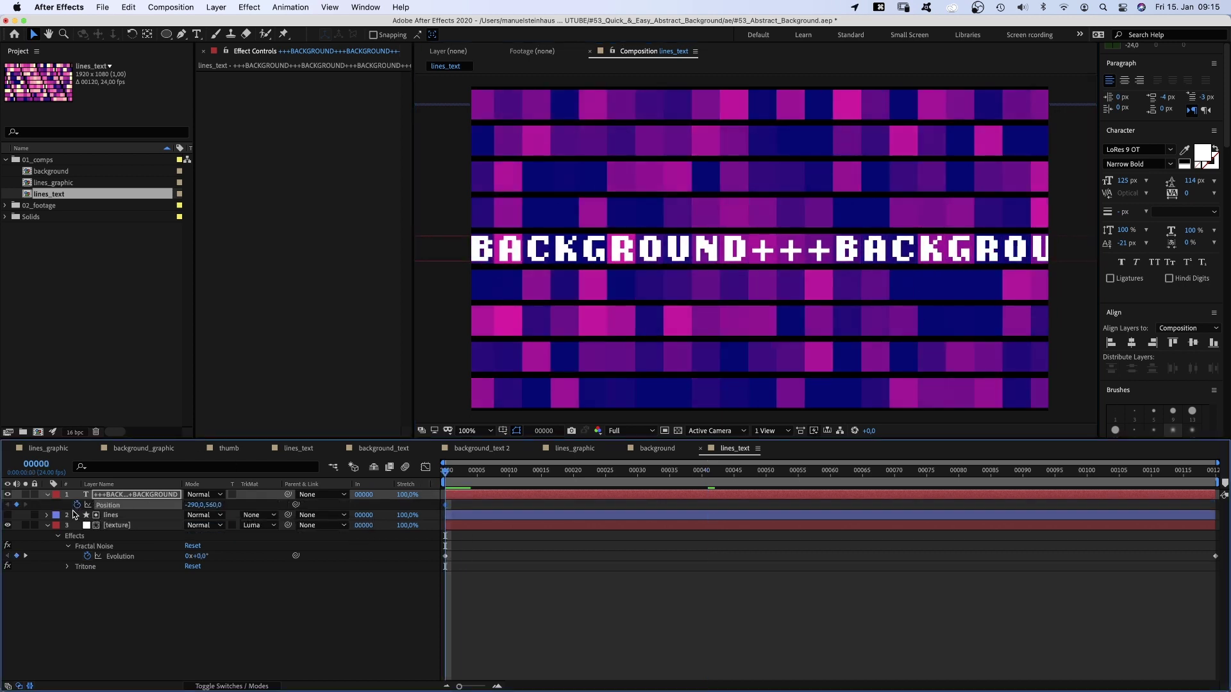
key("space")
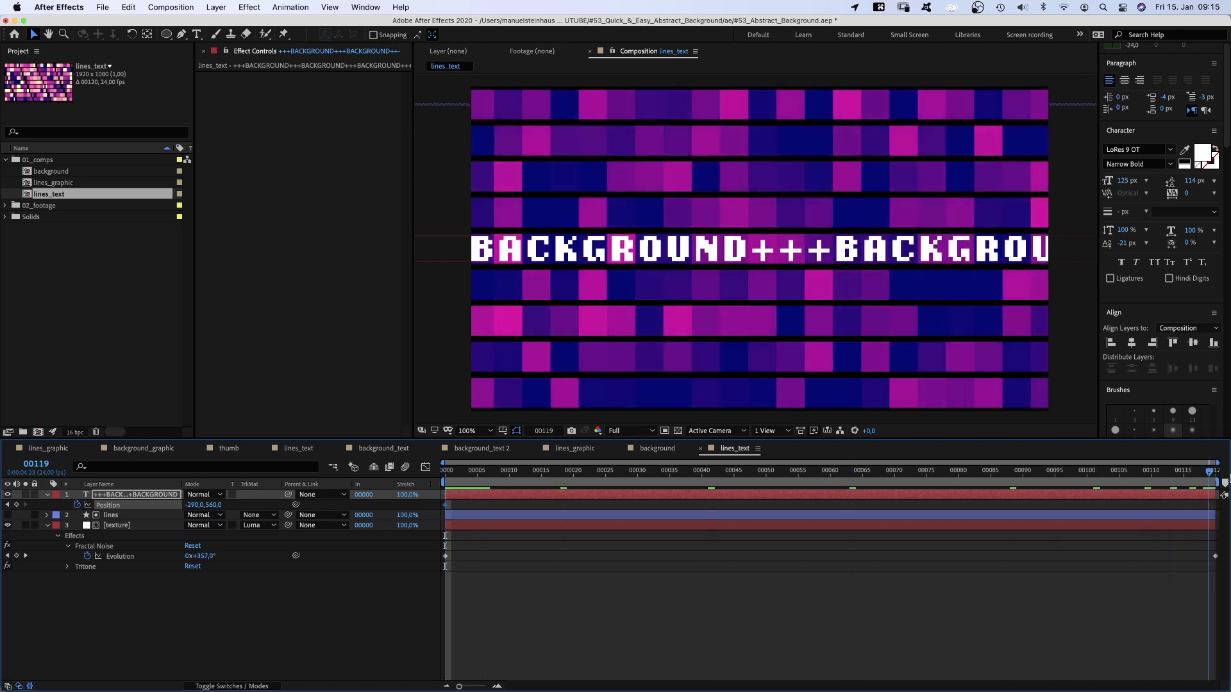
left_click_drag(942, 248, 582, 263)
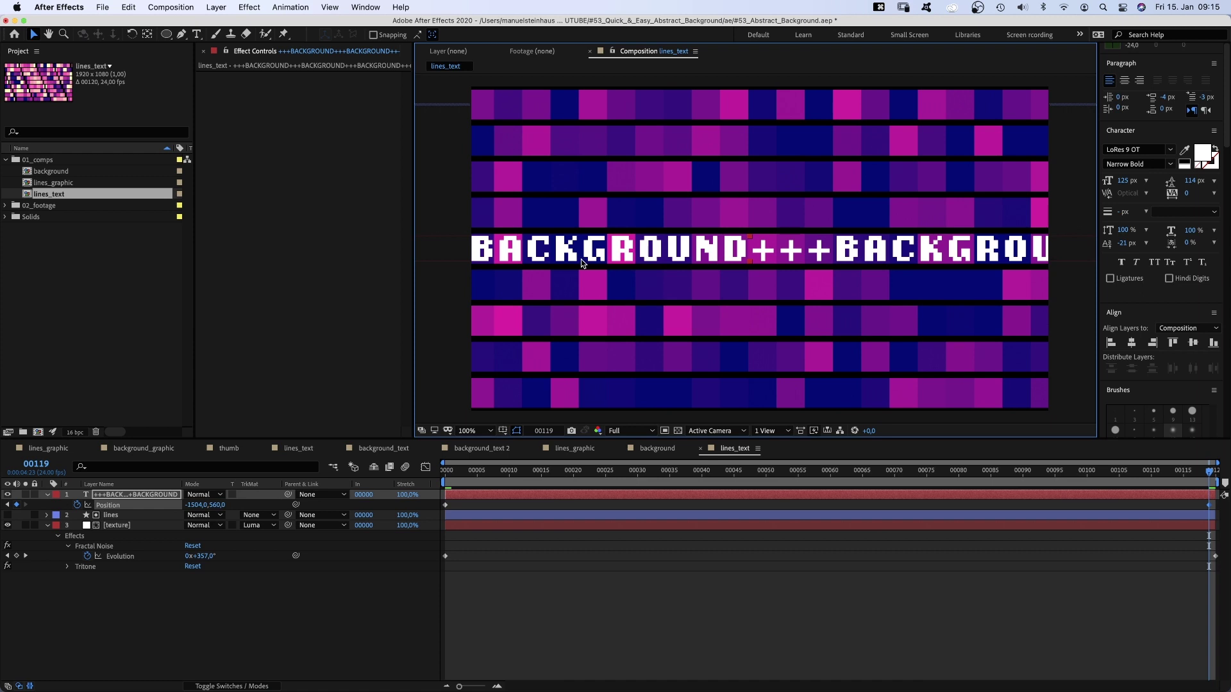
key("Left")
key("Left")
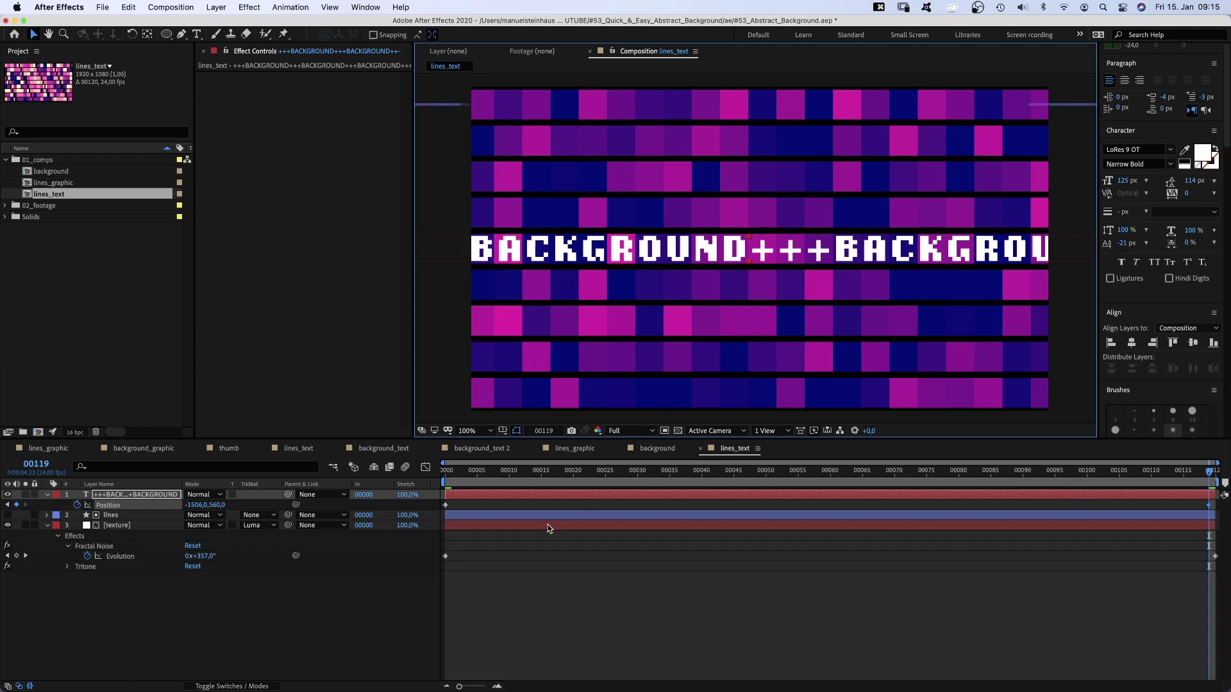
Tweak the end keyframe, then swap lines_graphic for lines_text in the background comp and preview.
left_click_drag(1214, 505, 1215, 506)
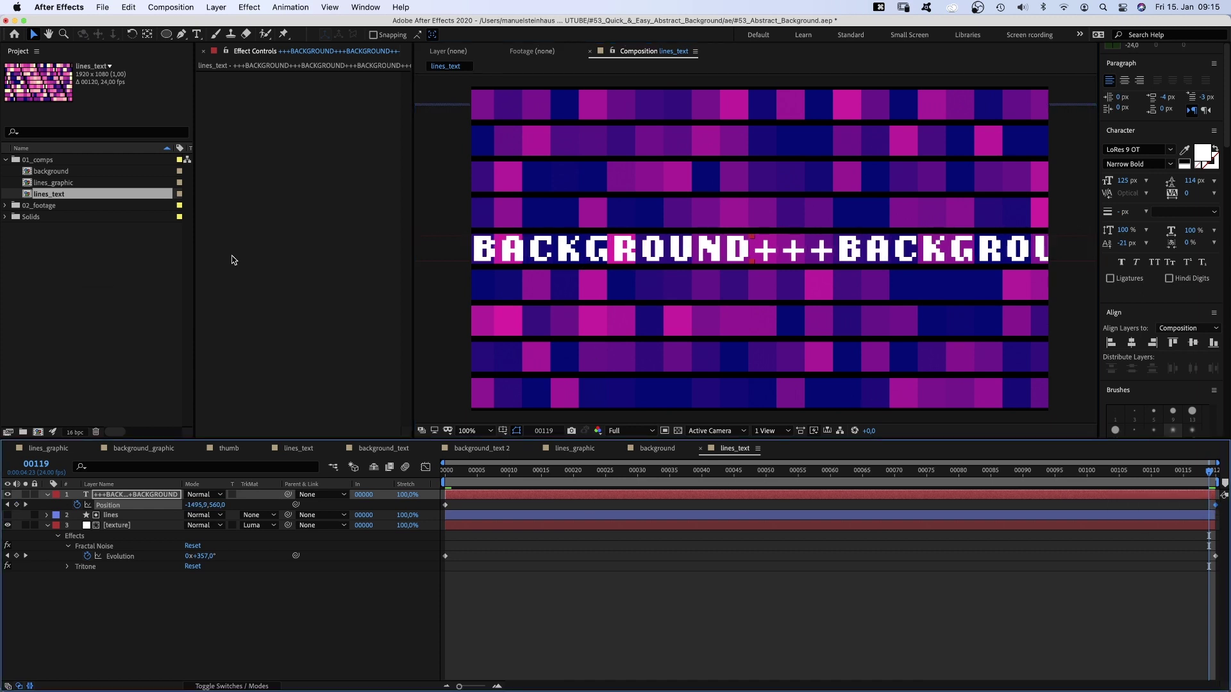
double_click(62, 174)
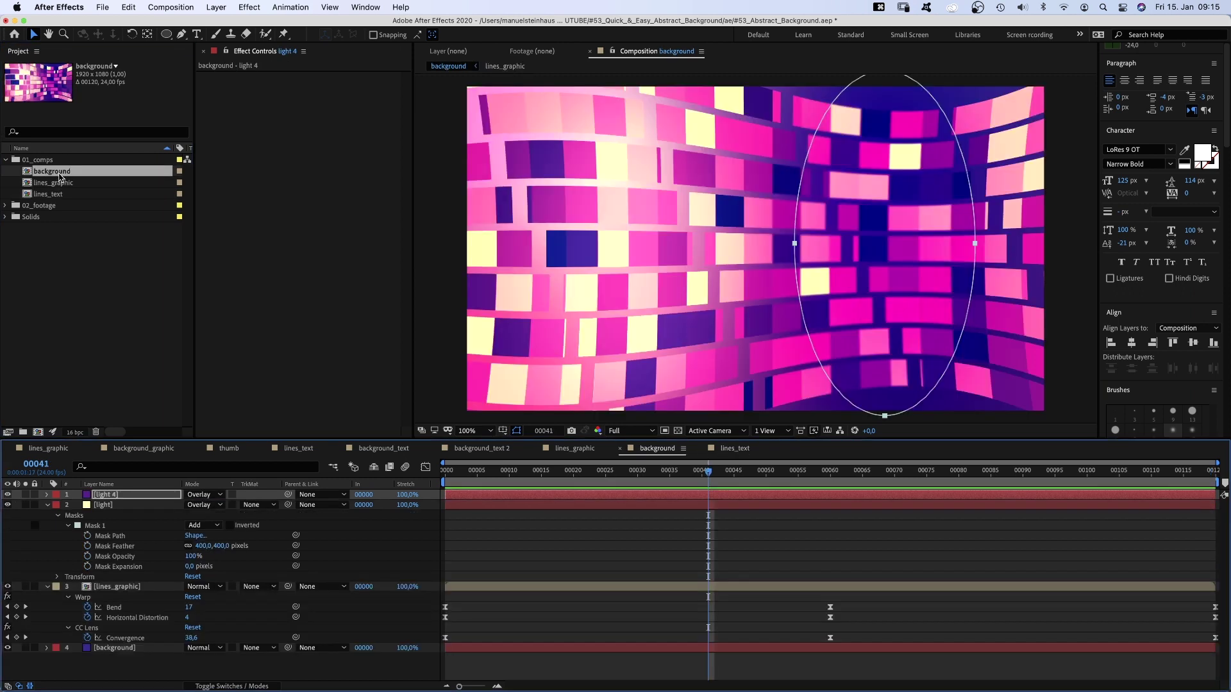
left_click(46, 505)
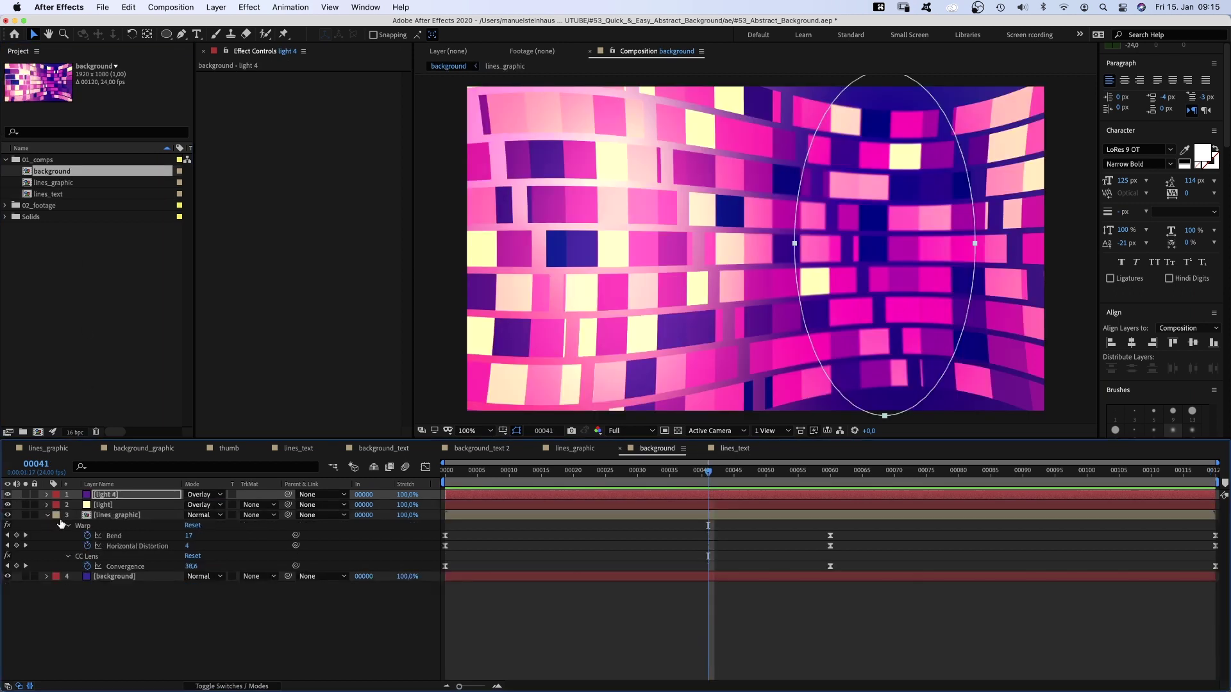
left_click(46, 515)
left_click(118, 515)
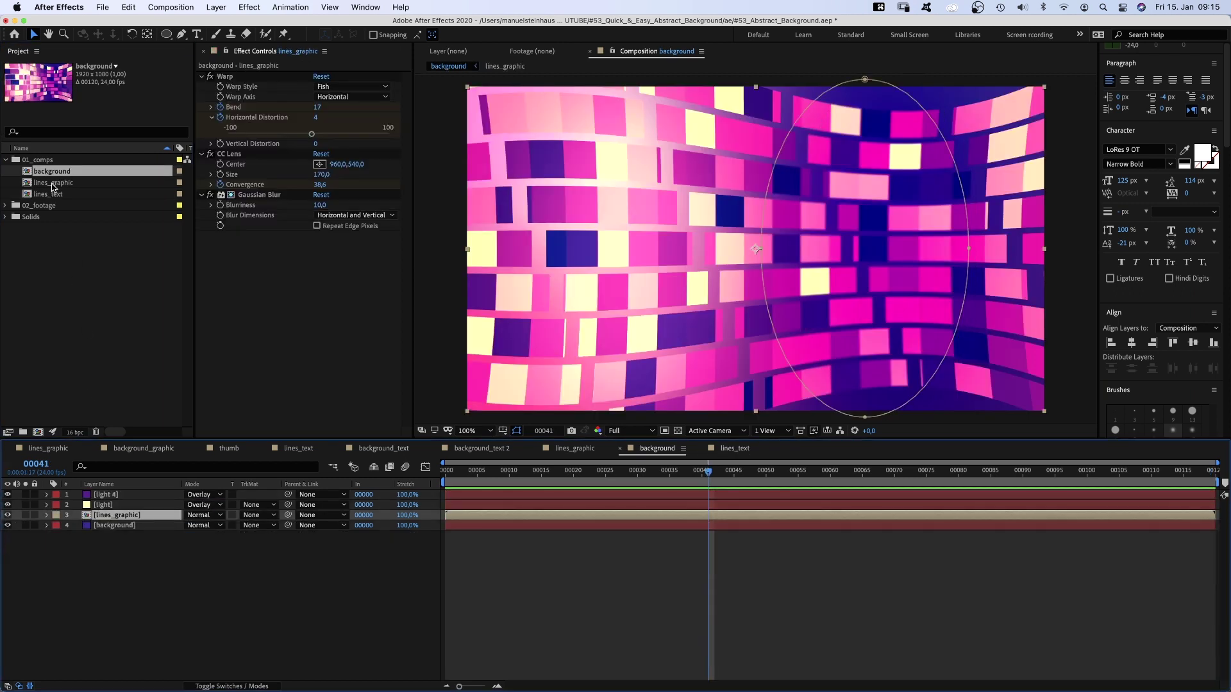
left_click_drag(53, 194, 117, 520)
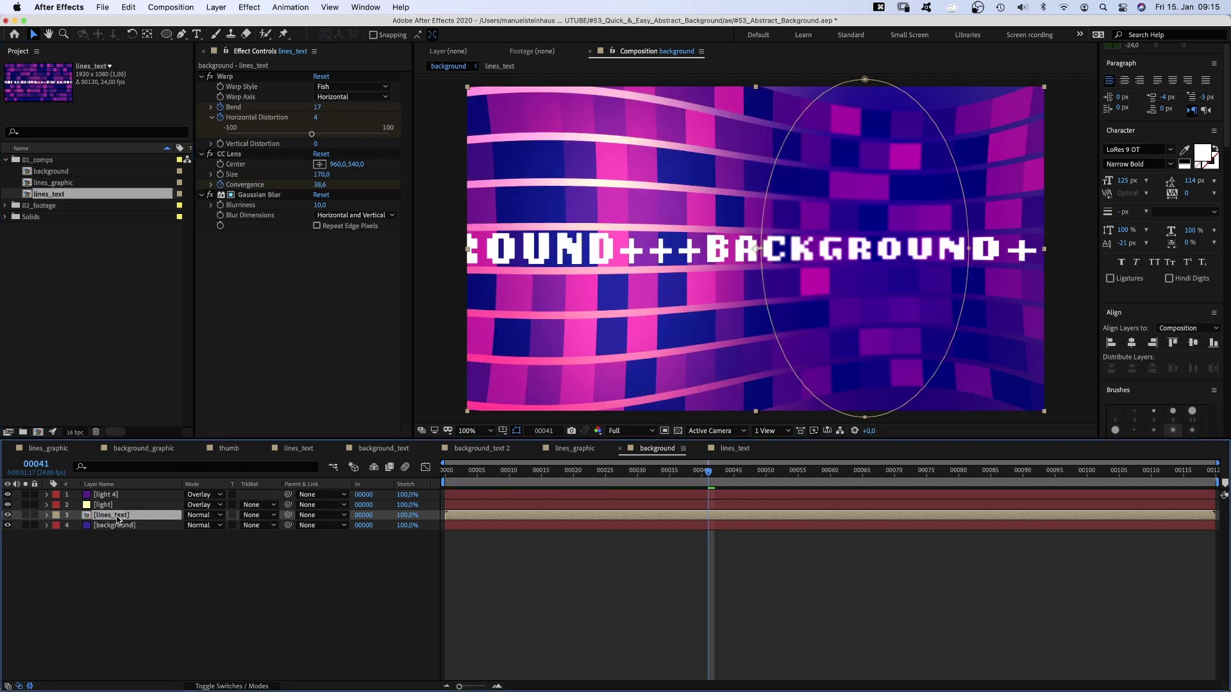
key("KP_0")
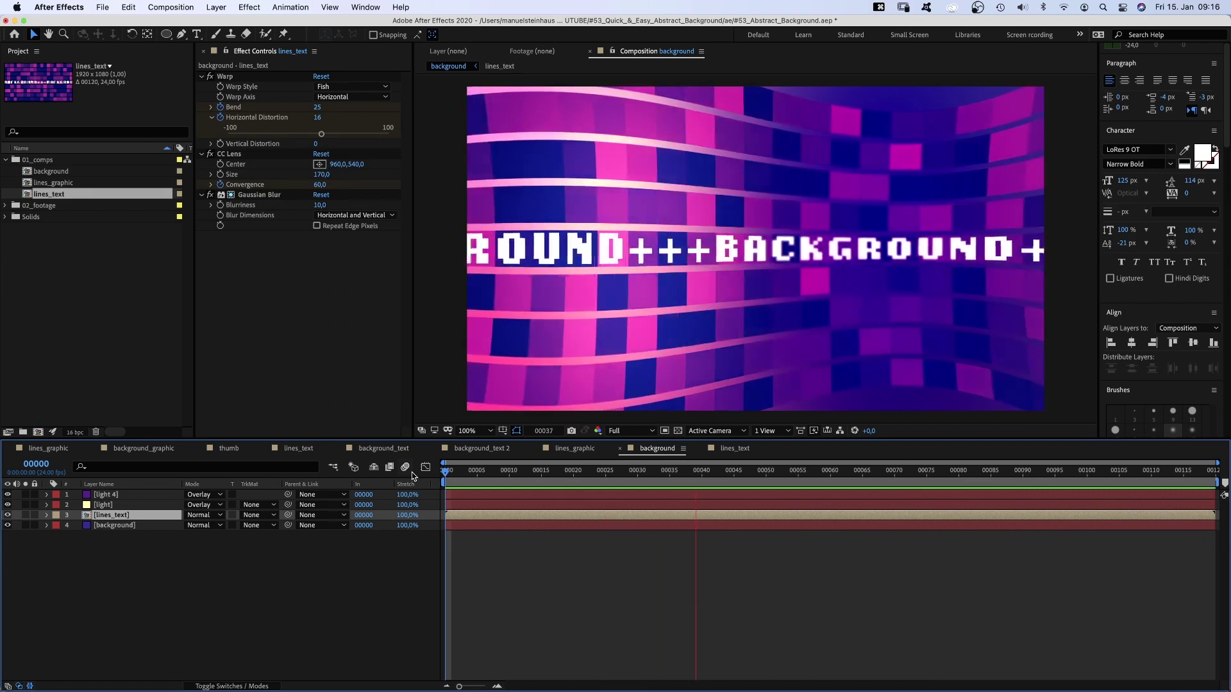
key("KP_0")
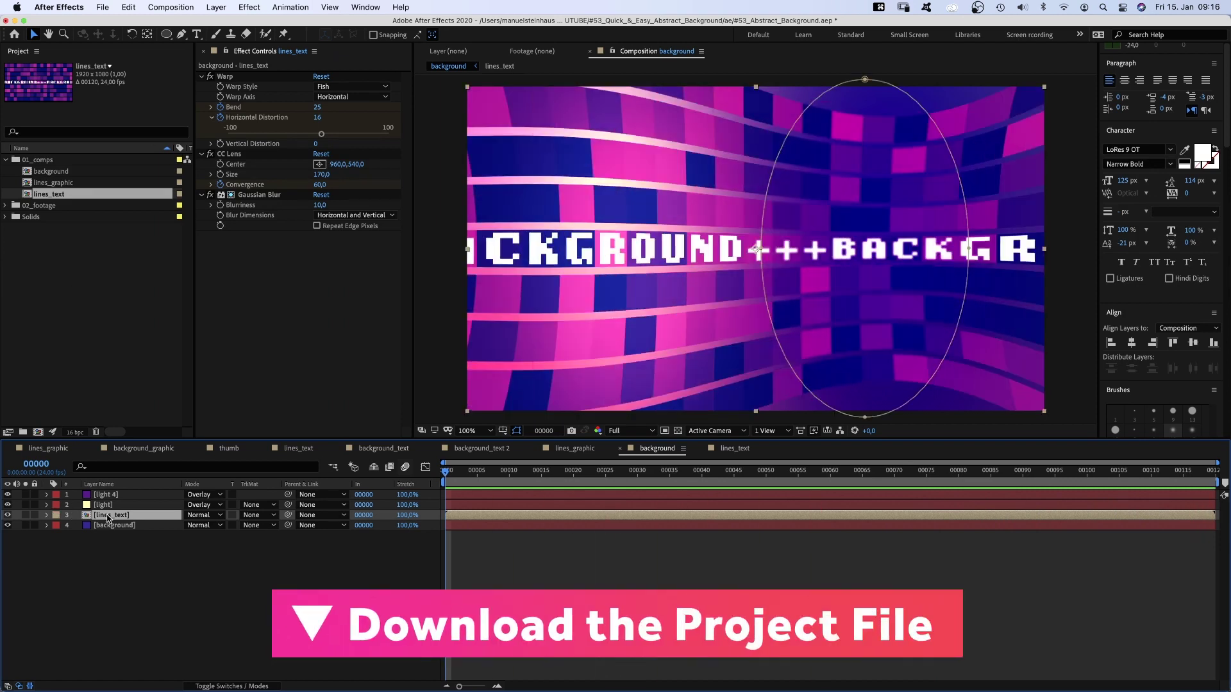
Set the text layer's Opacity in lines_text to 75%.
double_click(110, 515)
key("t")
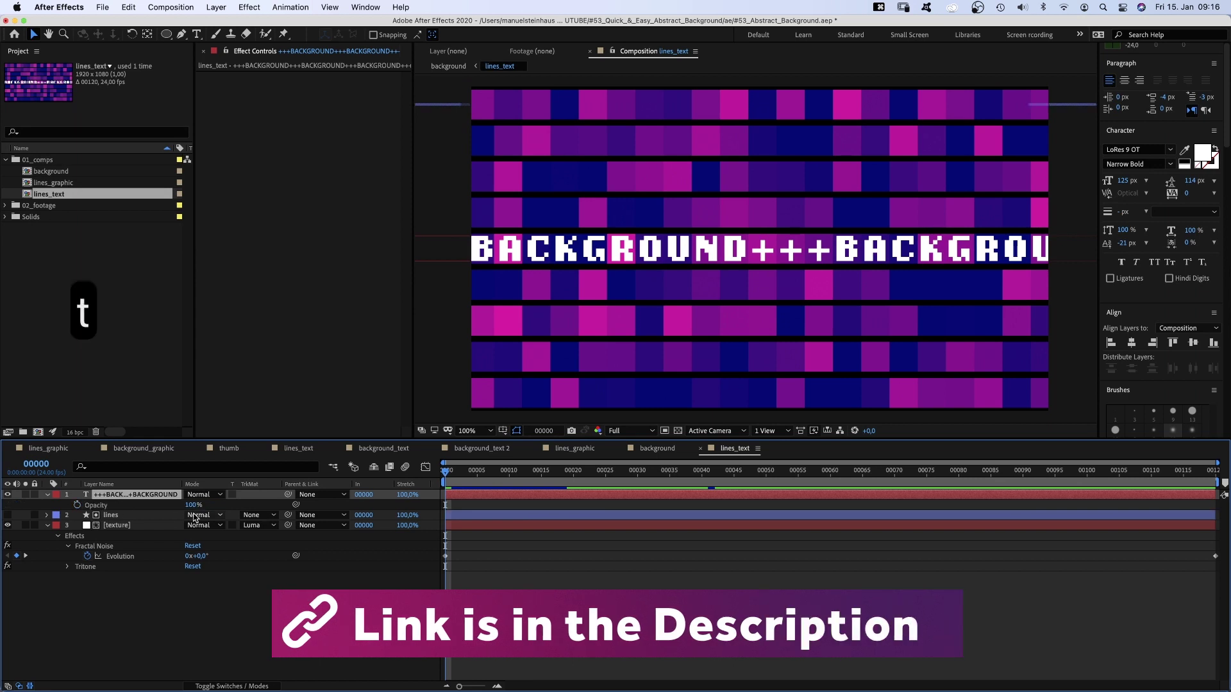
left_click(192, 504)
type("75")
key("Return")
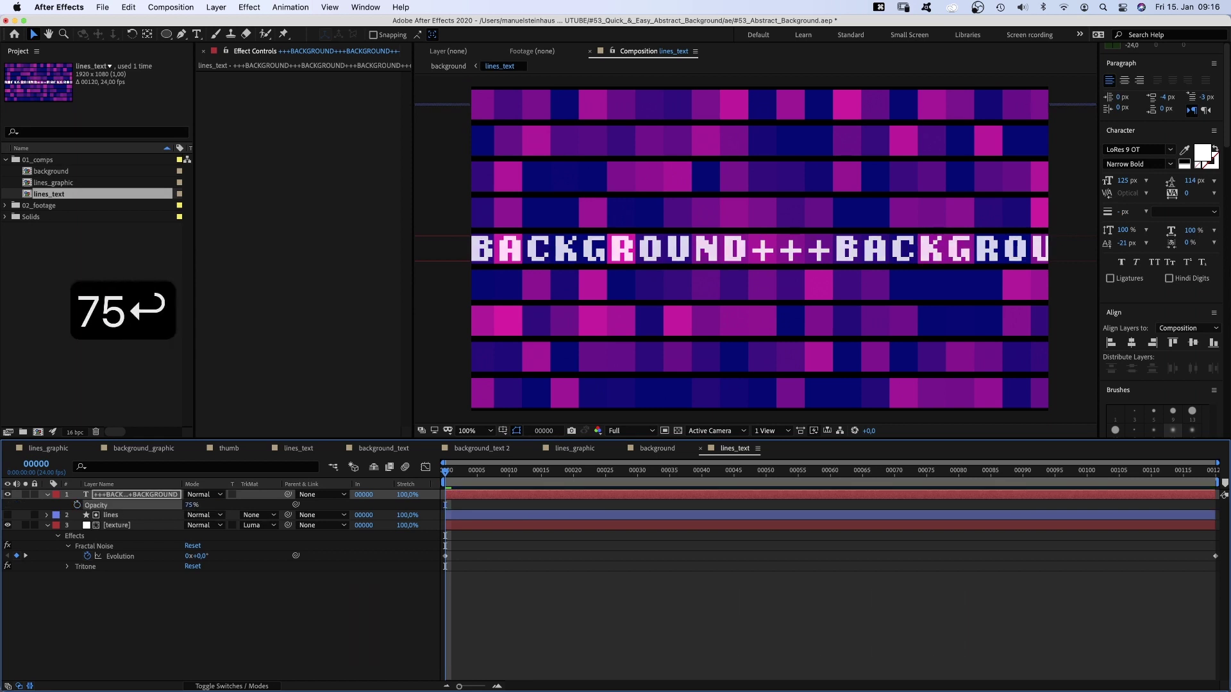
Reopen the background comp to view the warped bricks with the scrolling +++BACKGROUND text.
double_click(52, 171)
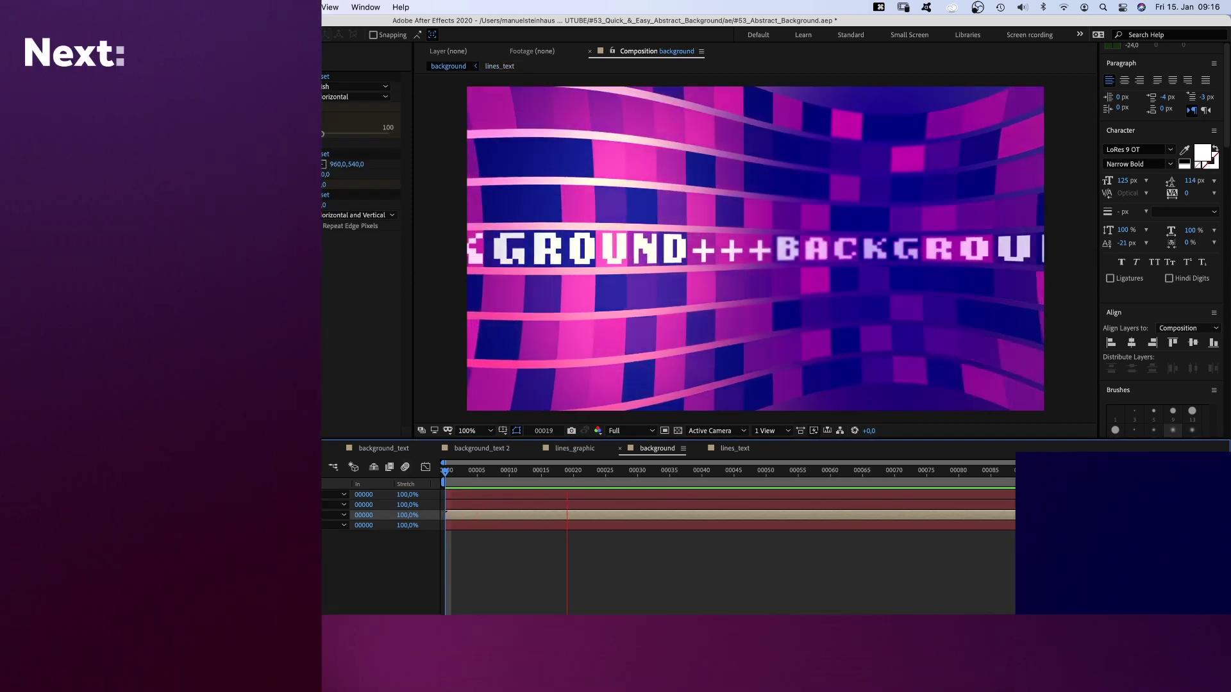